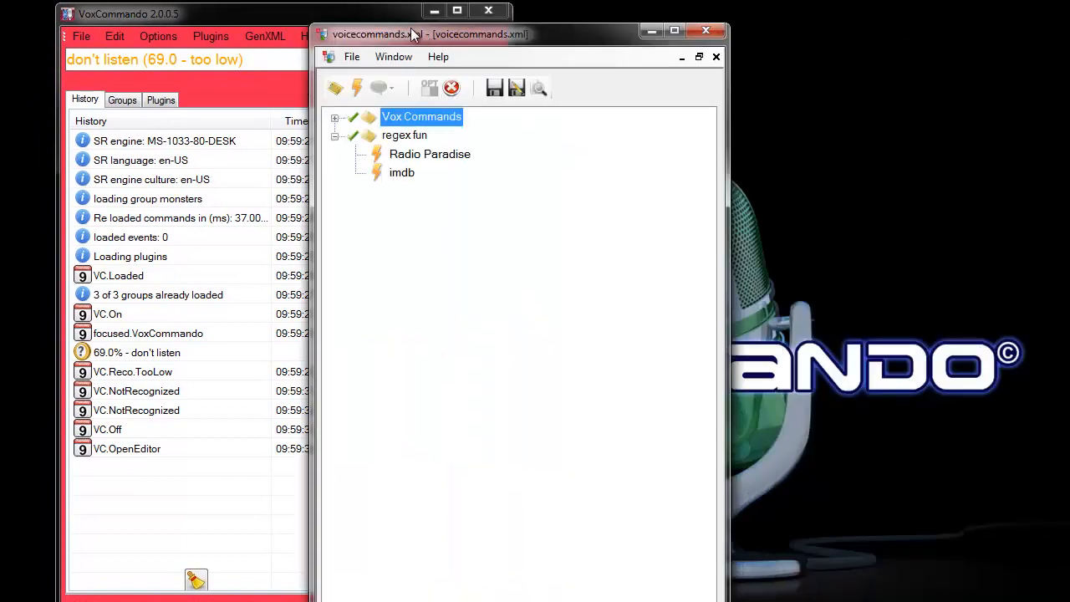
Step: Open the Radio Paradise command in the regex fun group for editing and copy its Scrape URL
click(409, 143)
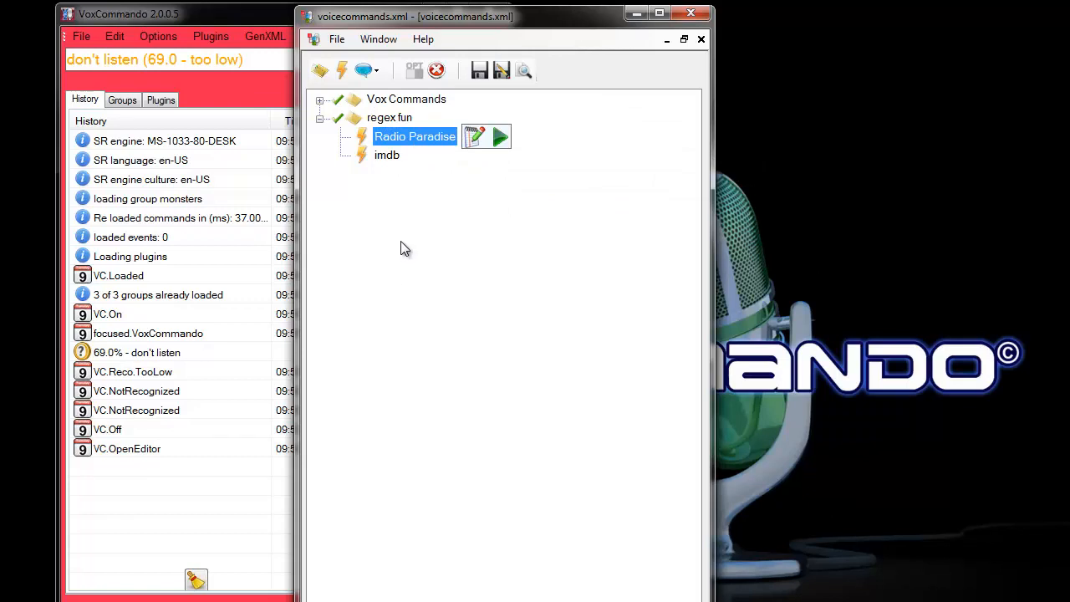
click(475, 138)
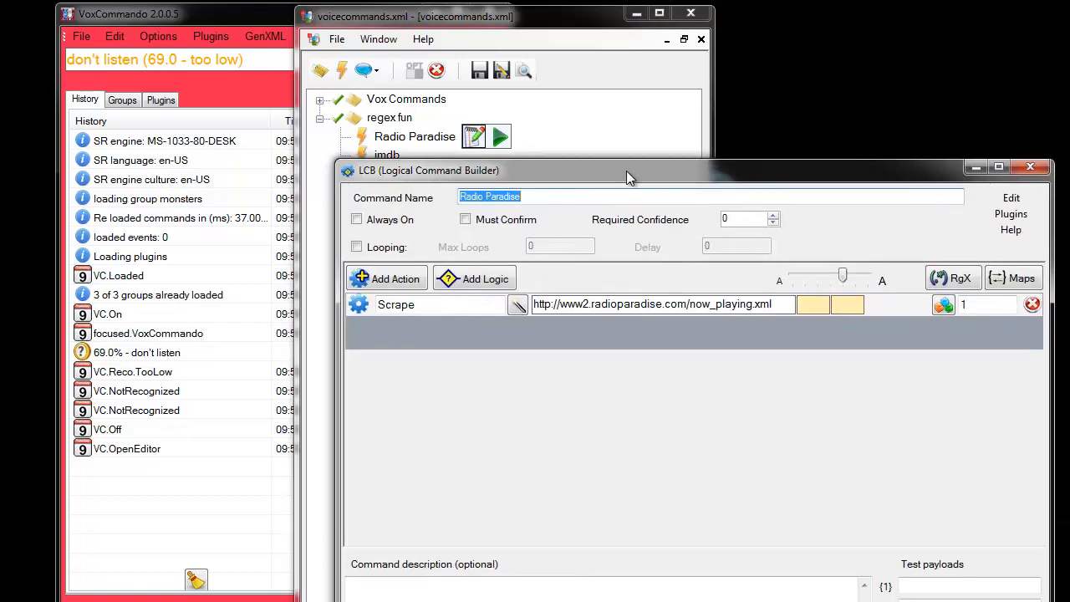
drag(626, 173, 633, 198)
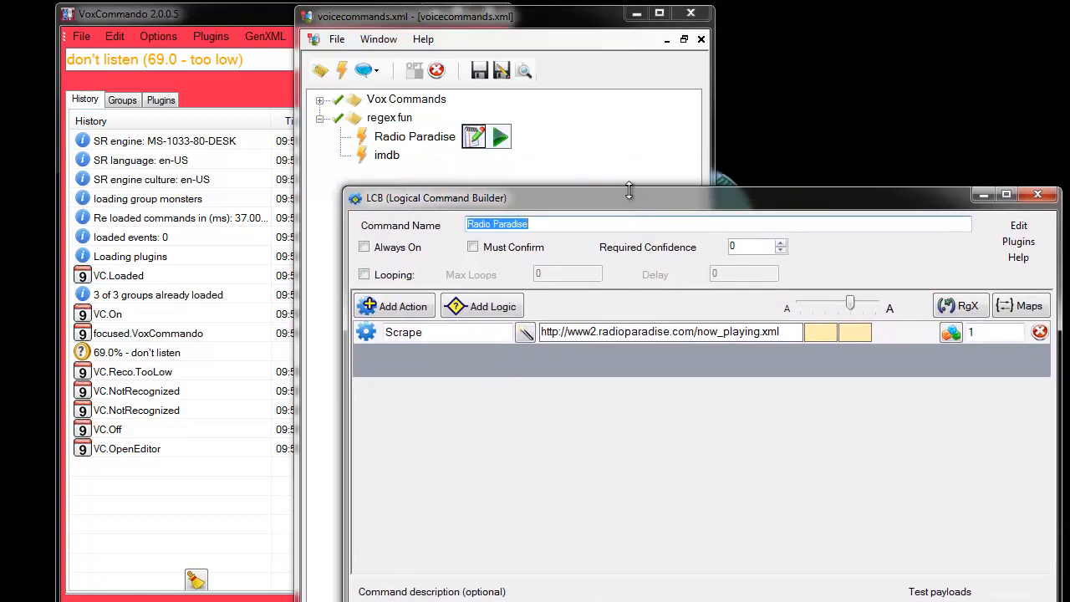
click(766, 332)
drag(766, 332, 540, 332)
key(ctrl+c)
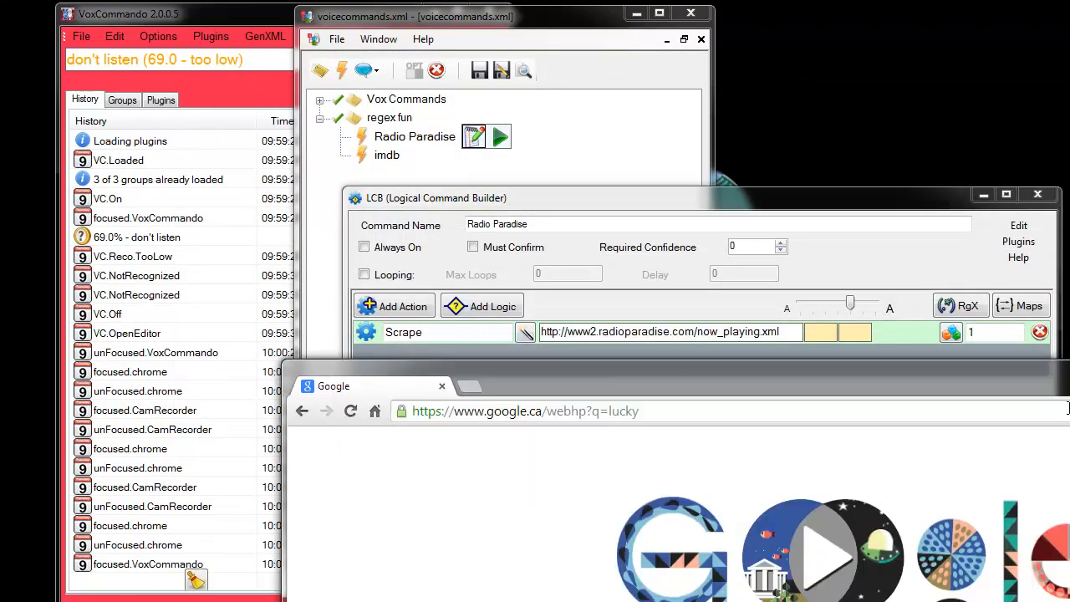
Step: Switch to Chrome and load the copied address www2.radioparadise.com/now_playing.xml
click(1066, 410)
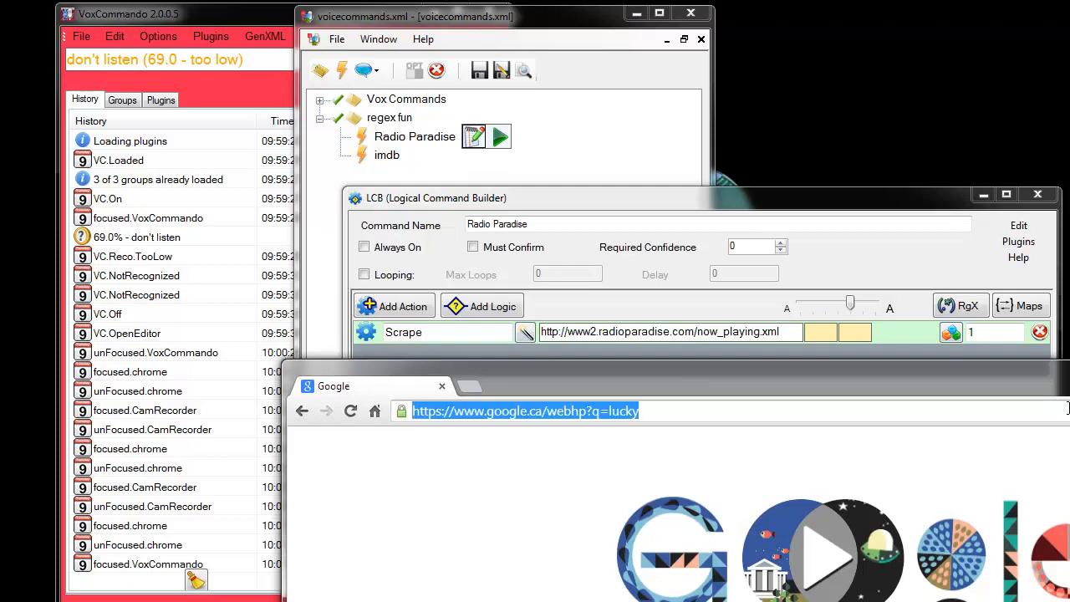
key(ctrl+v)
drag(955, 368, 758, 12)
key(Return)
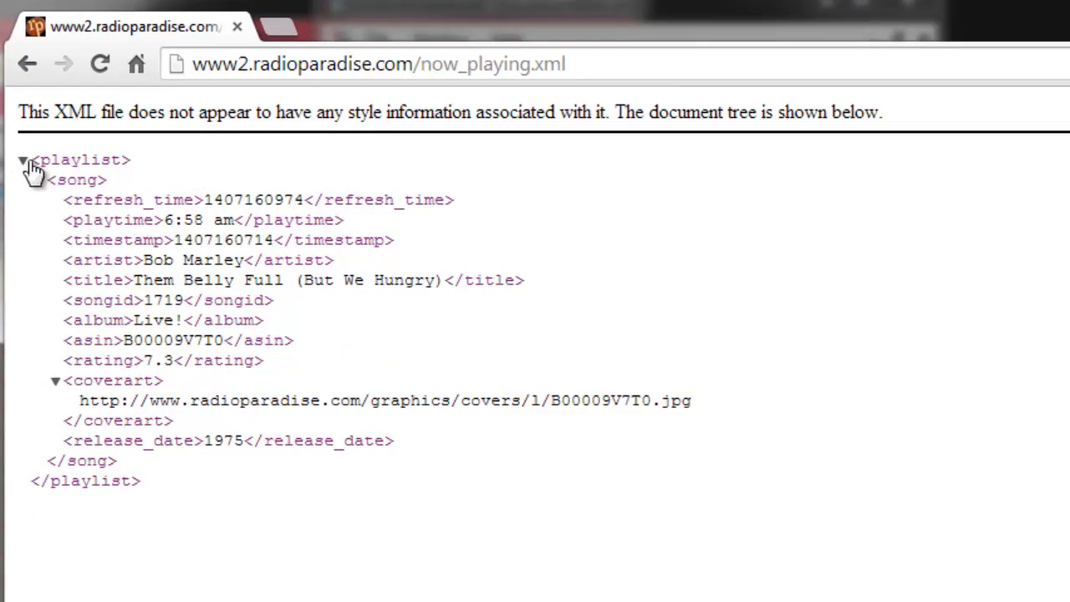
Step: View the source of the now_playing.xml page and highlight the song's title element, then return to the command builder
right_click(399, 354)
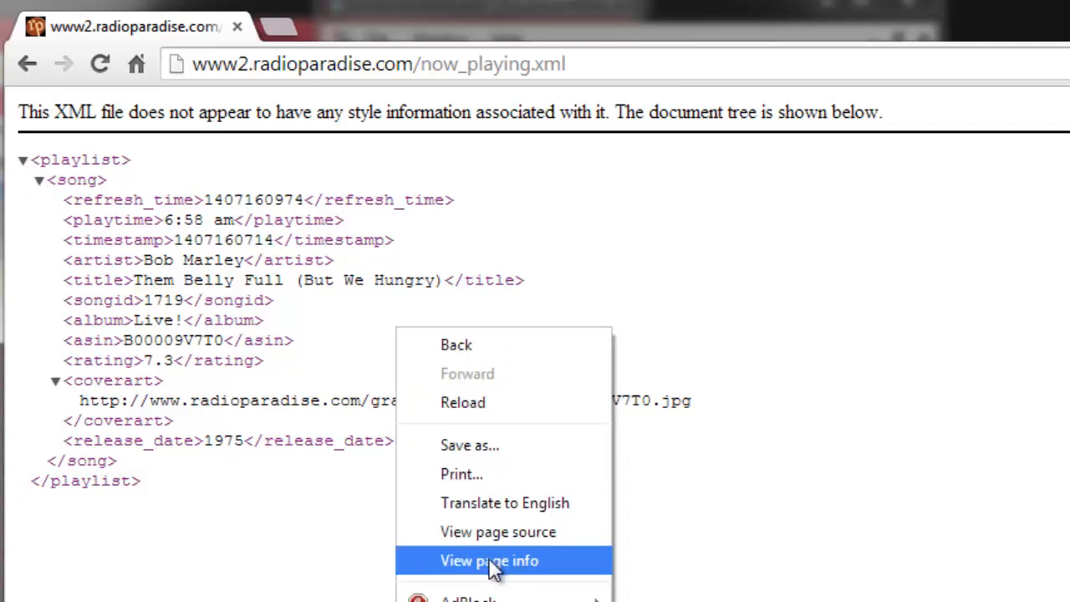
click(502, 533)
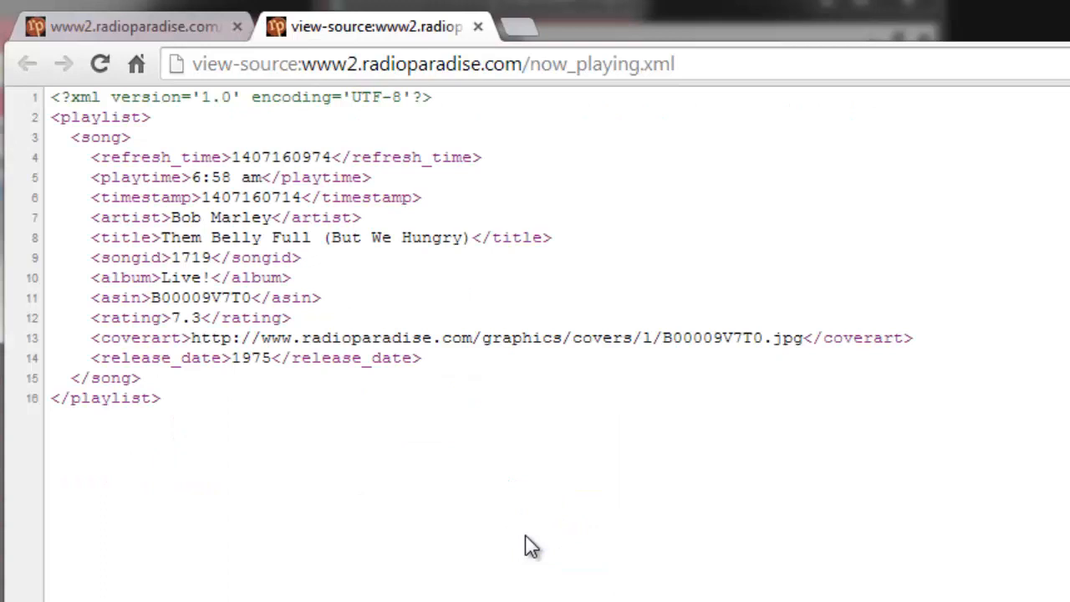
click(238, 27)
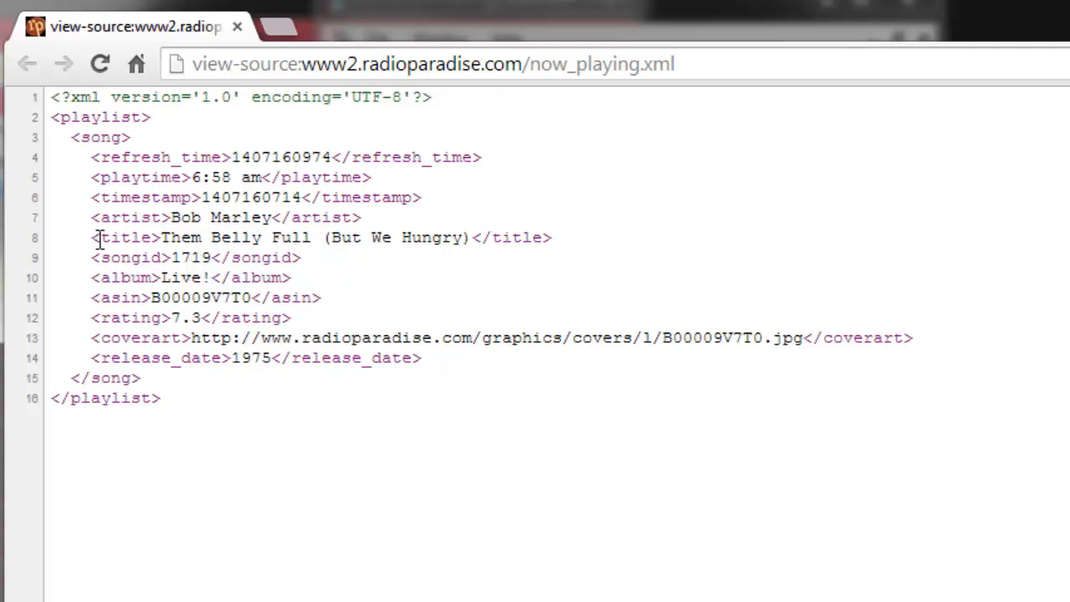
drag(84, 238, 570, 233)
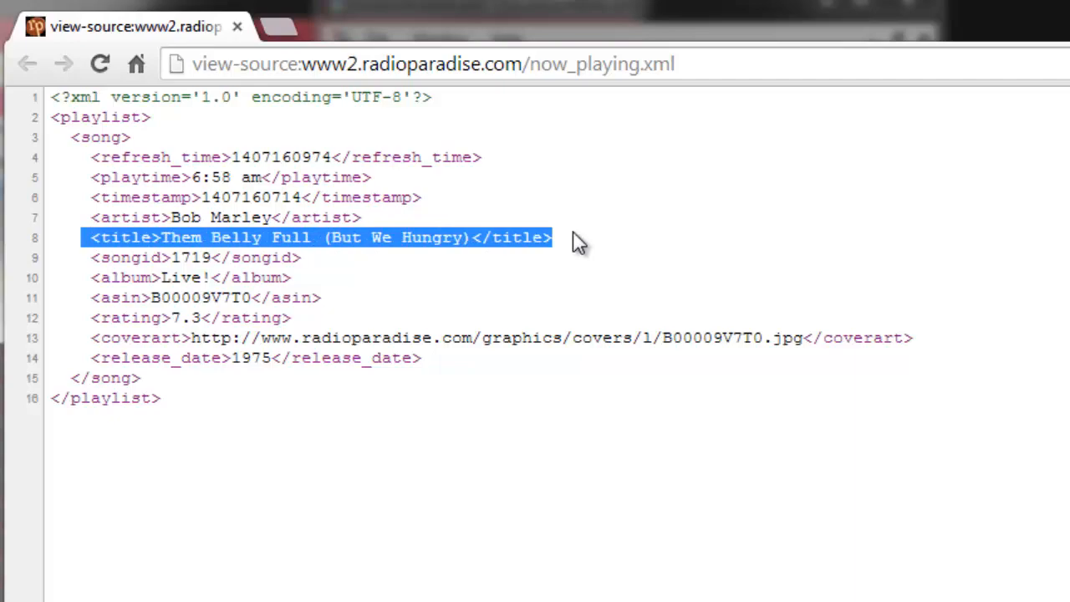
drag(485, 25, 867, 121)
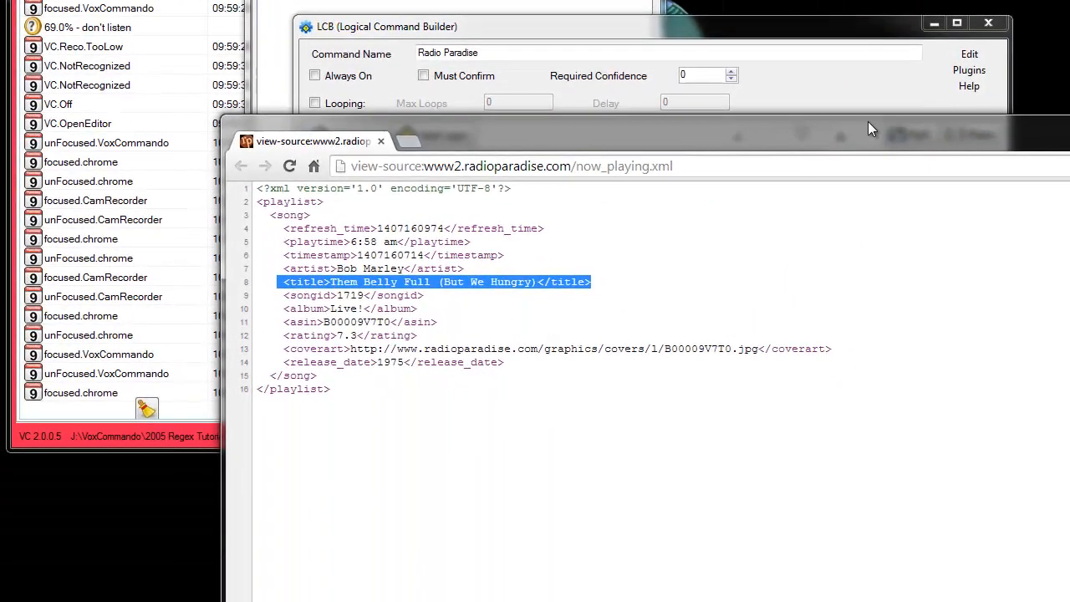
key(super+Down)
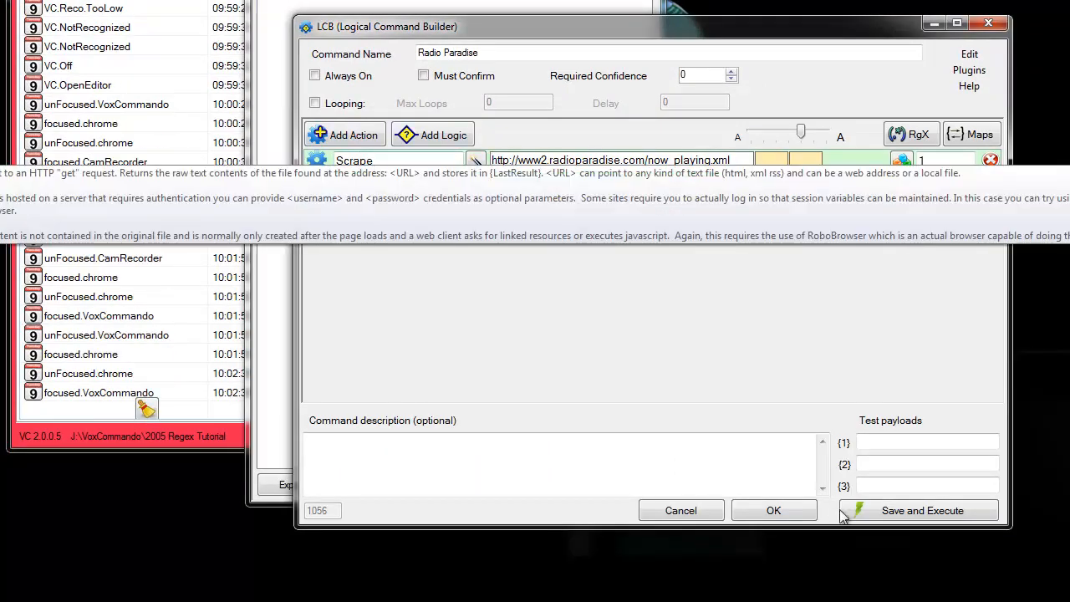
Step: Save and execute the Radio Paradise command, and check the VoxCommando history for its Scrape action
click(921, 517)
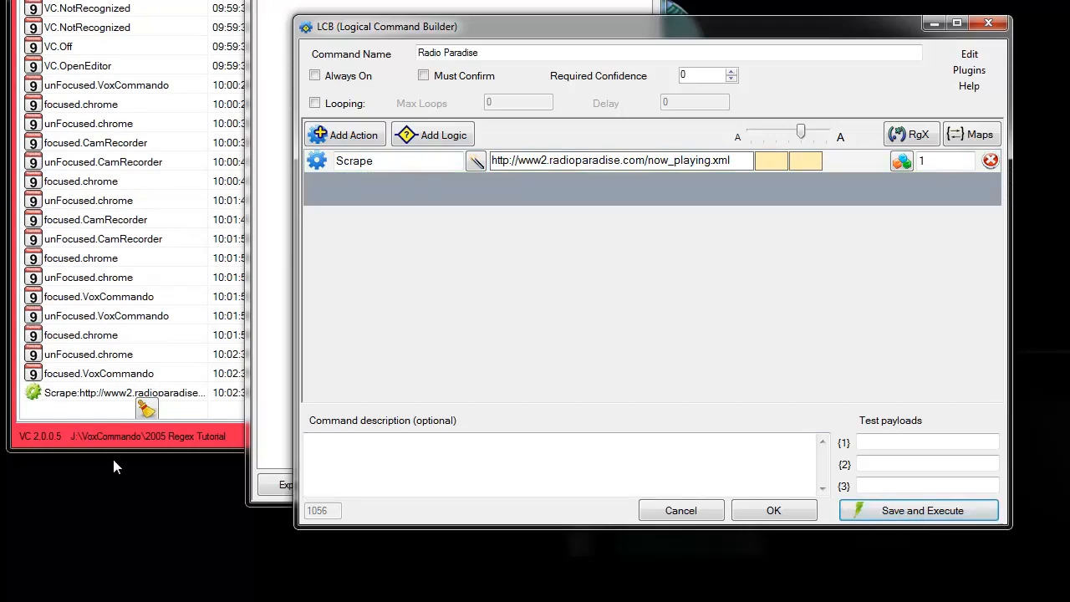
click(80, 447)
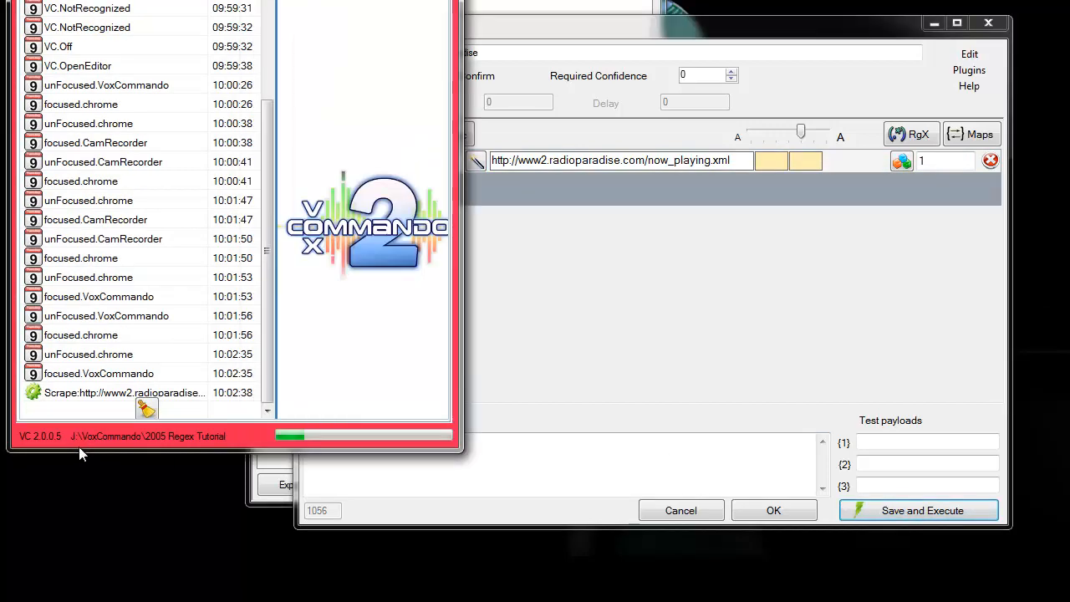
mouse_move(101, 401)
click(517, 192)
double_click(522, 199)
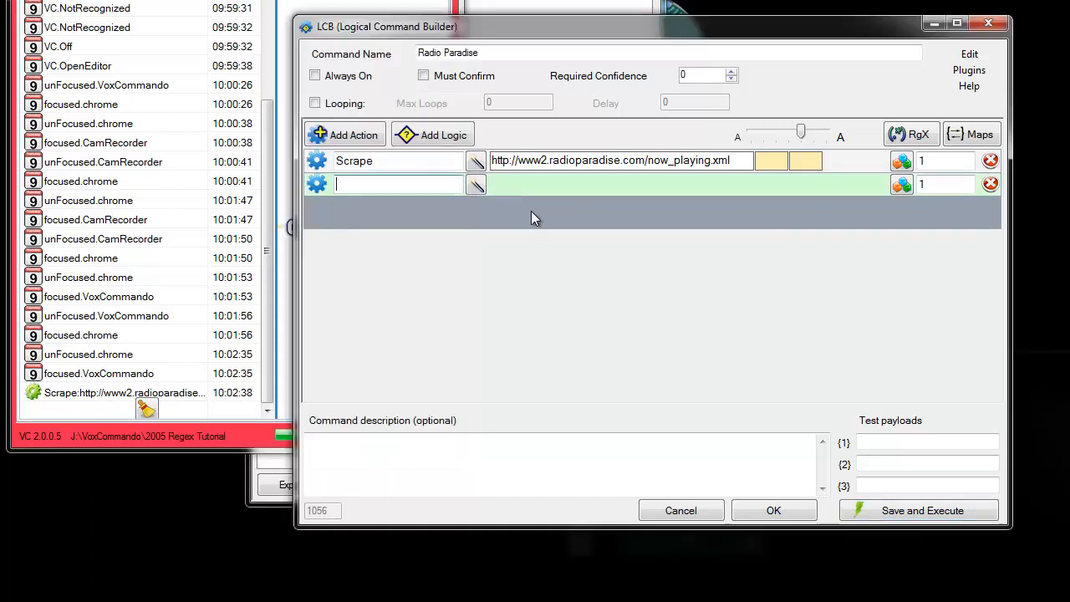
text(res7)
key(BackSpace)
text(7ul)
key(BackSpace)
key(BackSpace)
key(BackSpace)
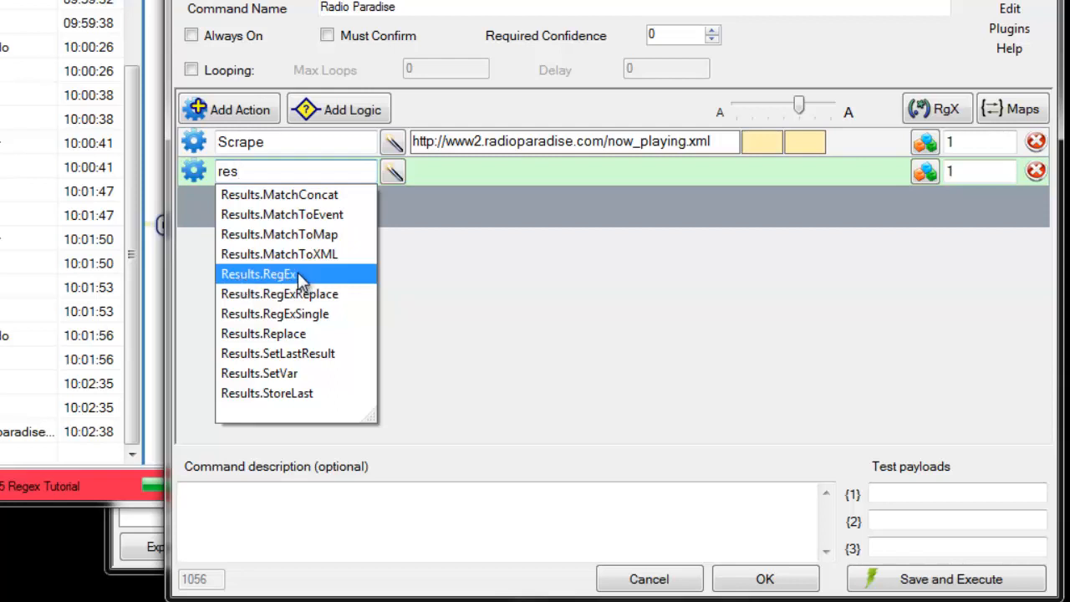
click(299, 274)
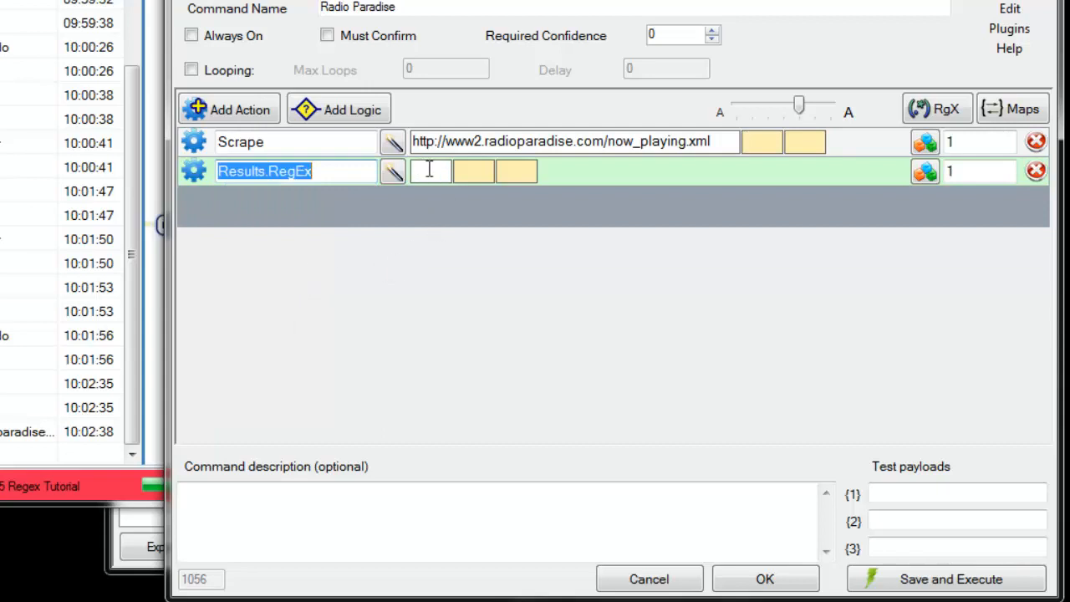
click(1036, 171)
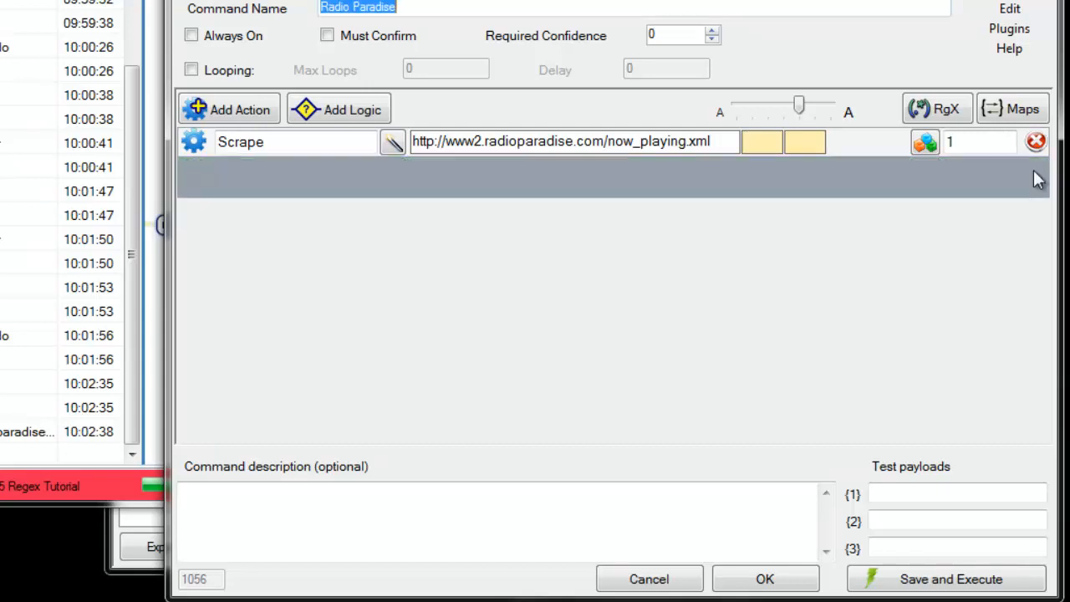
Step: Add a RegExTool.Open action below the Scrape action and set its parameter to True
click(323, 183)
text(re)
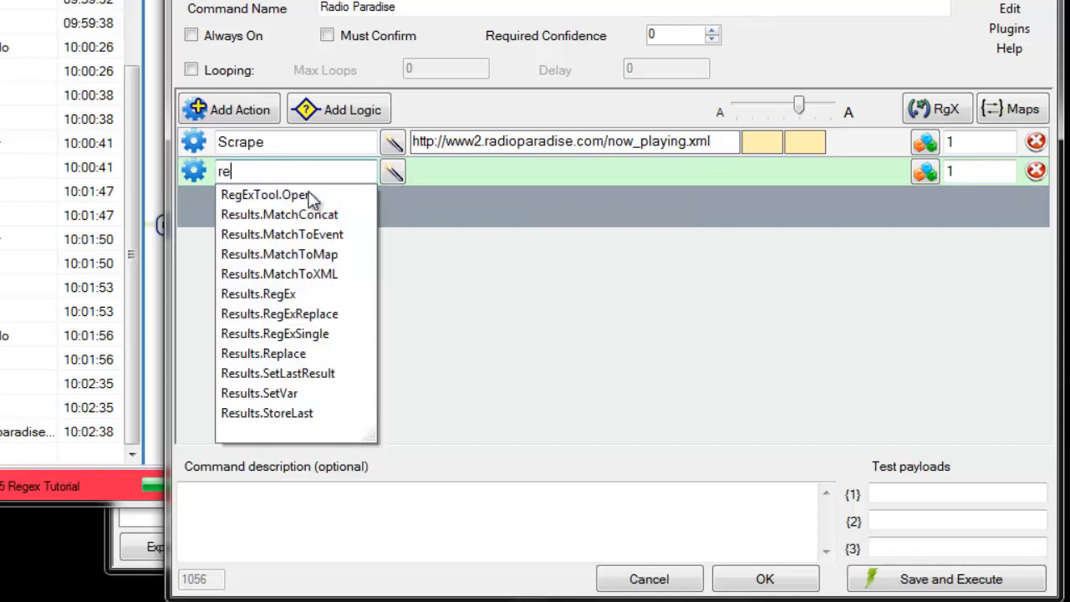
click(269, 194)
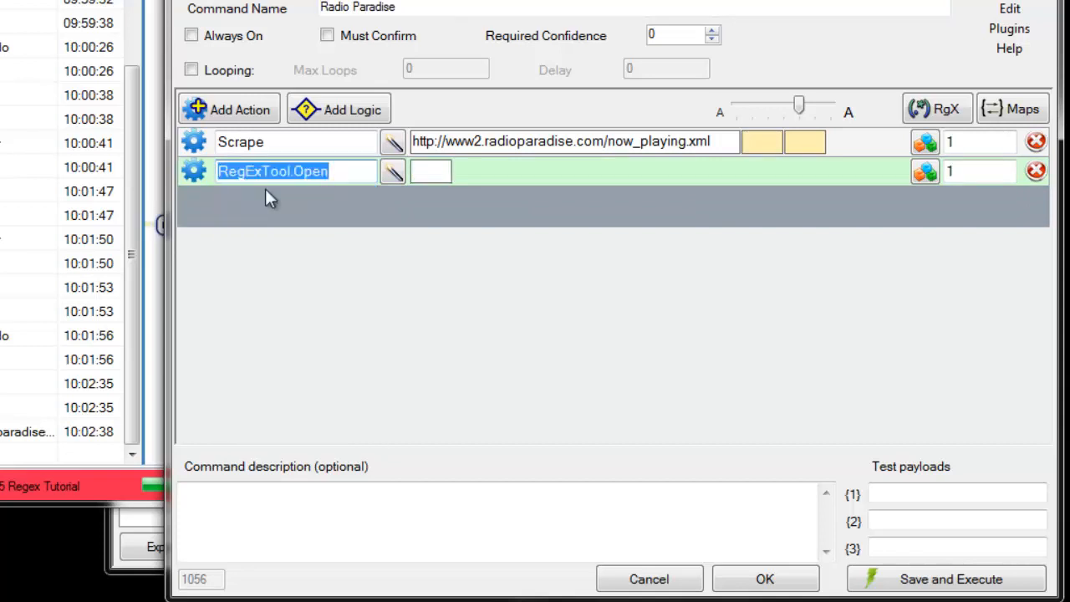
click(348, 170)
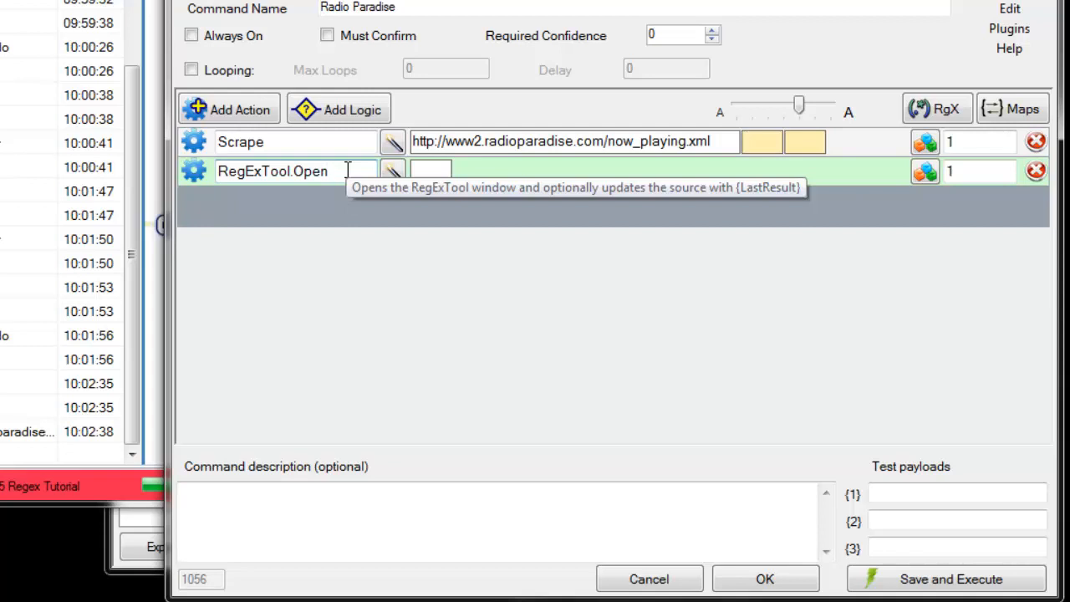
click(423, 170)
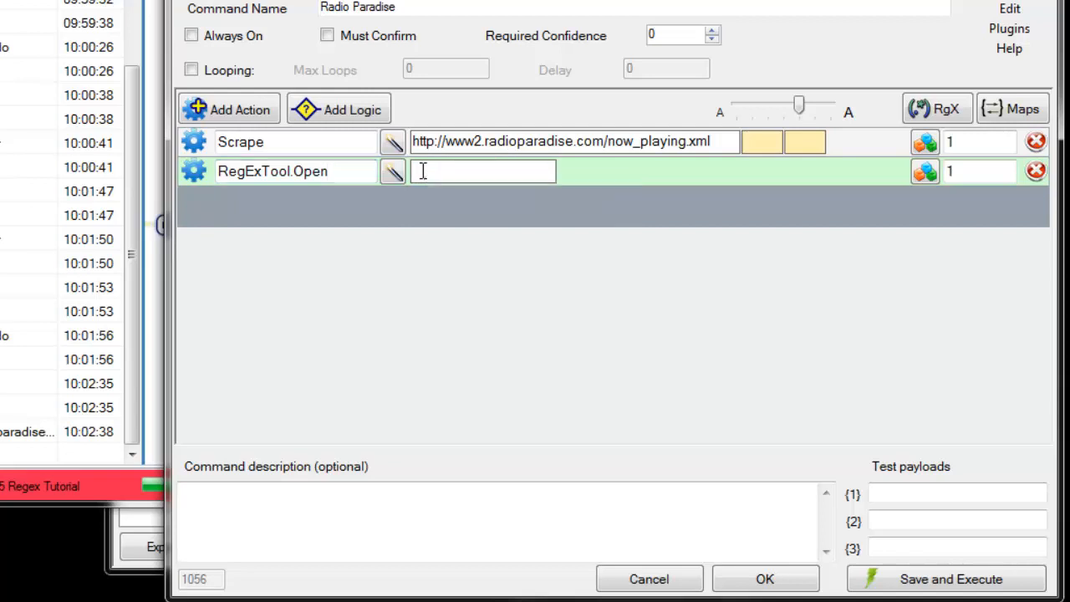
text(True)
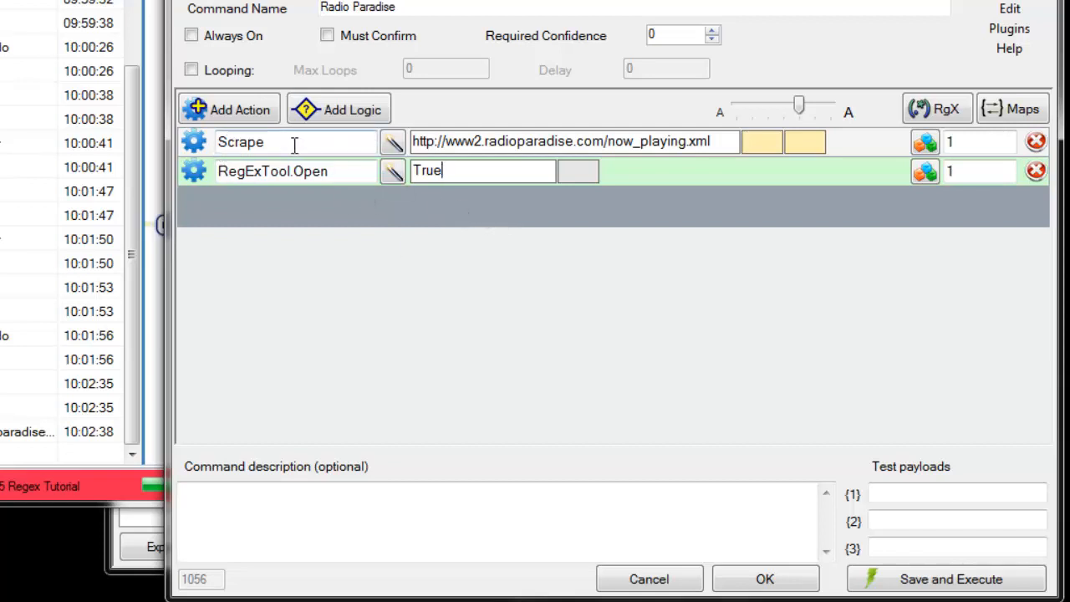
click(720, 143)
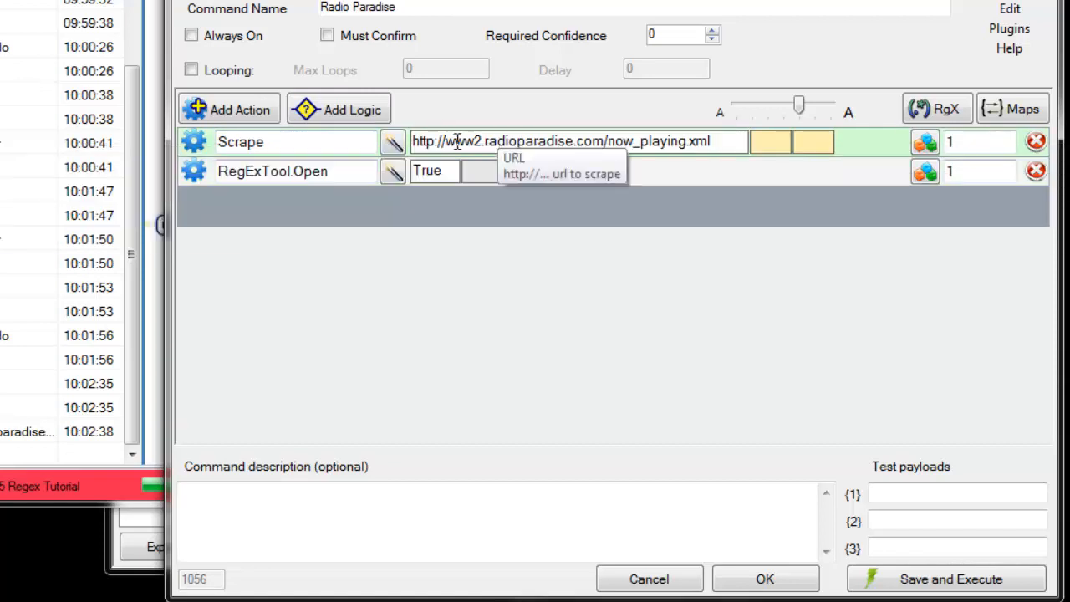
click(453, 170)
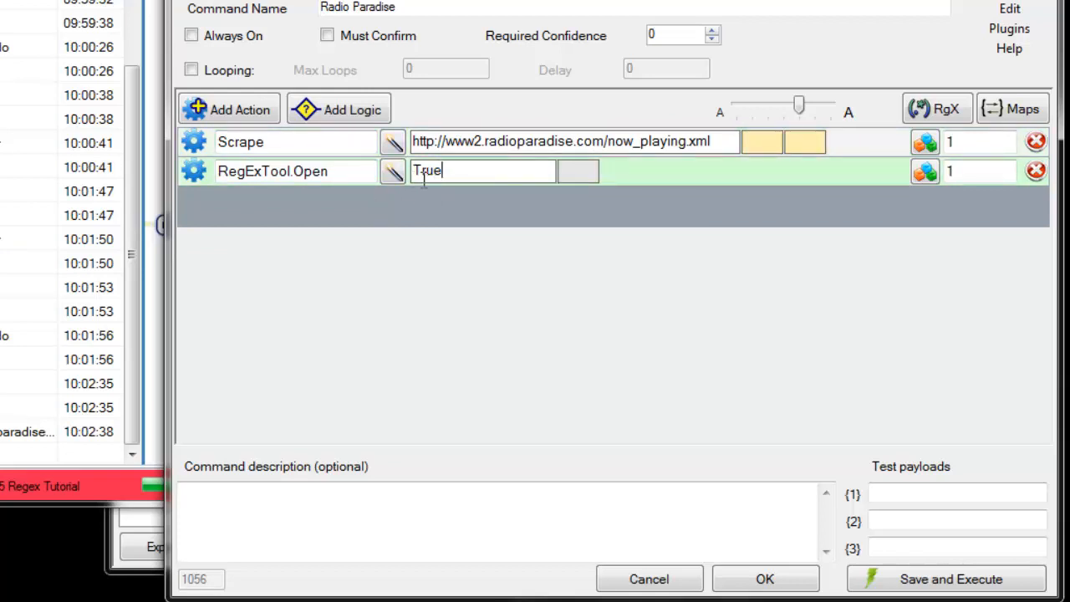
Step: Save and execute the command, and enlarge the Regular Expression Helper window to show the whole XML source
click(969, 589)
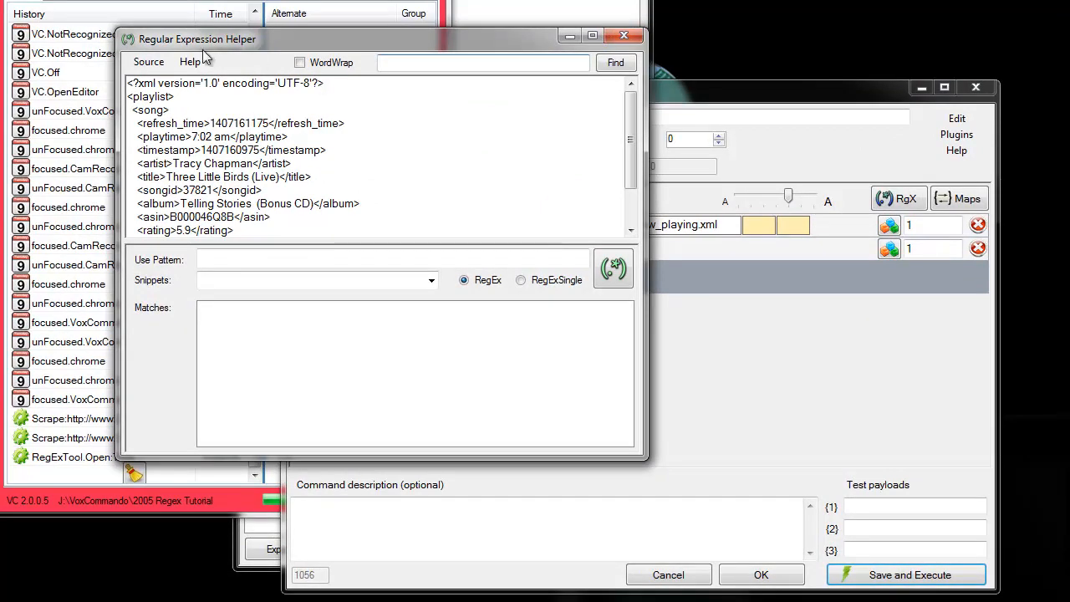
drag(288, 40, 316, 12)
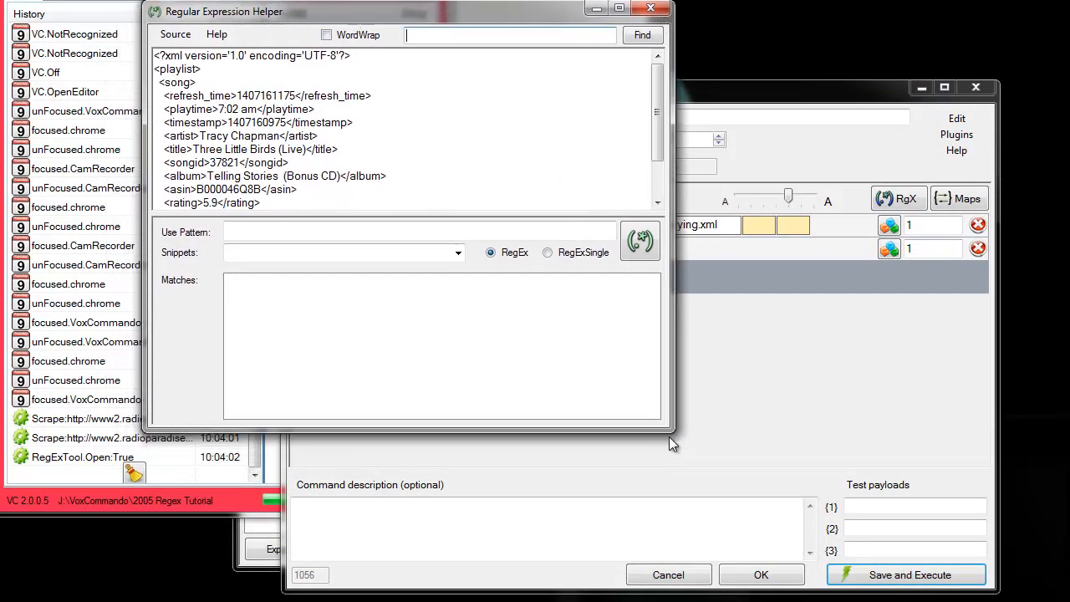
drag(669, 429, 819, 601)
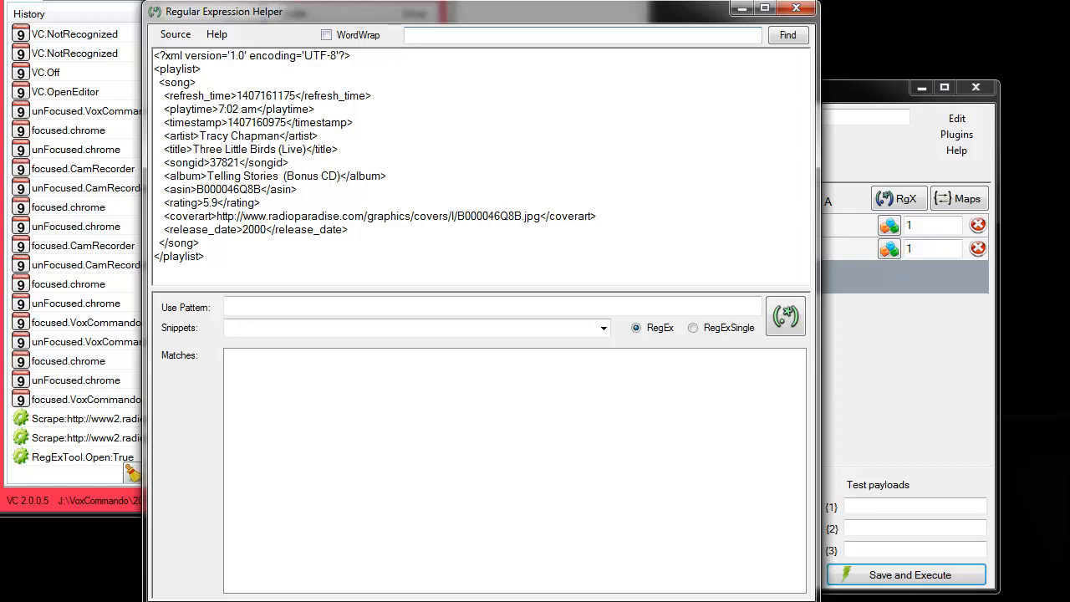
Step: Look at the main window's Open RegEx Tool option, and bring up the Regular Expression Helper from the Logical Command Builder
click(51, 1)
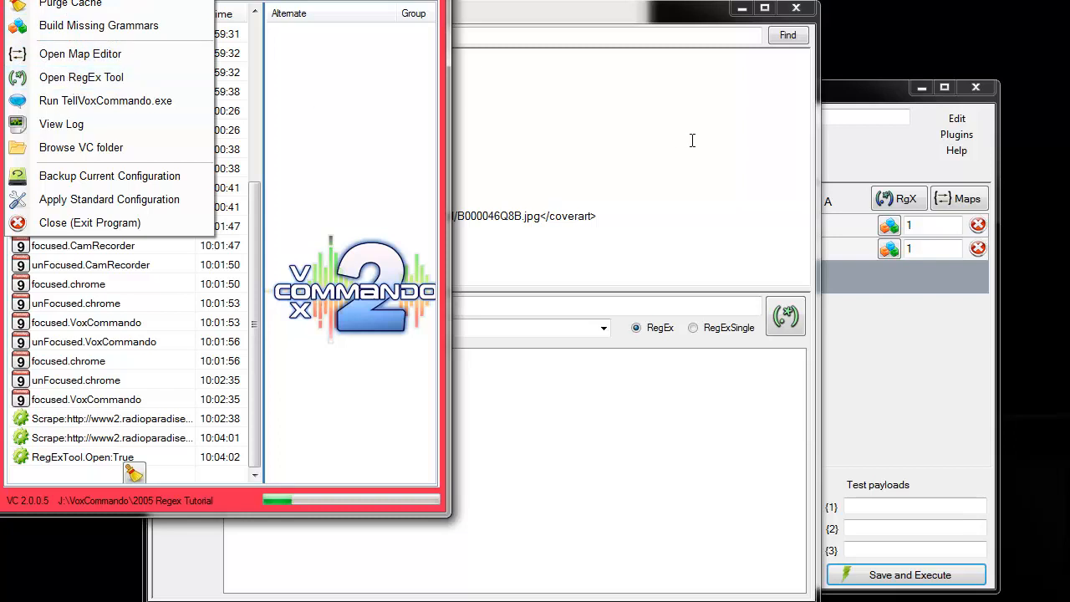
click(865, 96)
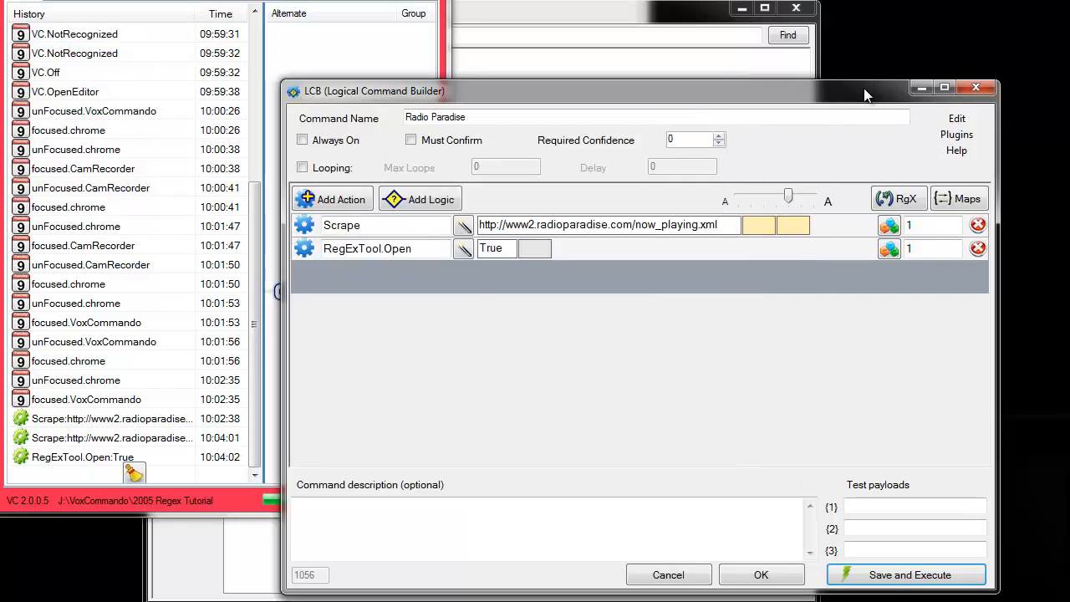
click(911, 208)
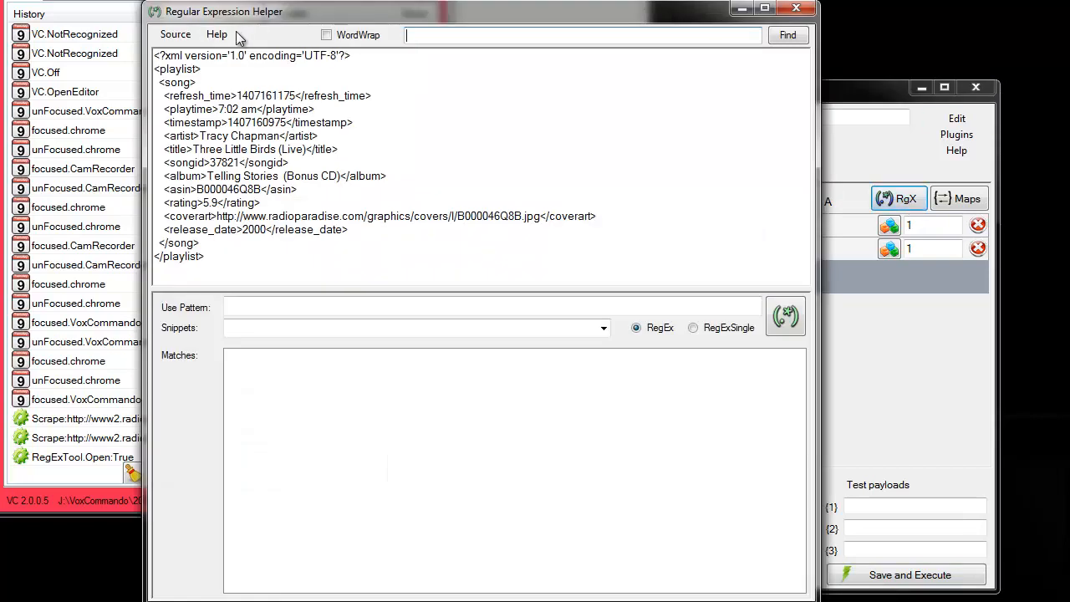
click(176, 36)
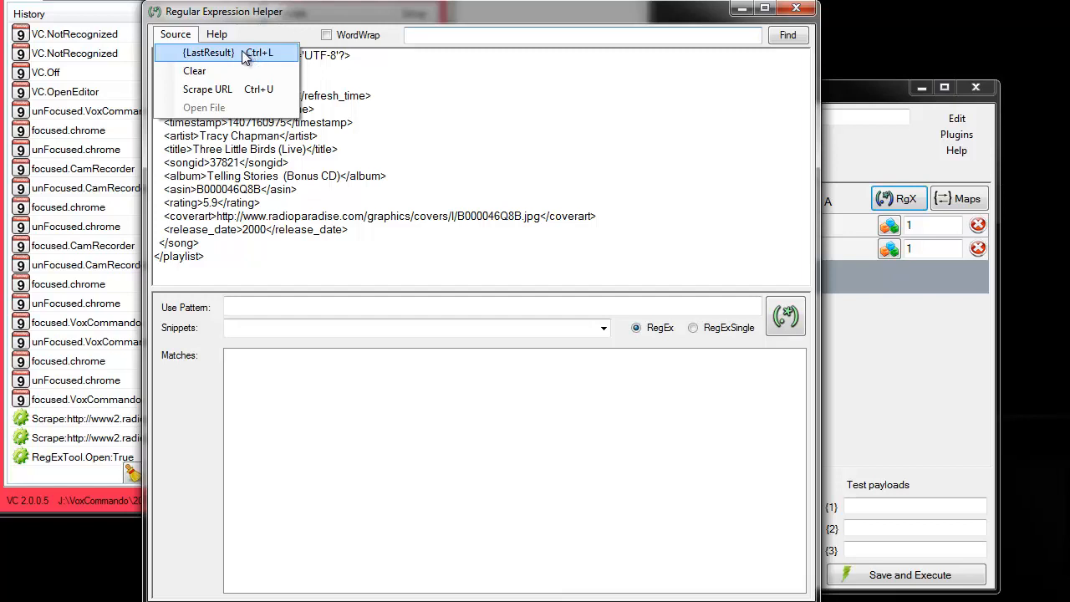
click(200, 91)
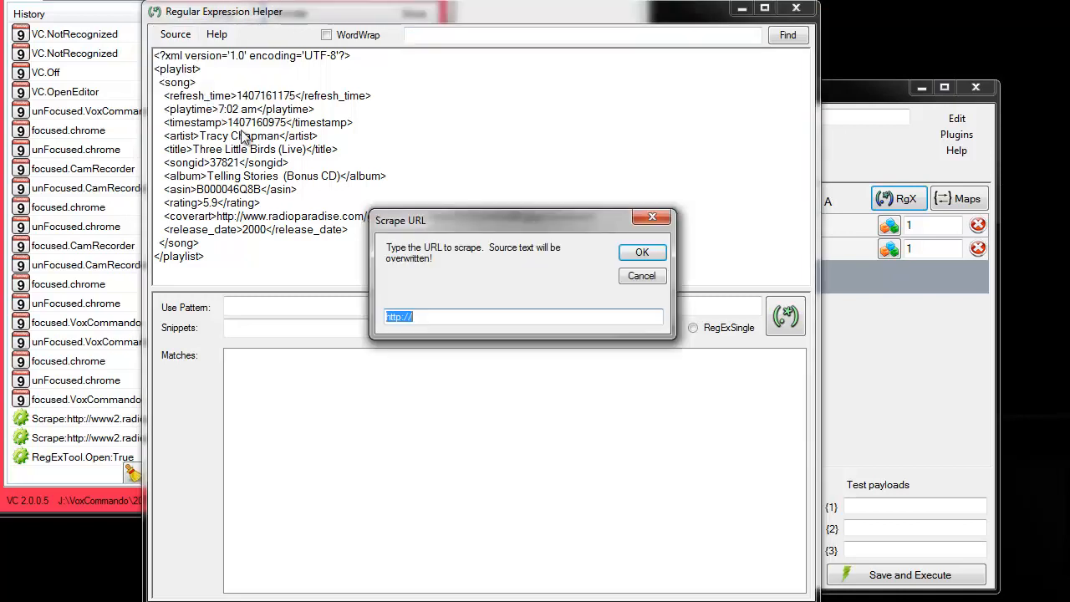
text(http://www2.radioparadise.com/now_playing.xml)
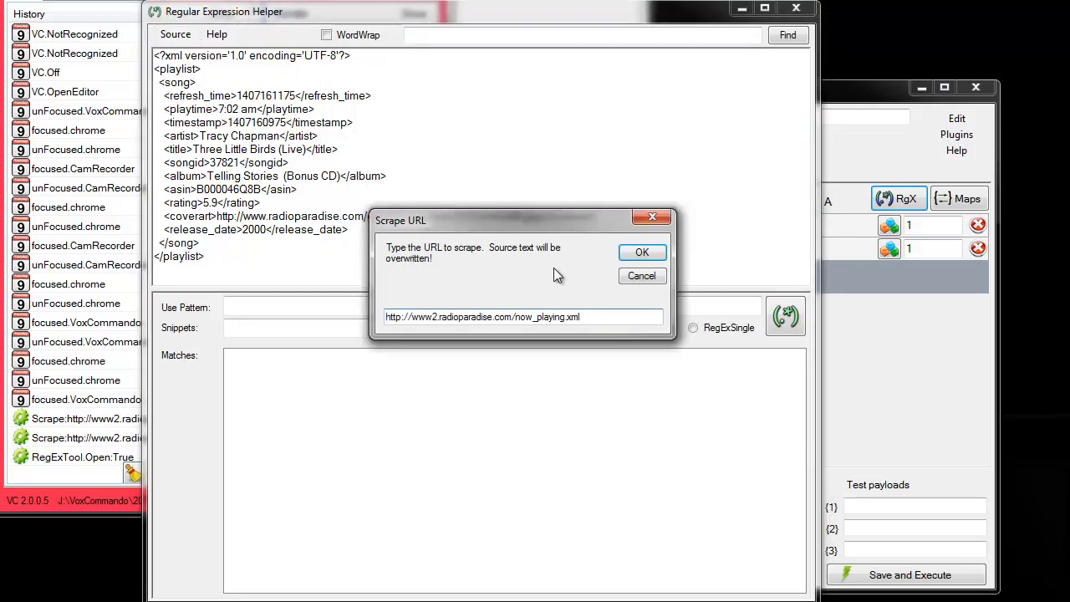
click(640, 252)
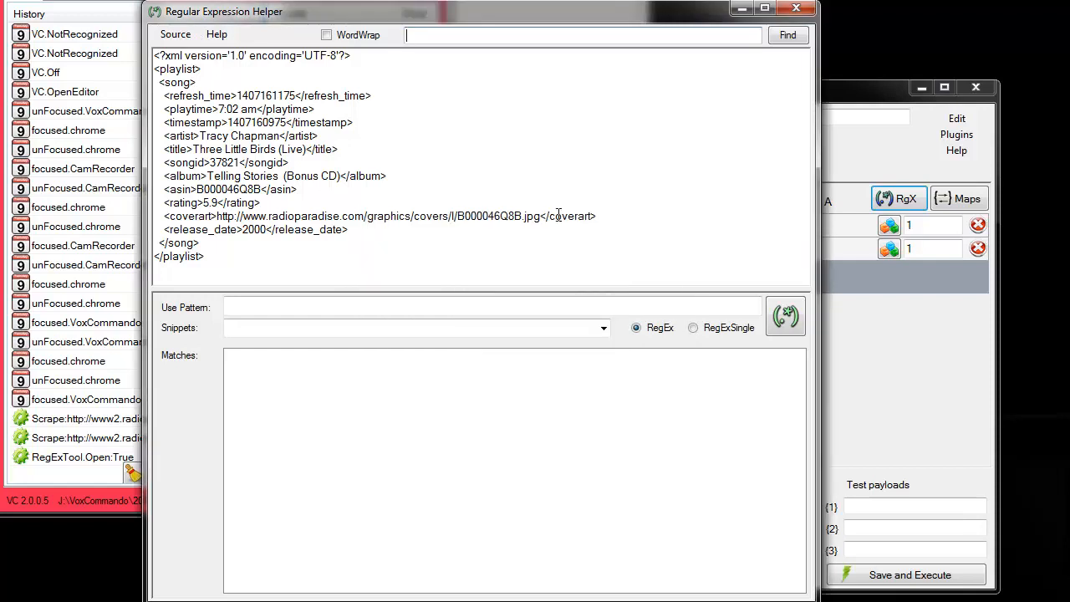
click(175, 34)
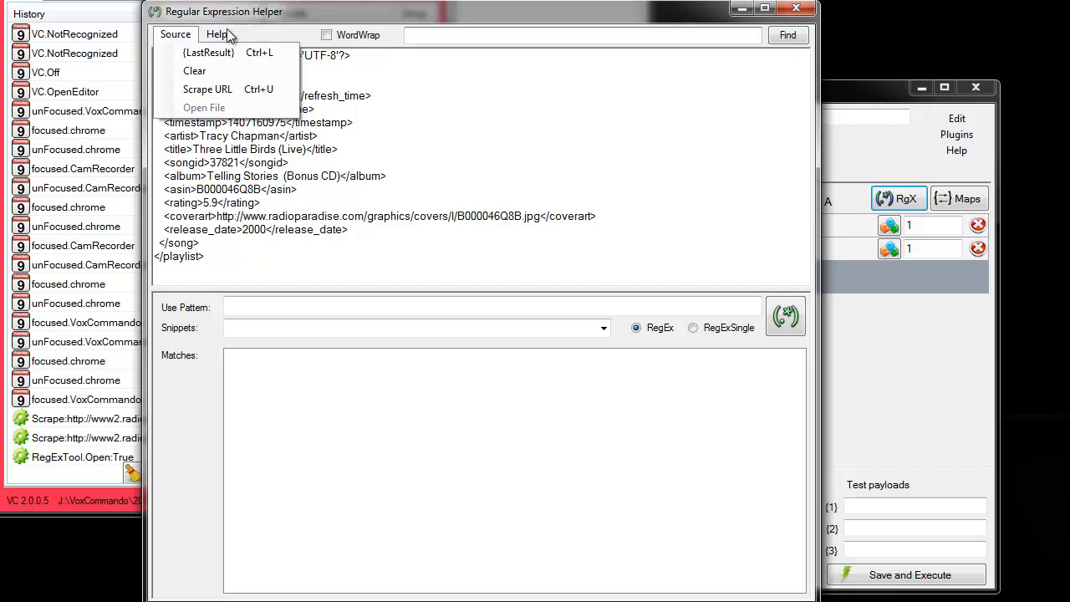
mouse_move(224, 37)
click(301, 19)
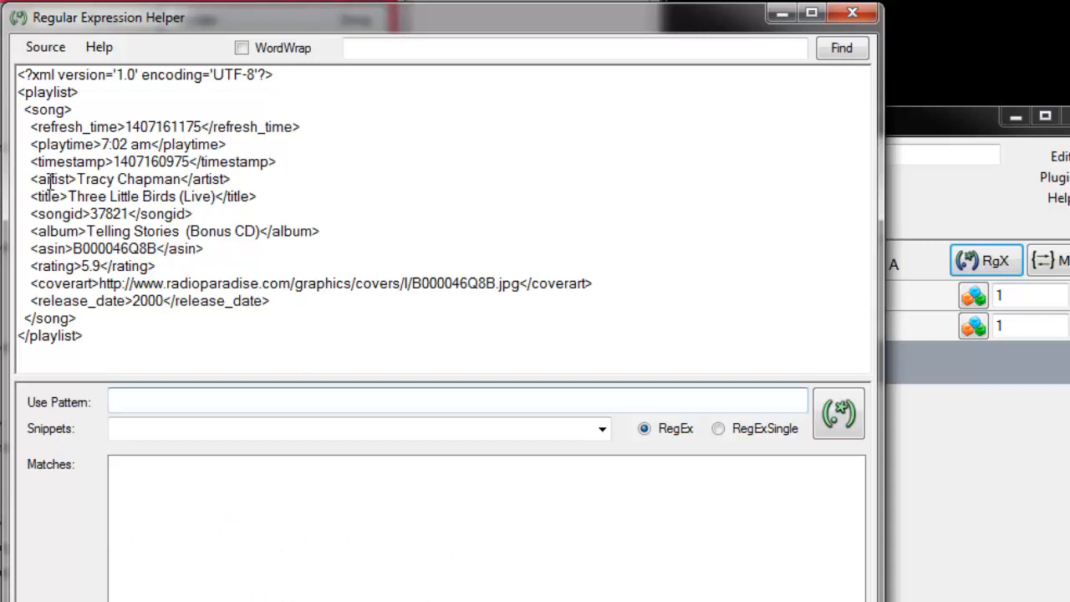
Step: Use the source line <artist>Tracy Chapman</artist> as the pattern and process it against the XML
drag(30, 178, 239, 181)
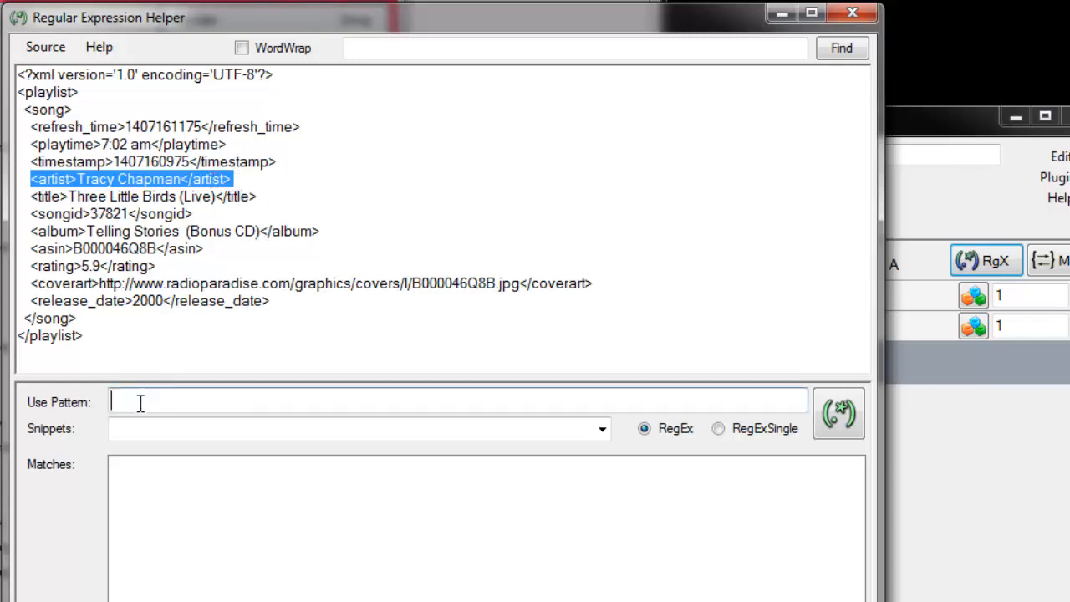
text(<artist>Tracy Chapman</artist>)
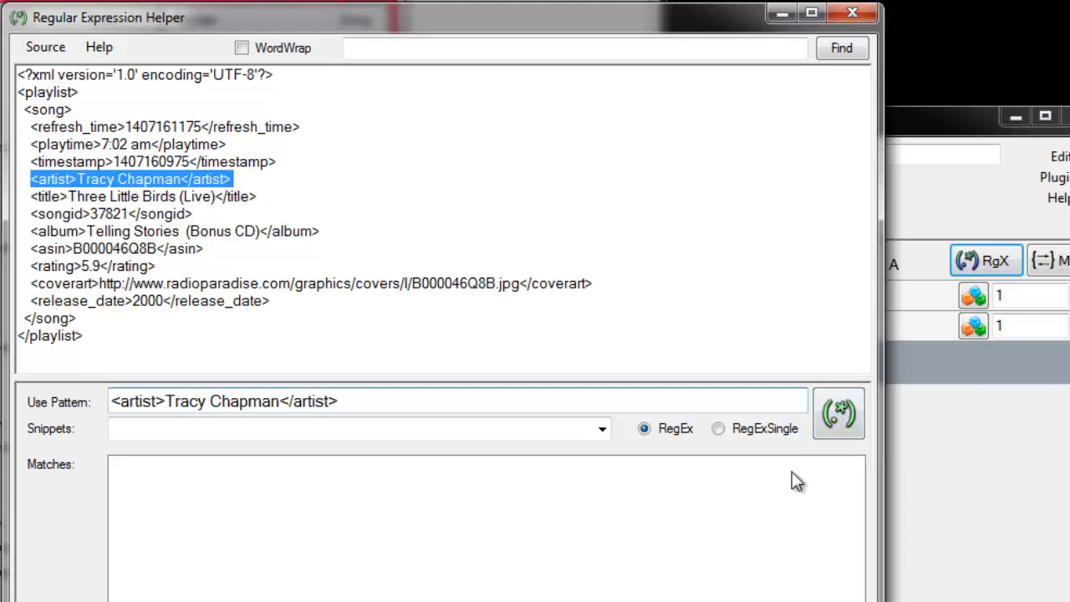
click(840, 418)
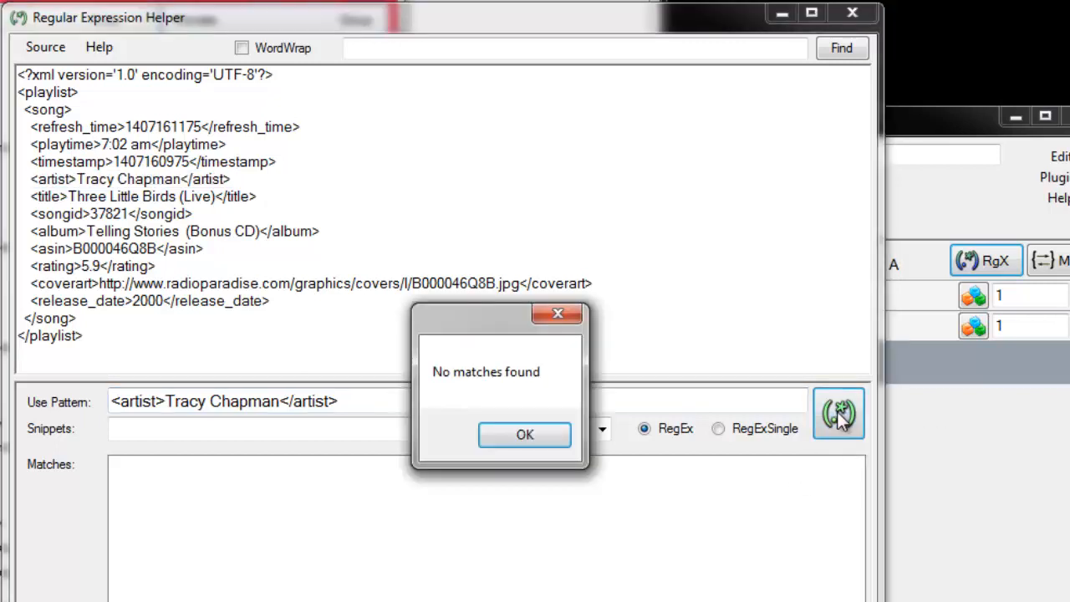
click(546, 441)
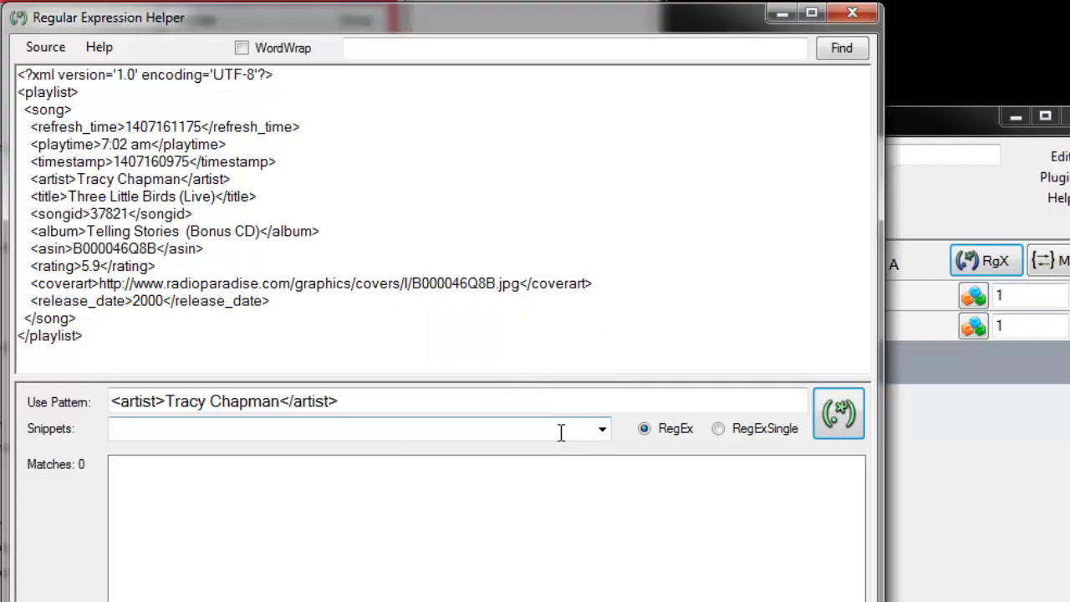
Step: Add extra spaces around the artist's name in the pattern, replace the space inside the name with \s, and process it
click(199, 403)
drag(210, 402, 205, 409)
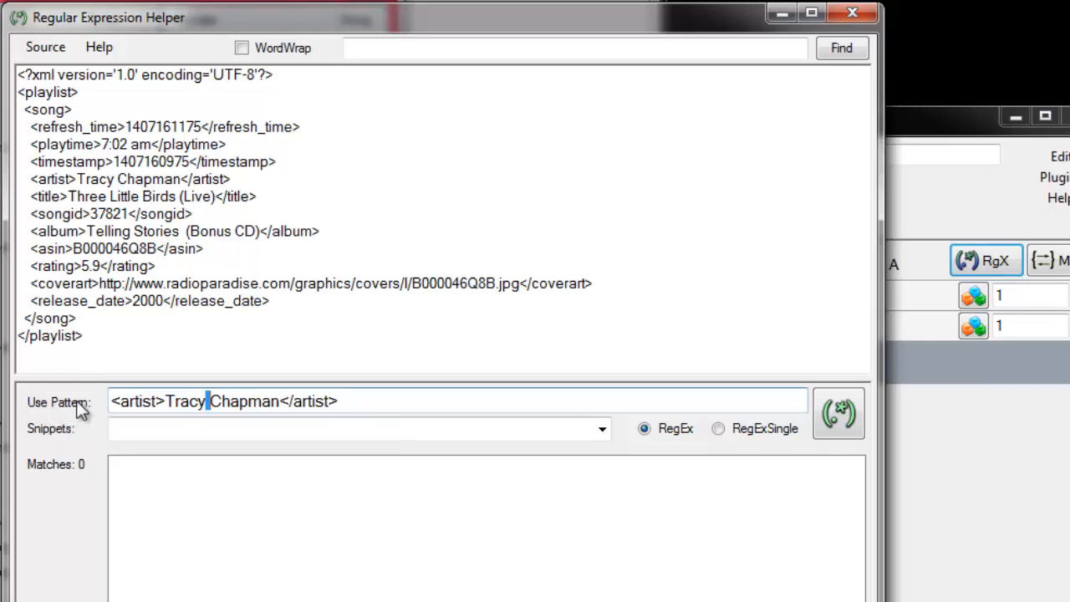
click(211, 401)
click(167, 401)
click(292, 401)
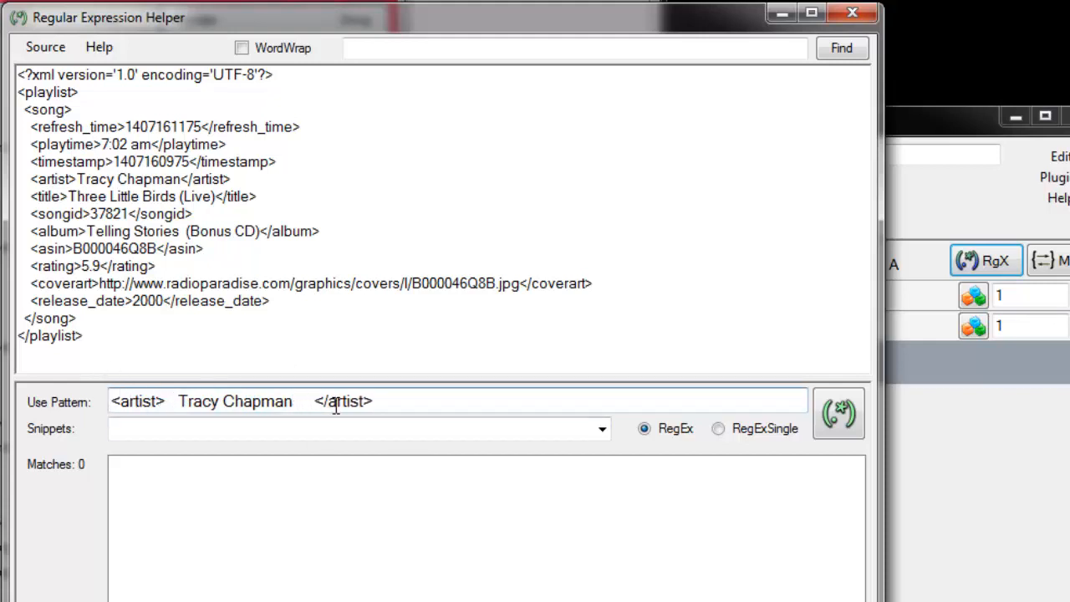
click(220, 402)
drag(221, 401, 224, 402)
text(\s)
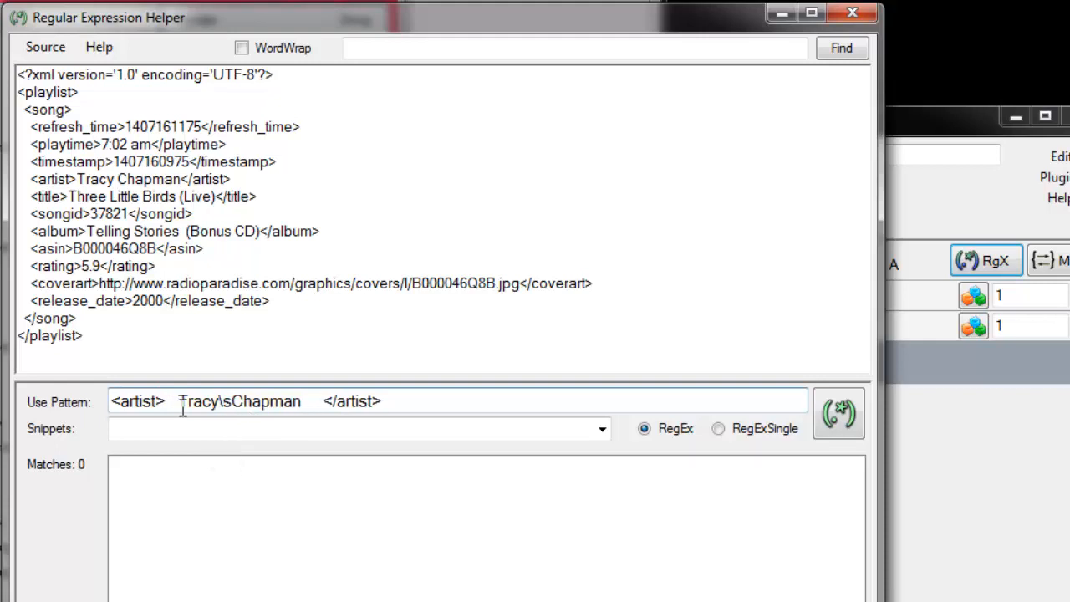
click(838, 418)
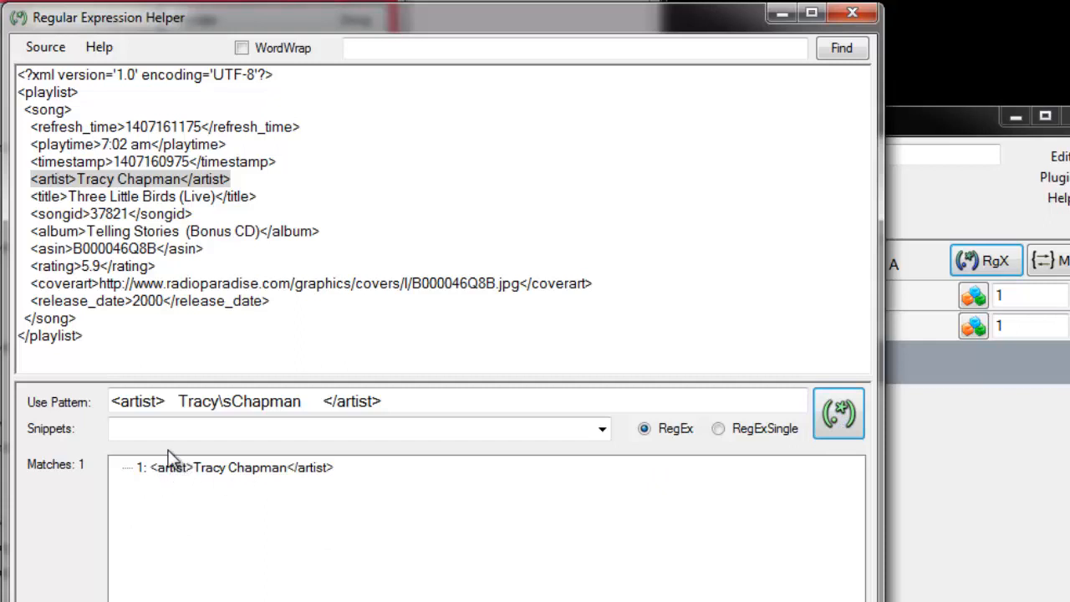
Step: Replace Tracy\sChapman in the pattern with the non-greedy capture snippet (.*?), process it, and expand the match to its captured text
click(243, 402)
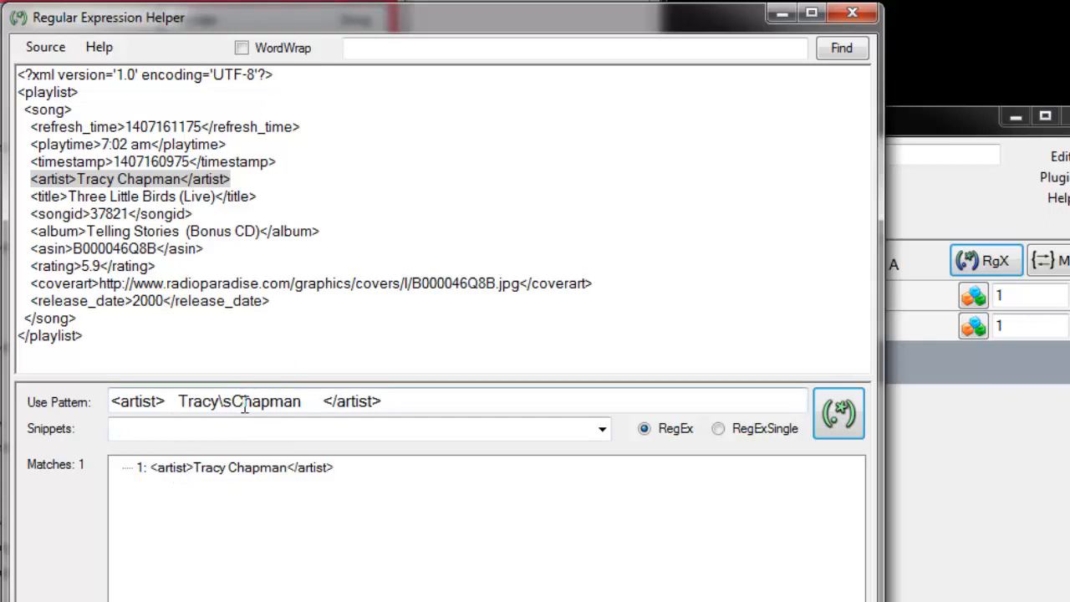
drag(175, 402, 303, 401)
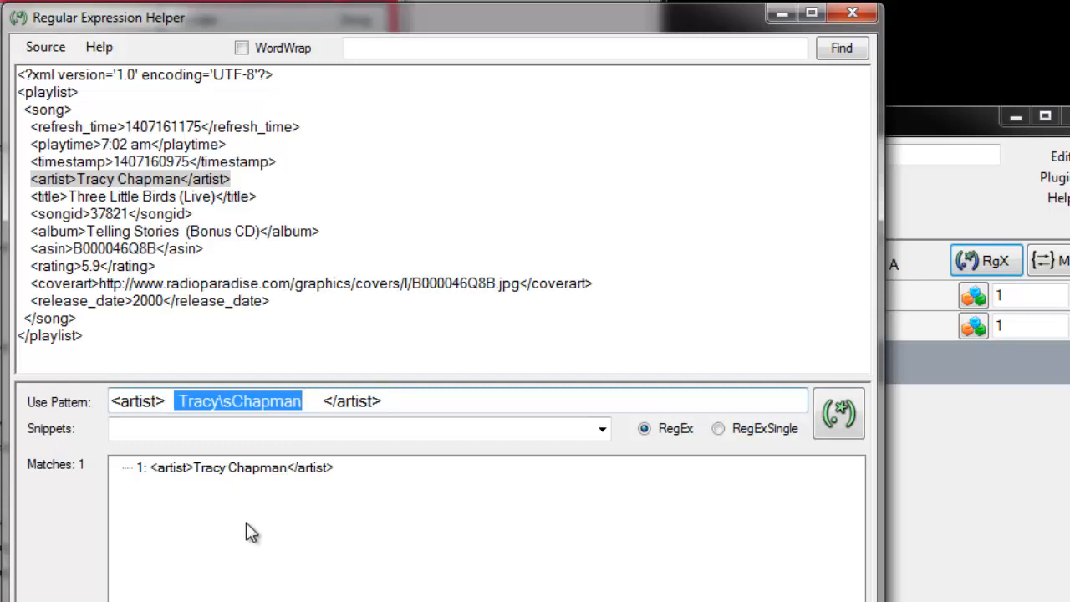
click(602, 430)
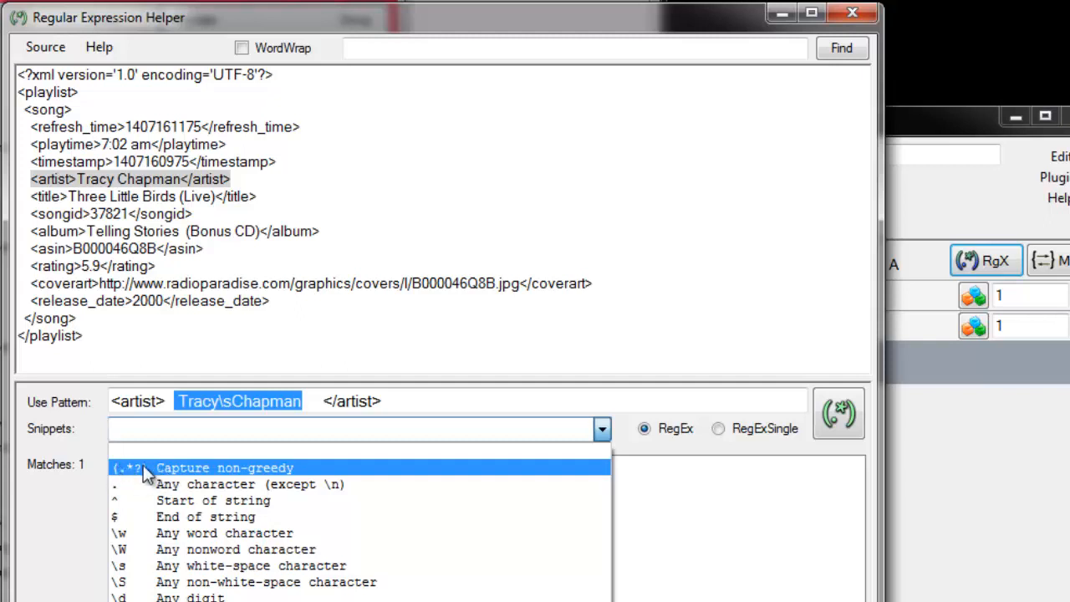
click(205, 466)
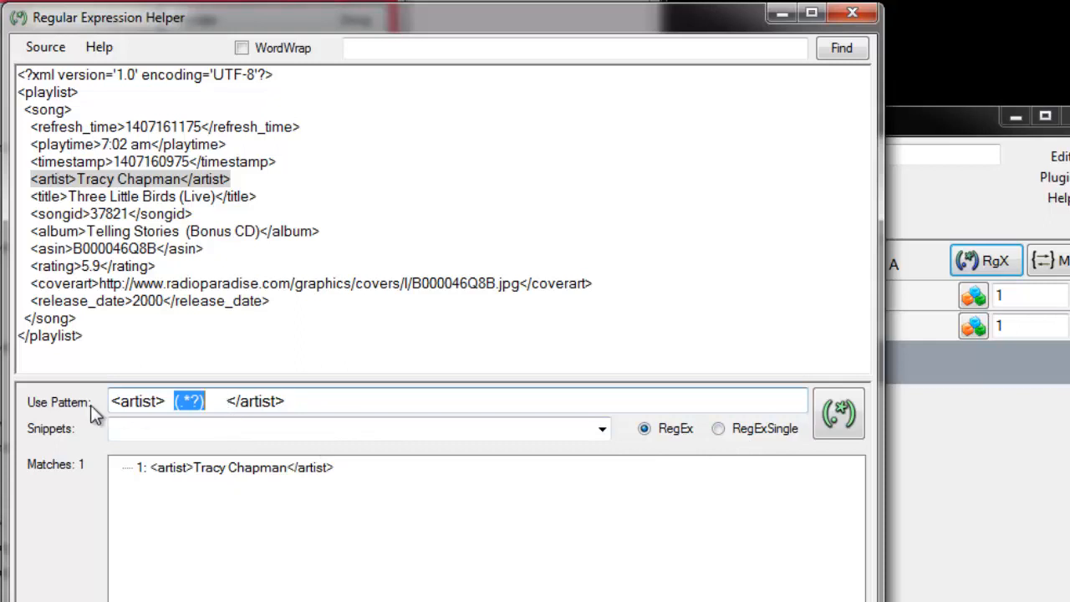
click(214, 401)
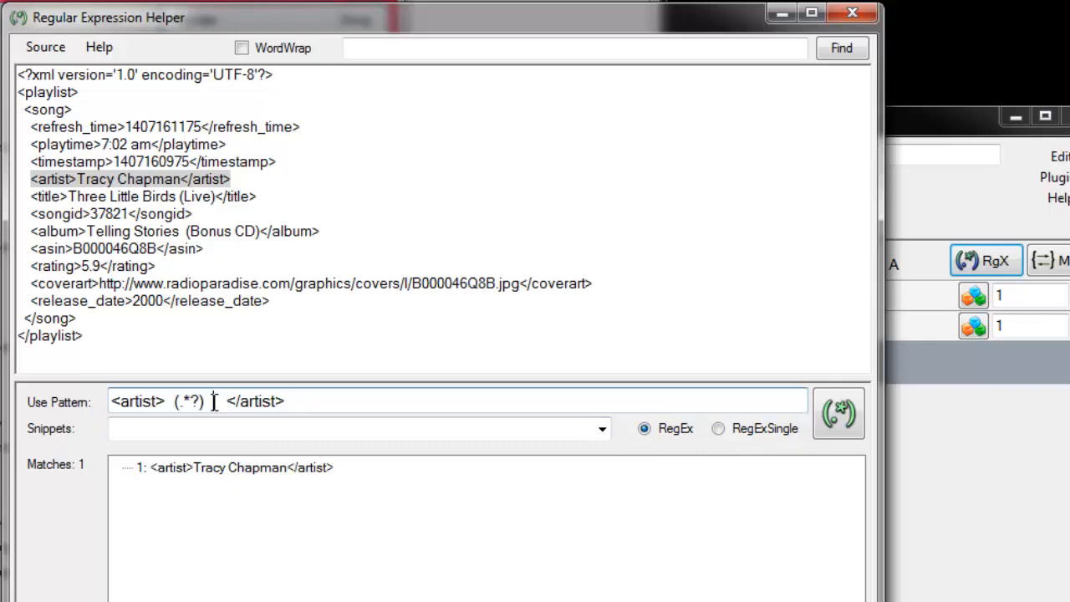
click(839, 414)
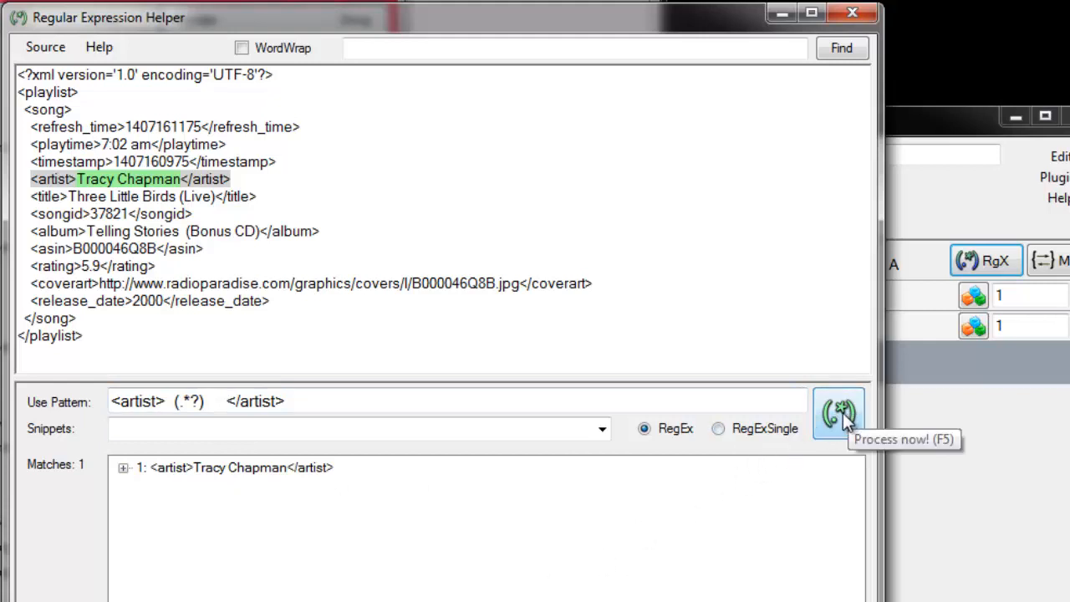
click(124, 469)
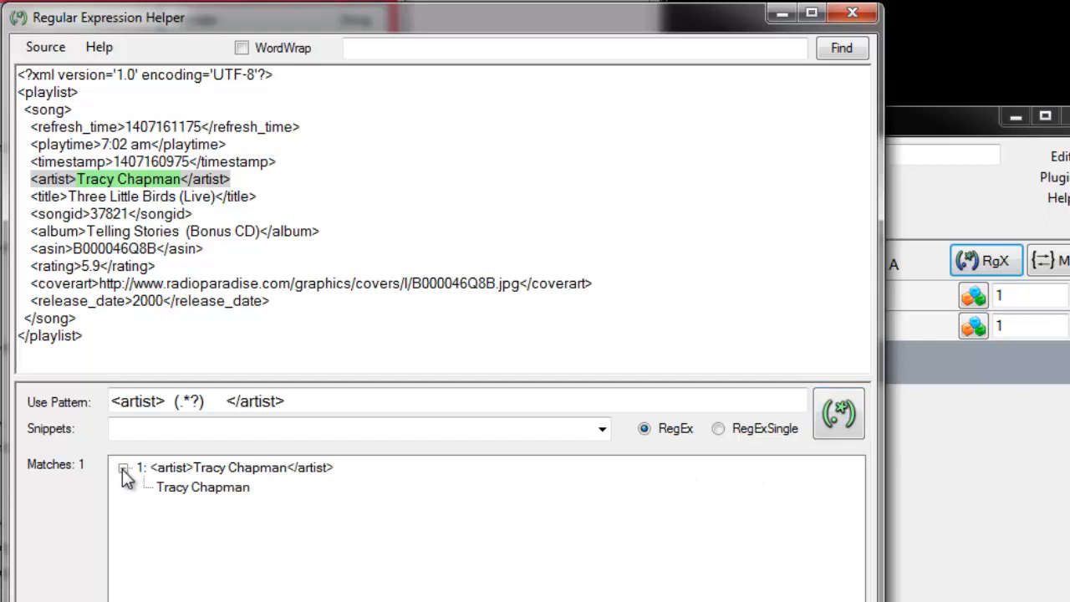
click(164, 487)
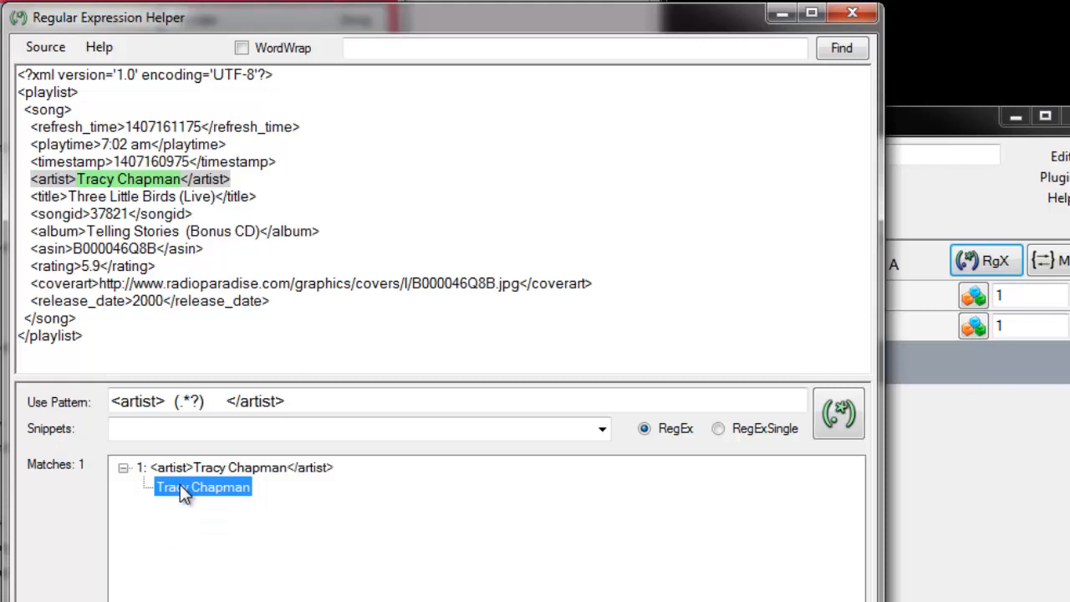
Step: Add a second capture group (.) directly after (.*?) in the pattern, and review the pattern's parts
click(210, 401)
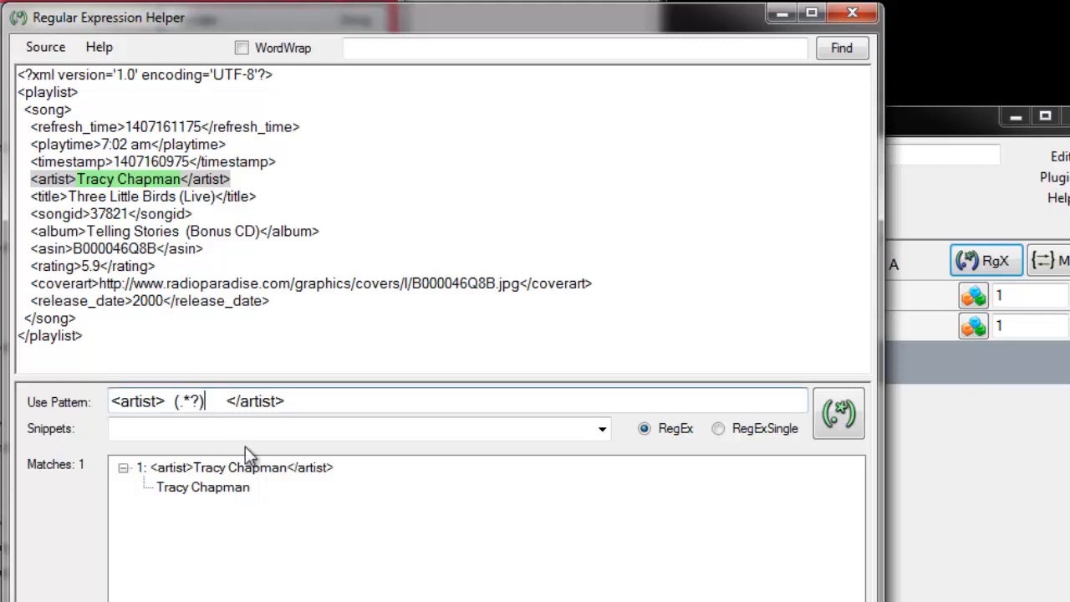
text(()
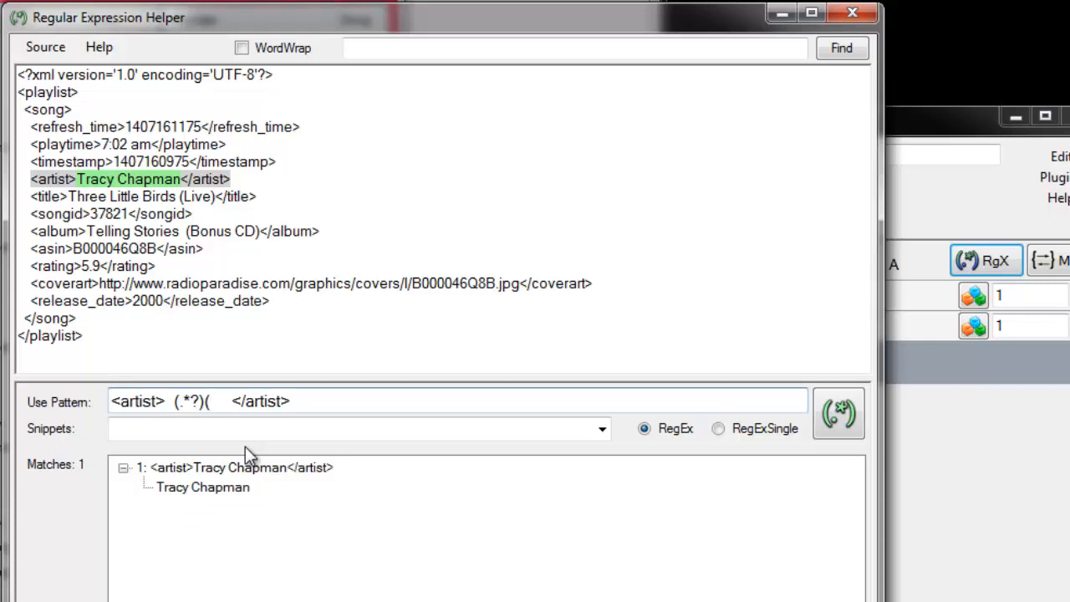
text(.))
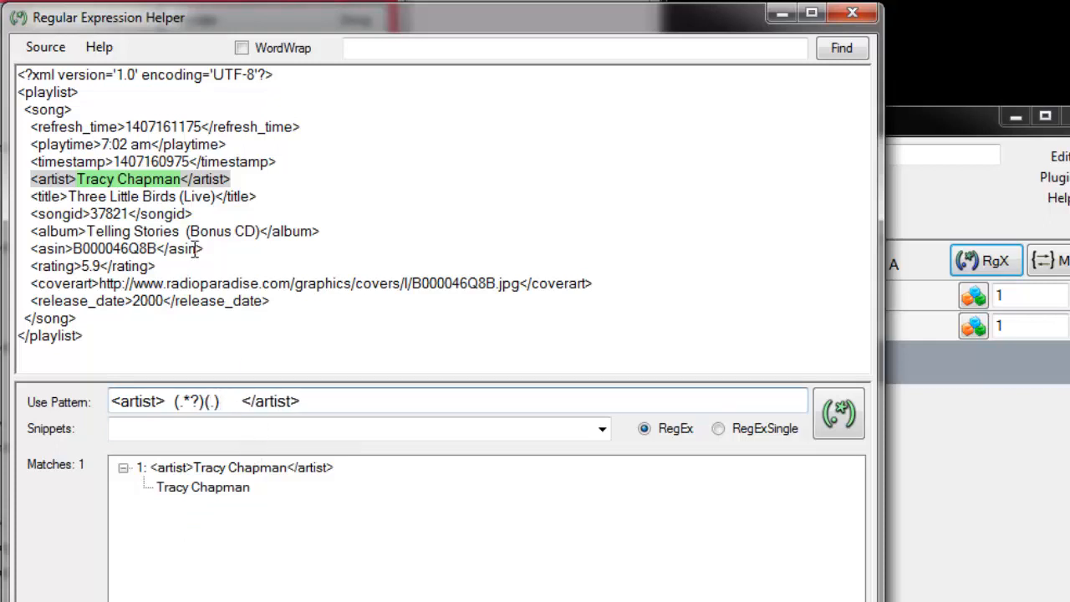
click(173, 179)
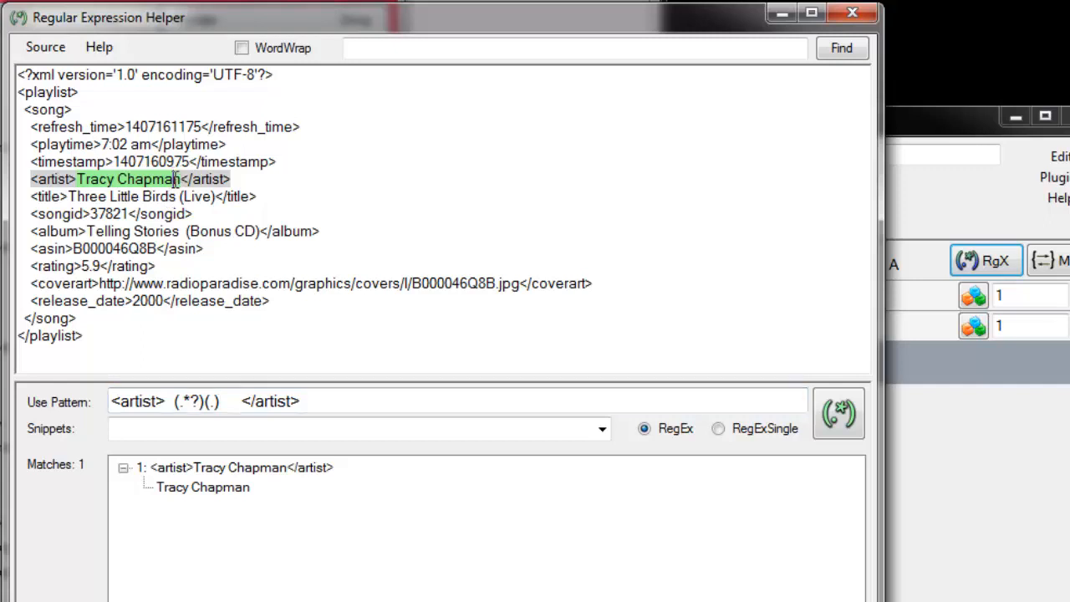
drag(204, 401, 225, 400)
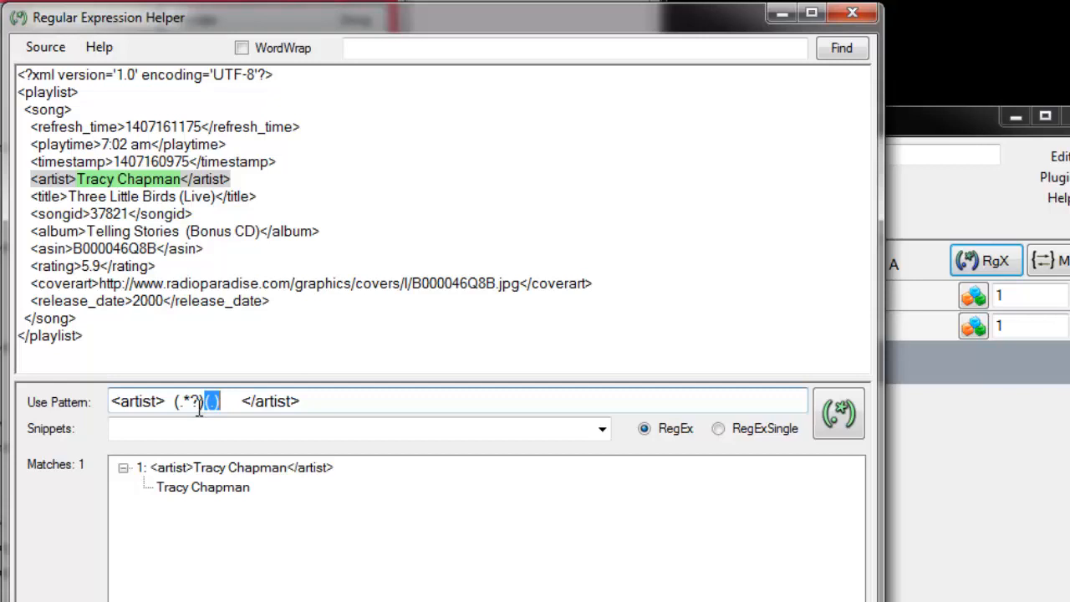
drag(111, 401, 168, 401)
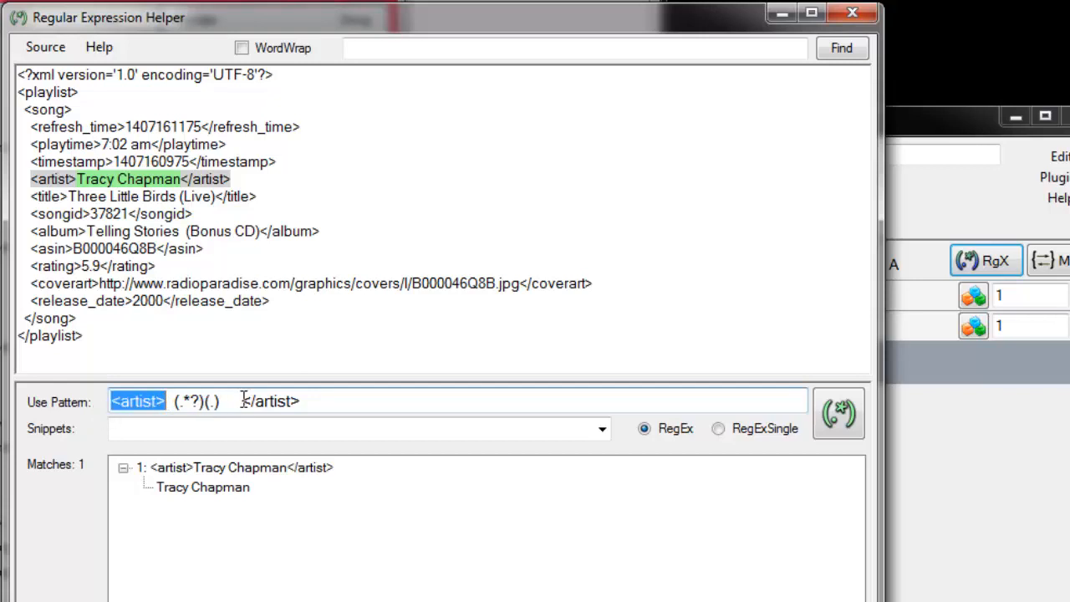
drag(242, 401, 314, 400)
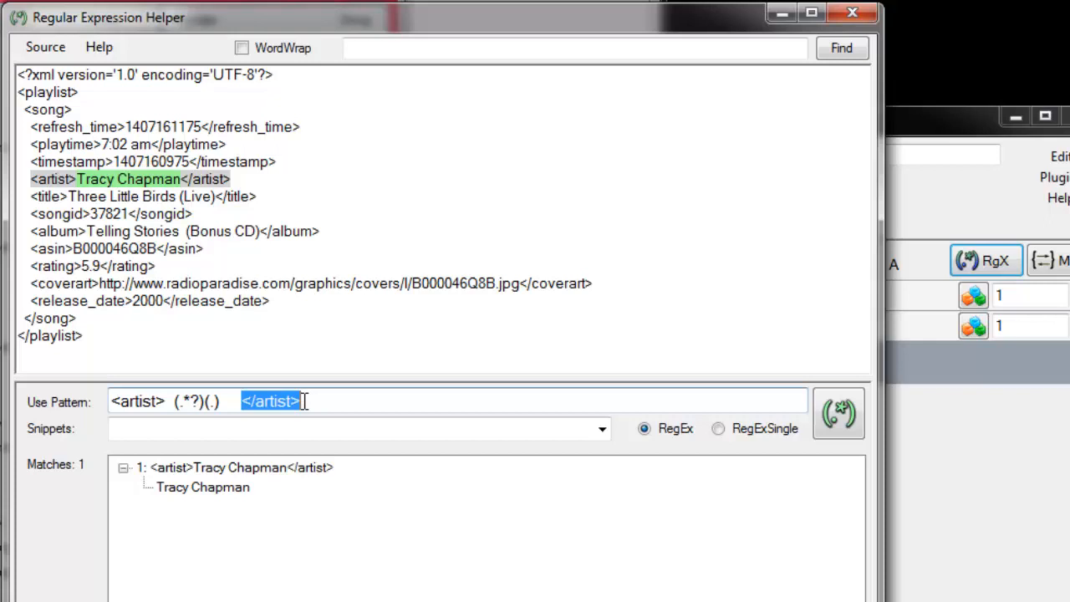
drag(173, 401, 205, 401)
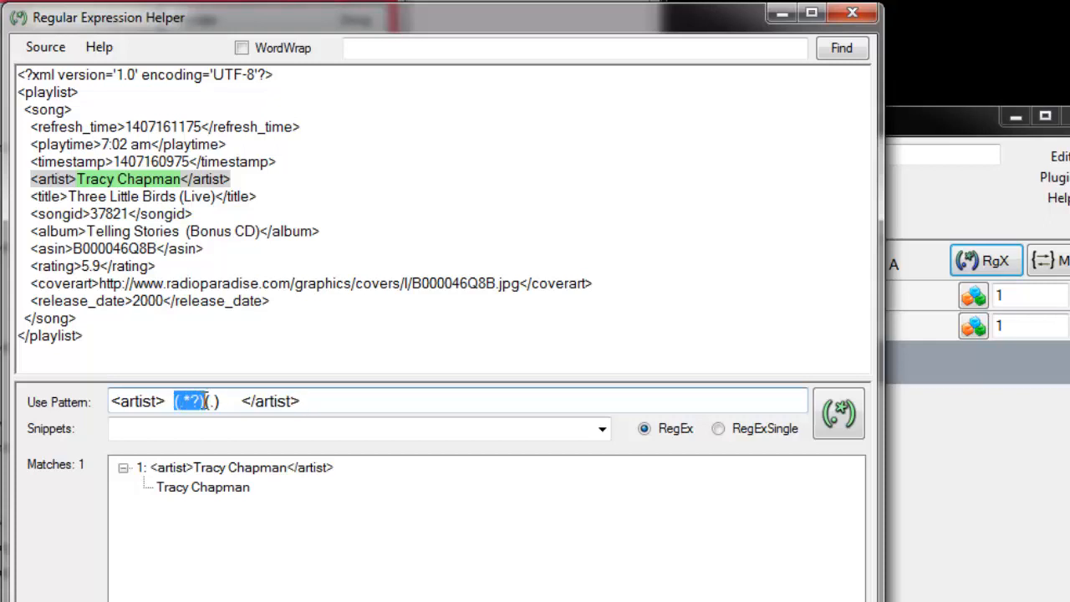
click(212, 400)
double_click(212, 400)
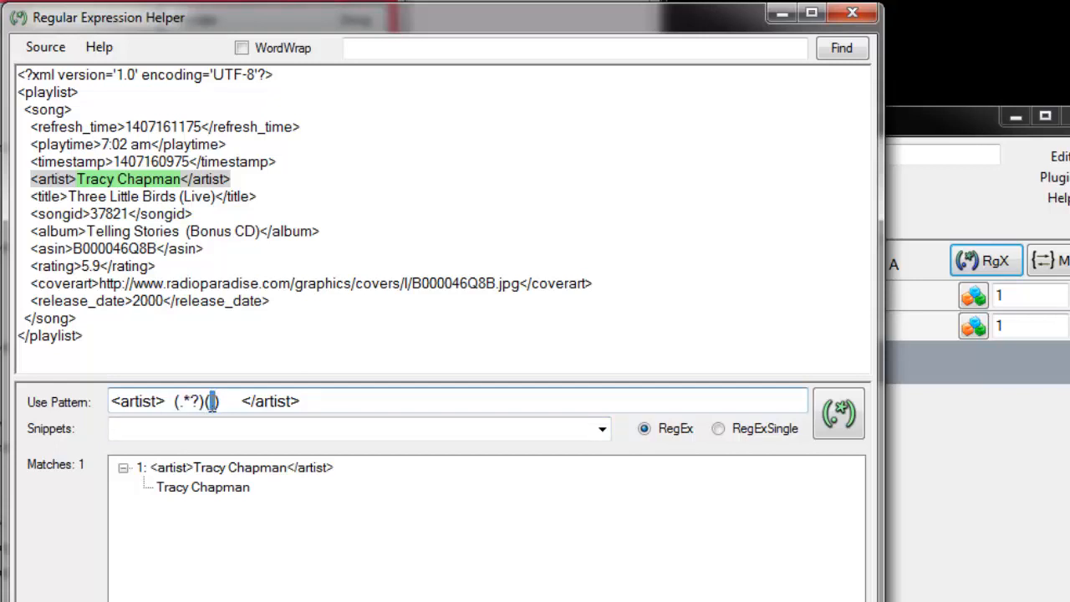
Step: Look through the regex snippets and the Mikesdotnetting C# Regular Expressions Cheat Sheet, and return to the Regular Expression Helper
click(602, 429)
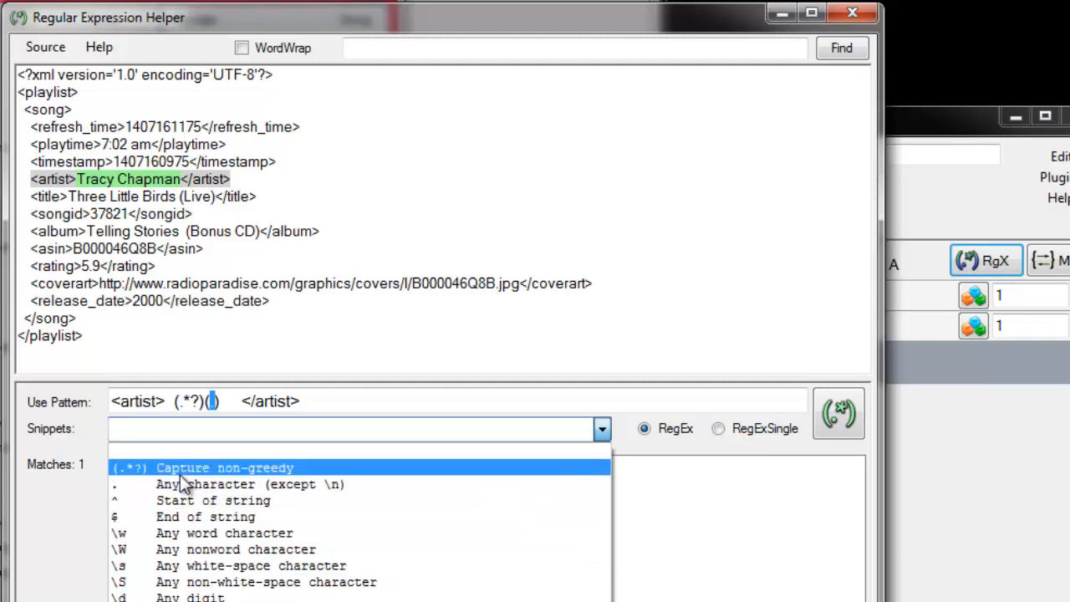
click(101, 49)
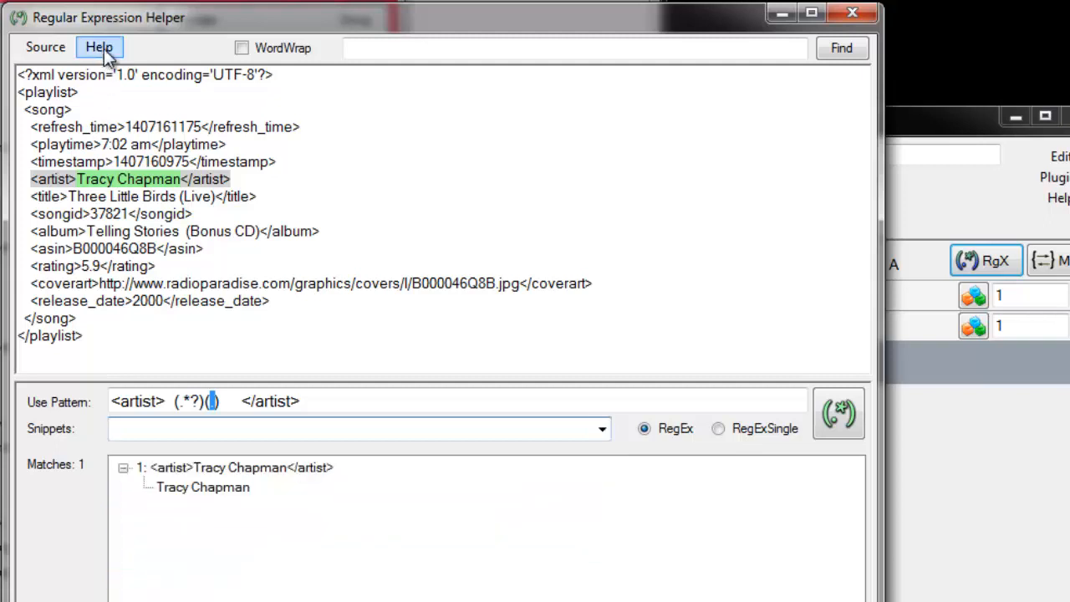
click(110, 47)
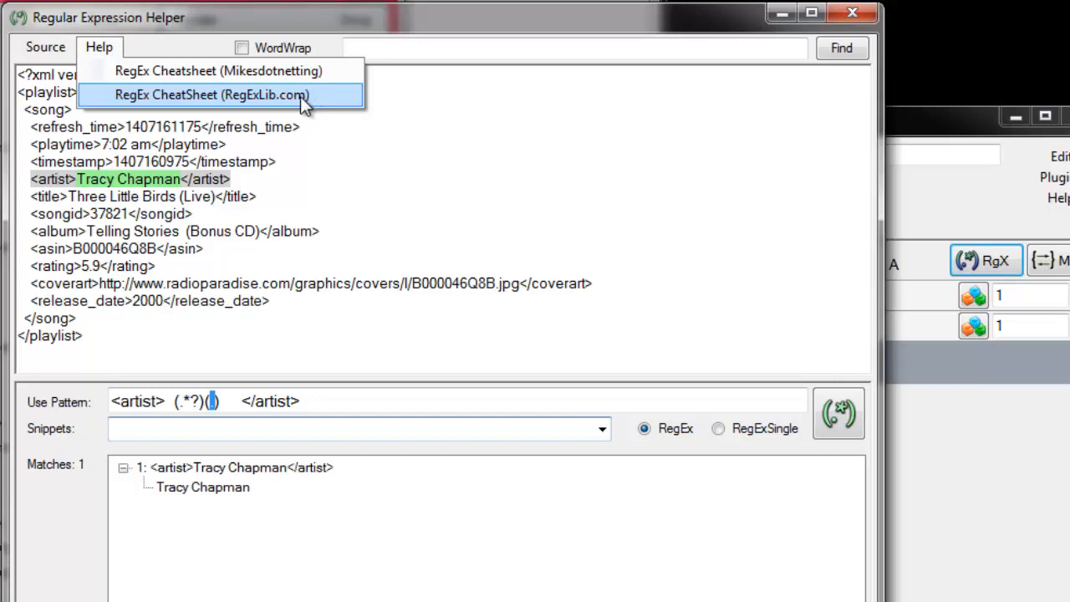
click(224, 71)
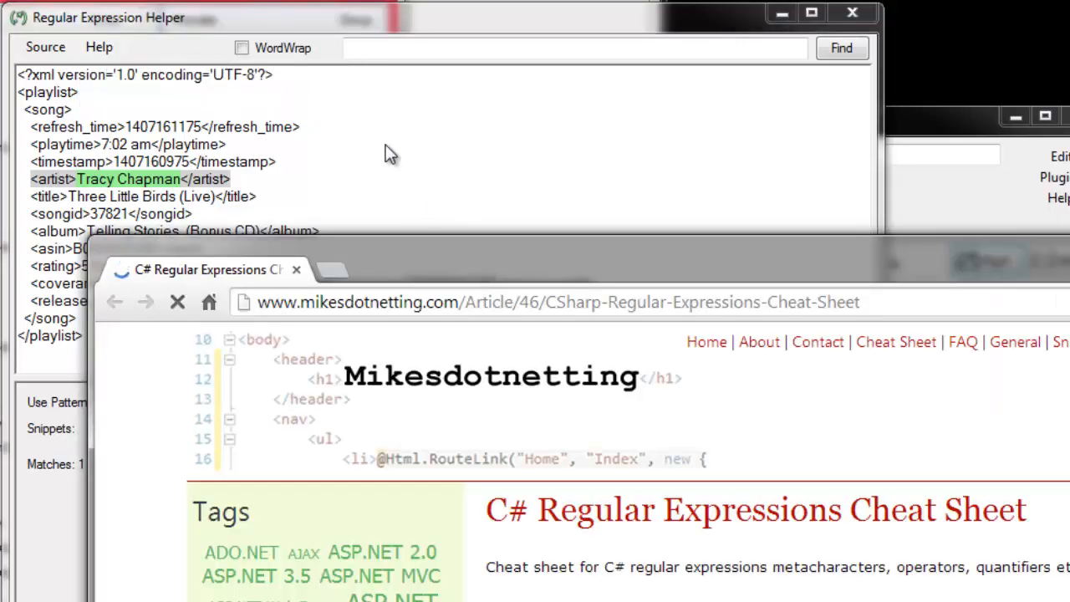
scroll(424, 324, down, 8)
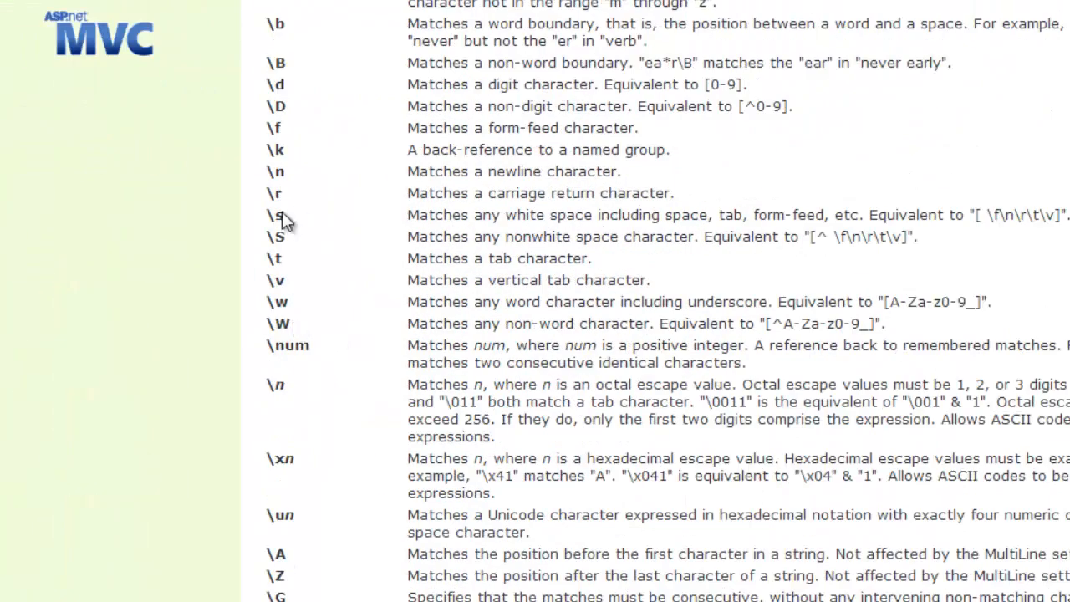
scroll(293, 405, down, 3)
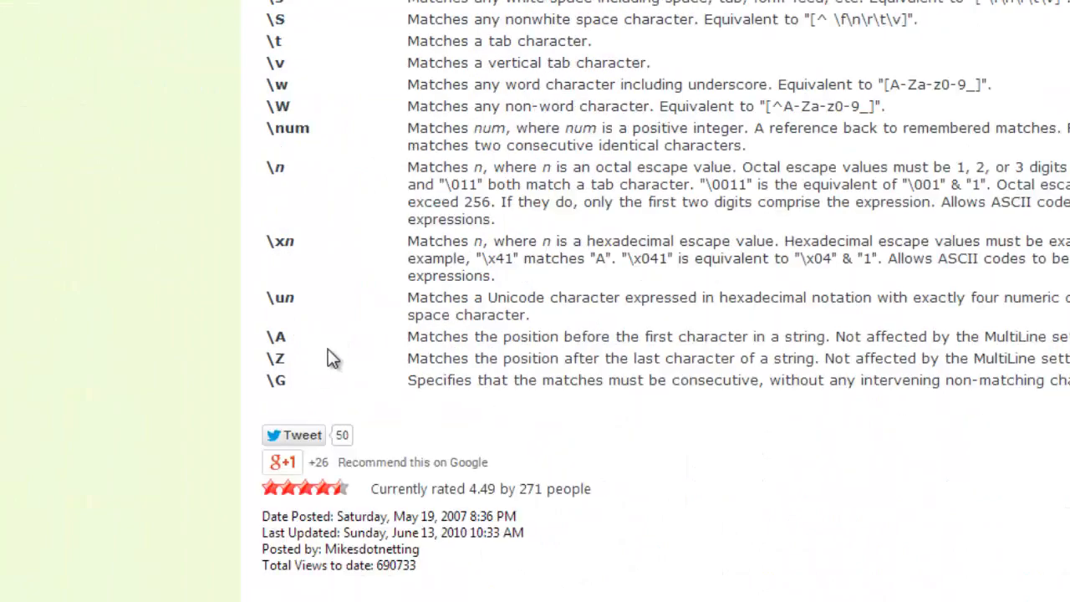
scroll(313, 366, up, 8)
scroll(368, 340, up, 3)
drag(282, 411, 359, 508)
click(336, 511)
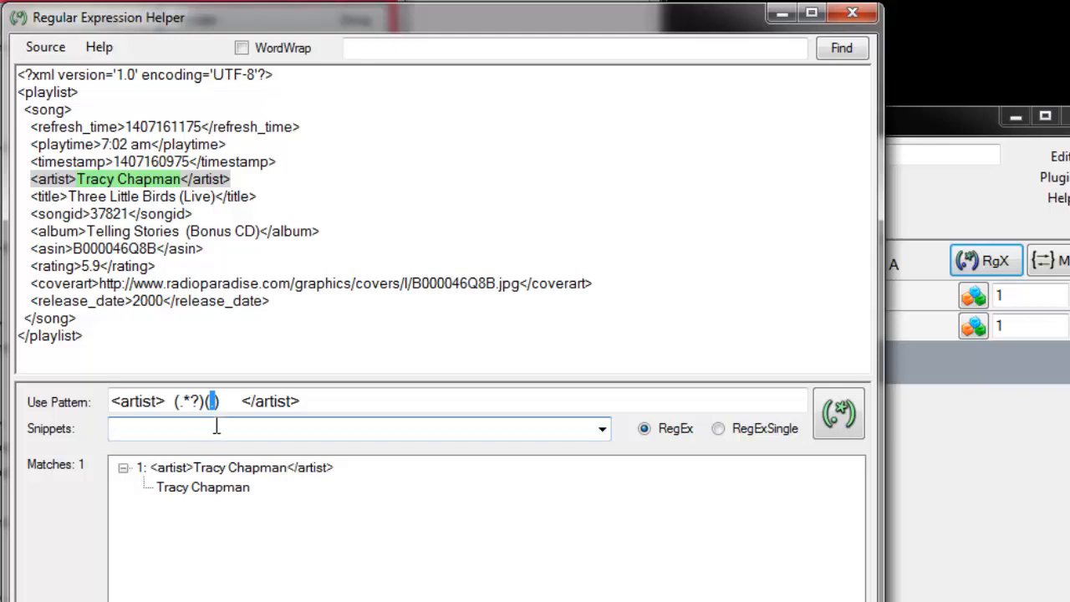
Step: Process the artist pattern with both capture groups against the XML source
click(836, 425)
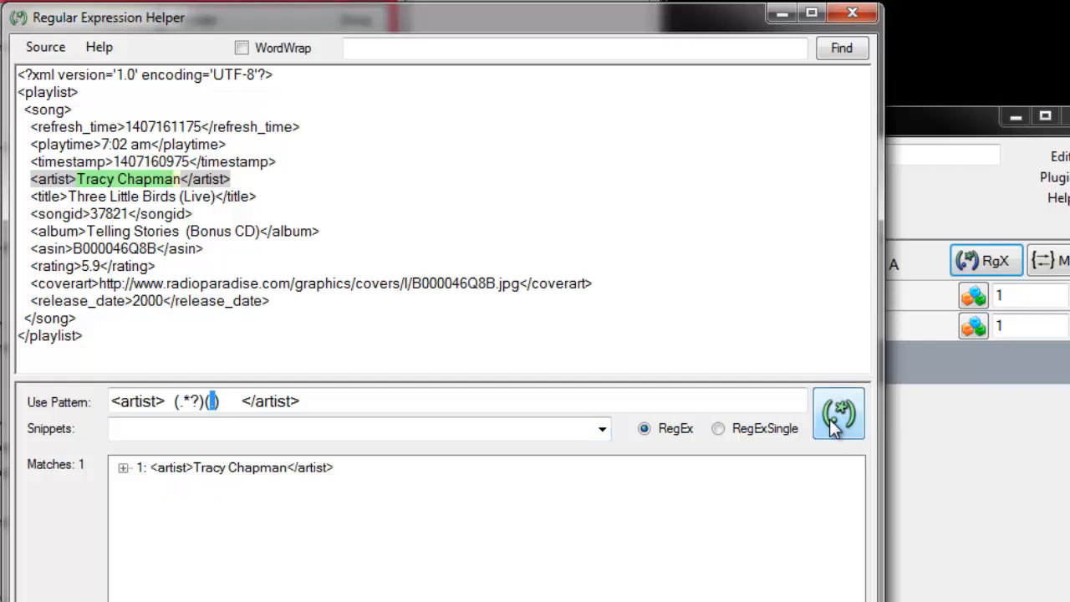
Step: Expand the artist match and compare its captured parts with the (.*?) and (.) groups in the pattern
click(123, 468)
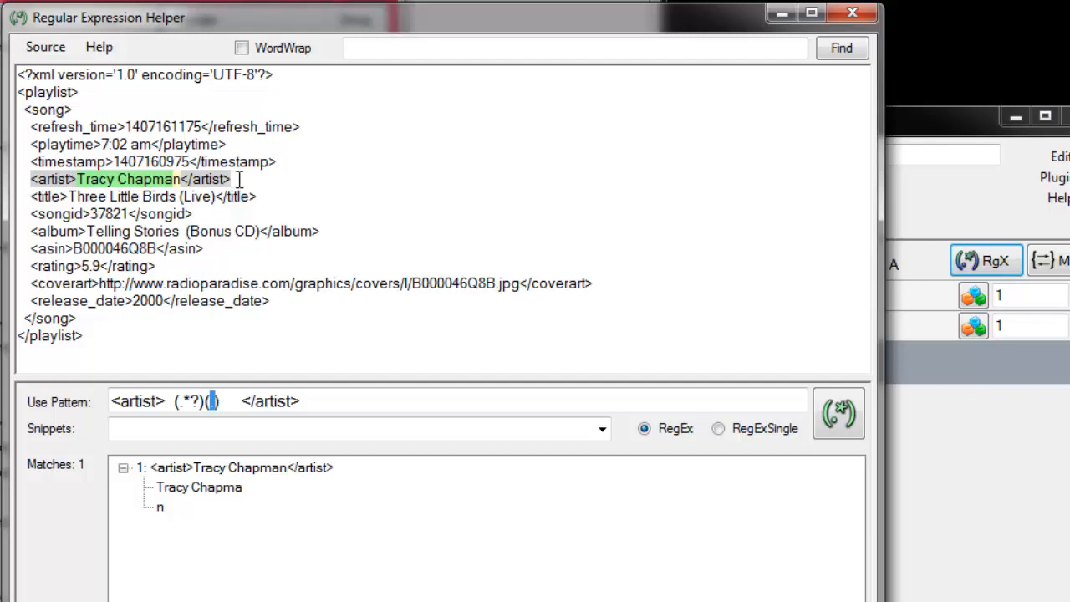
click(334, 401)
drag(334, 401, 67, 376)
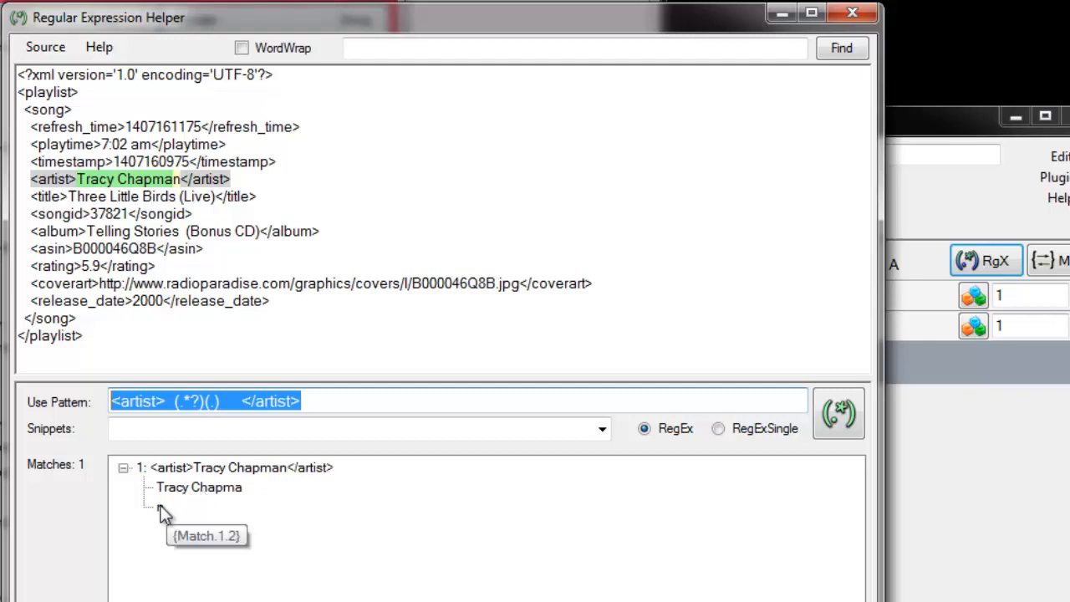
click(176, 401)
mouse_move(200, 401)
mouse_down()
mouse_move(176, 402)
mouse_move(206, 402)
mouse_up()
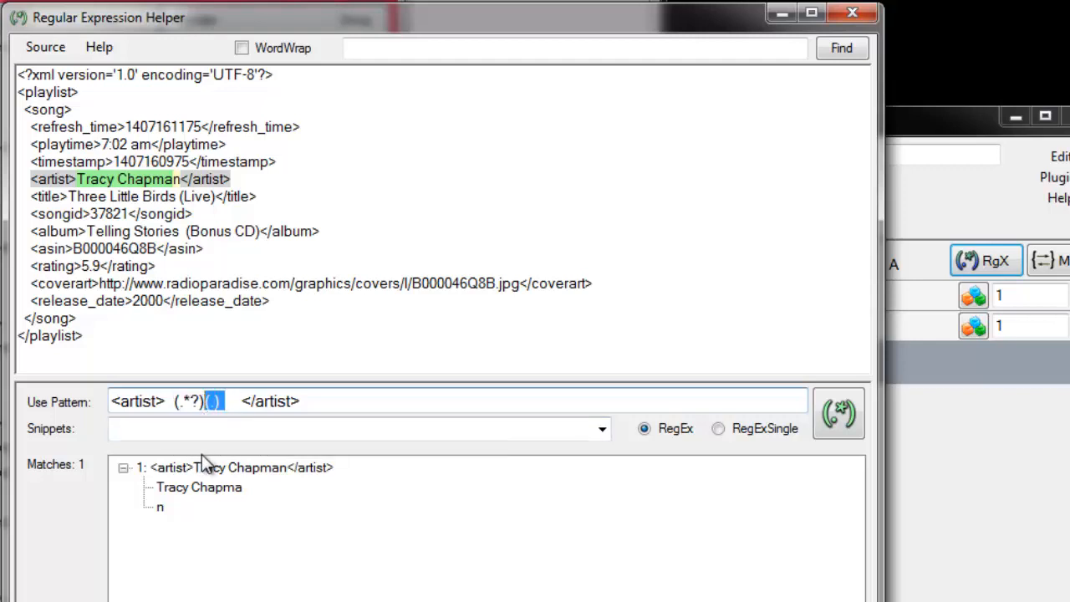
click(172, 401)
drag(174, 401, 205, 402)
Step: Replace the word artist in the pattern's opening tag with the non-greedy capture group (.*?)
drag(158, 401, 122, 404)
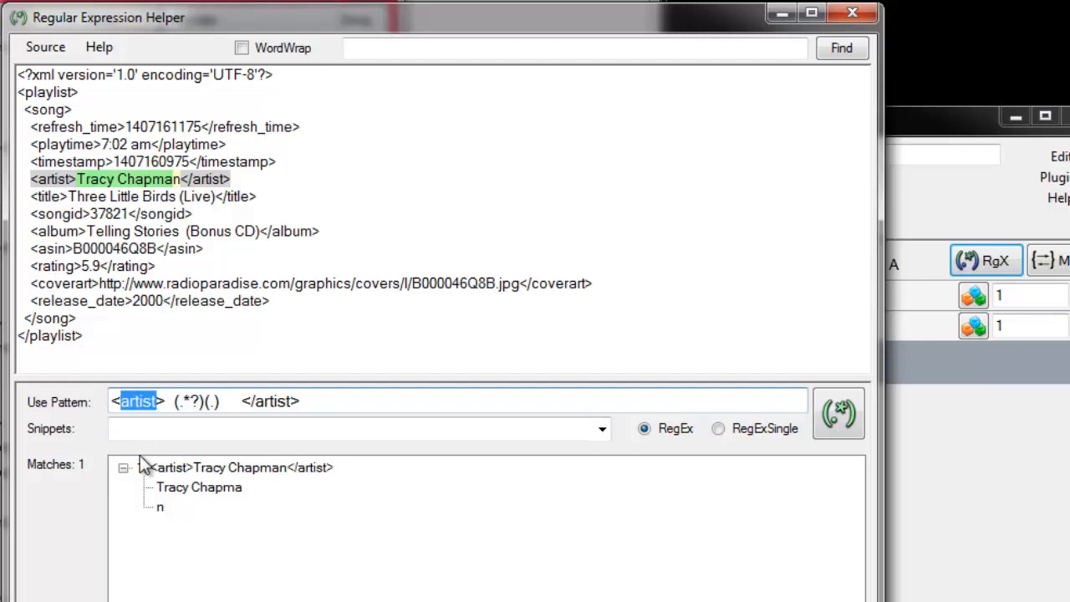
text(())
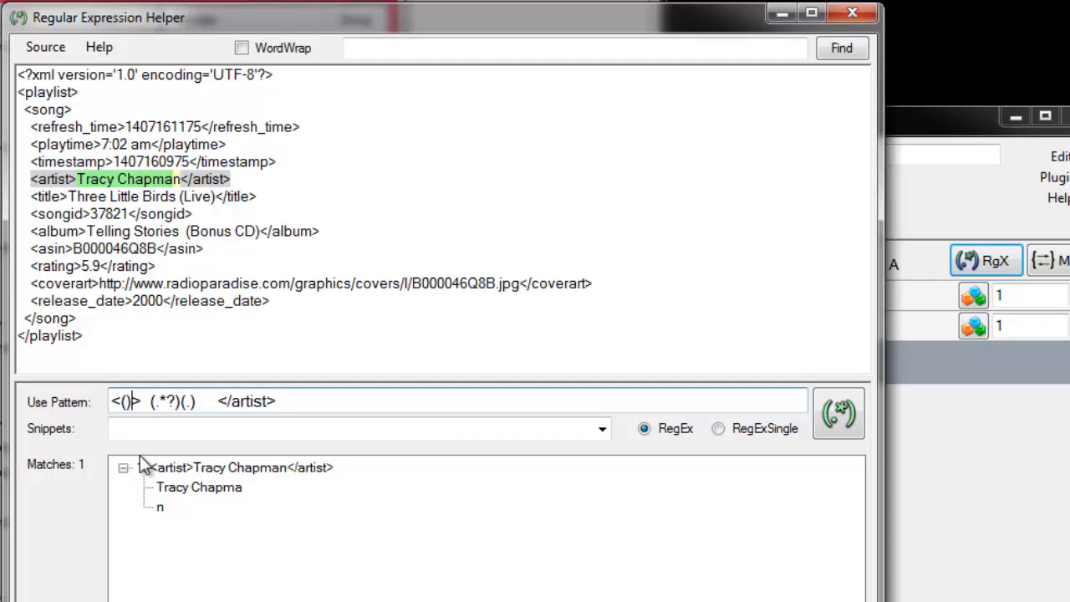
key(Left)
text(.*?)
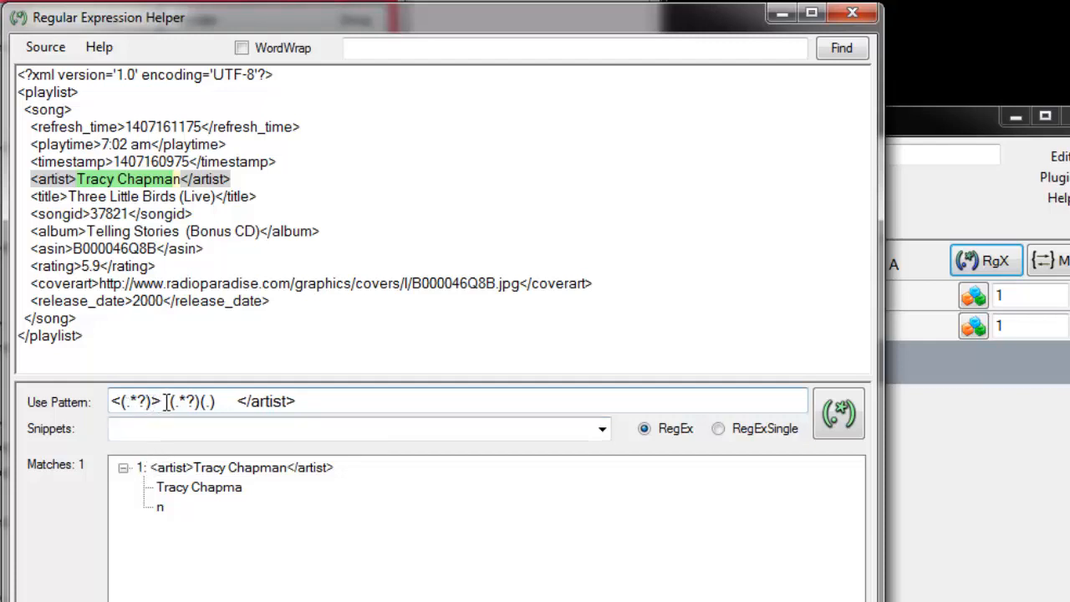
Step: Remove the single-character capture group (.) from the pattern
drag(170, 402, 217, 402)
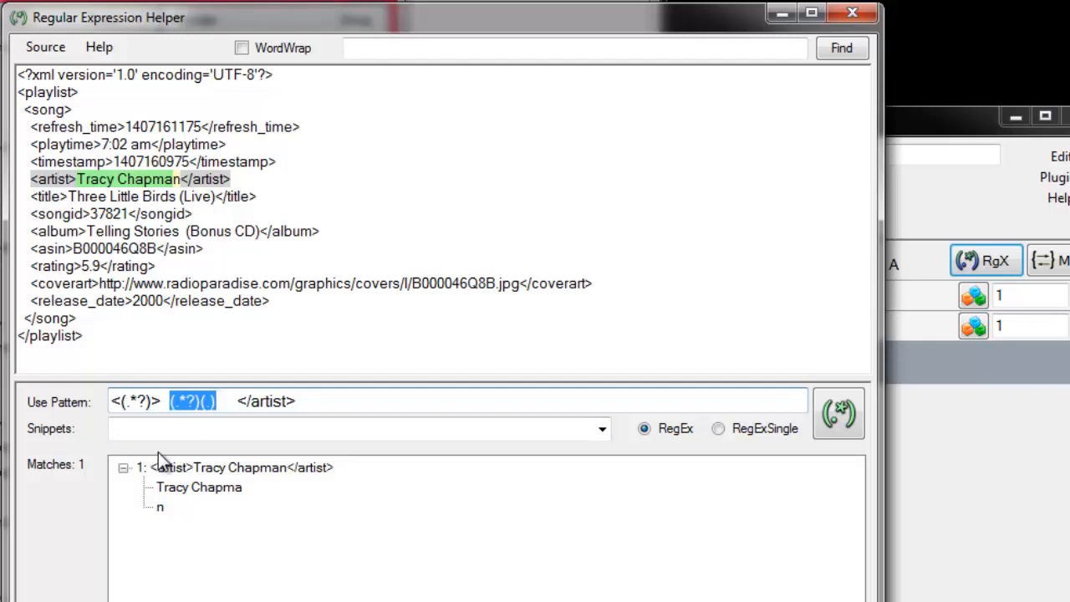
click(227, 402)
drag(203, 402, 223, 402)
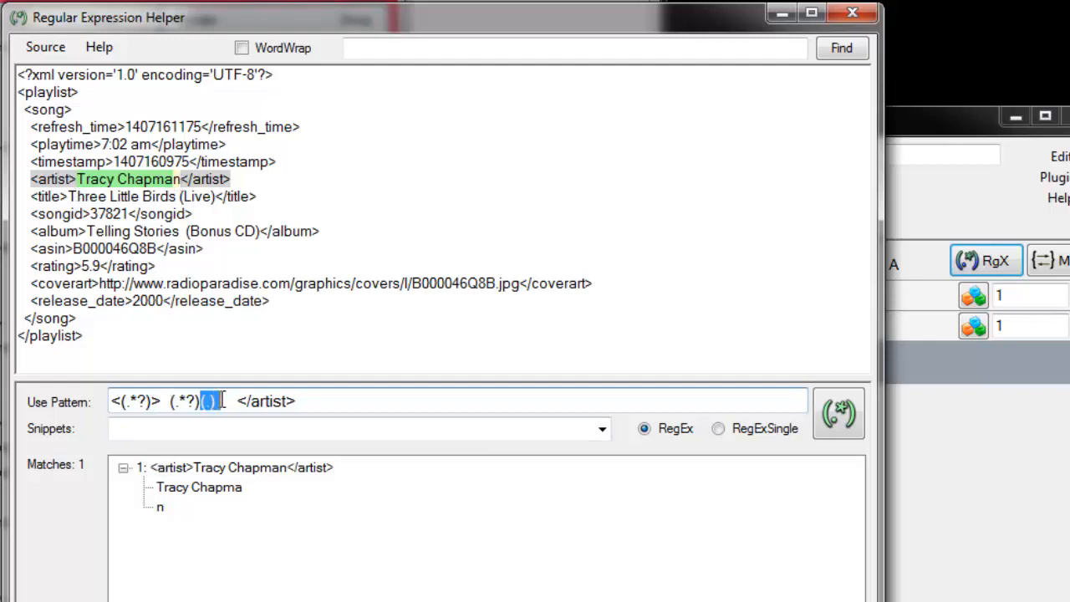
key(BackSpace)
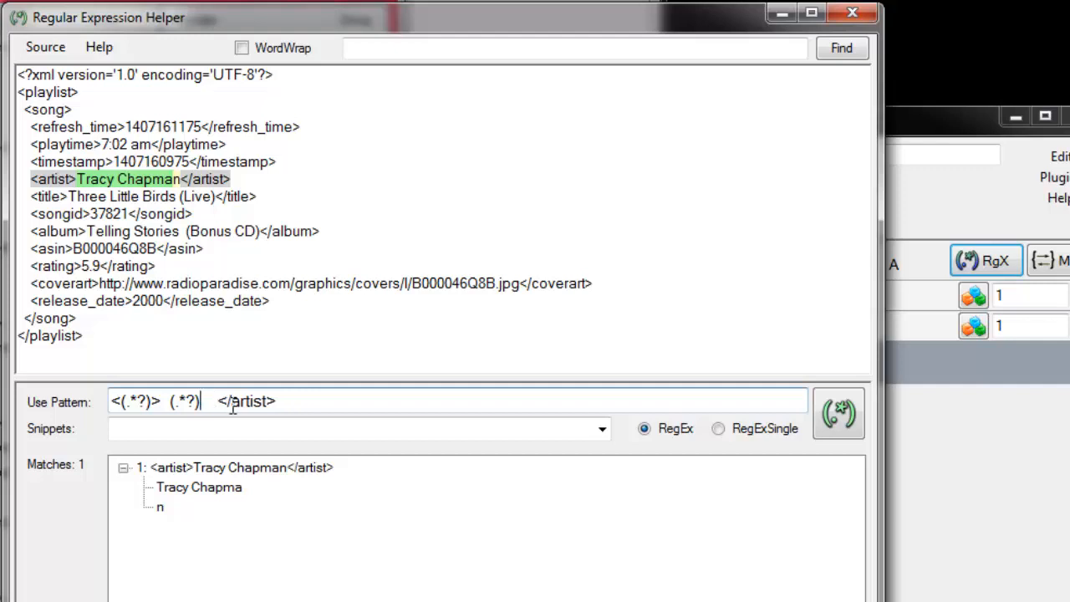
Step: Delete artist> from the closing tag so the pattern ends in </, and process it against the XML source
drag(231, 401, 351, 398)
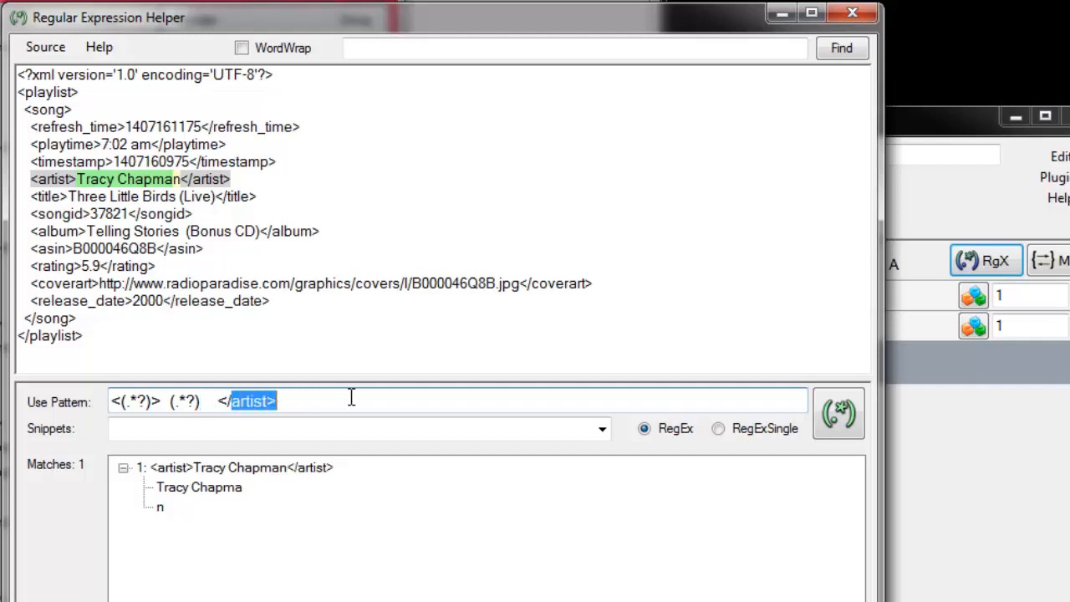
key(BackSpace)
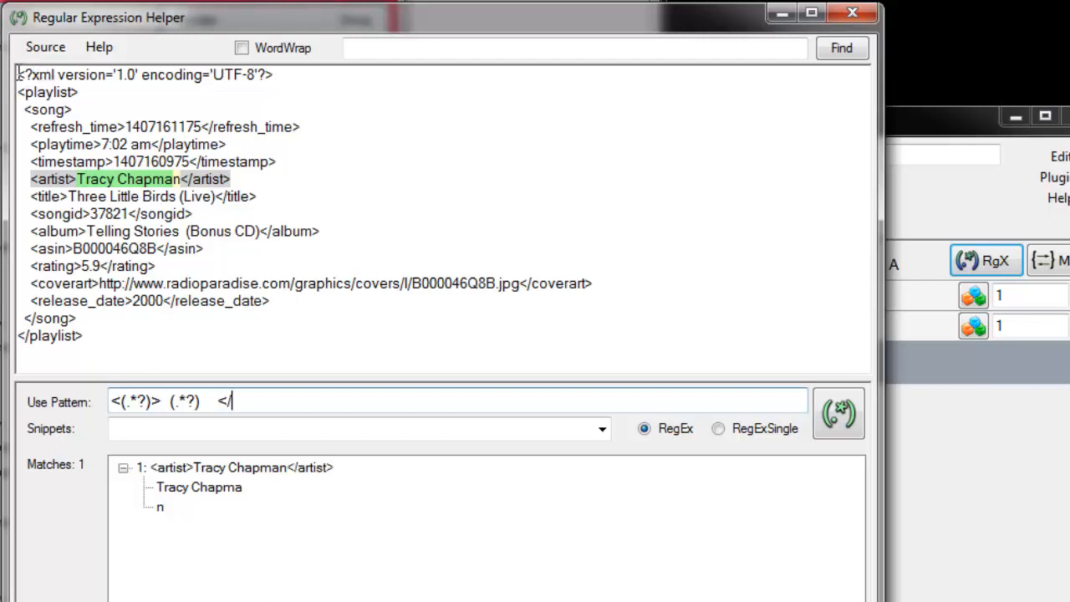
drag(17, 75, 278, 72)
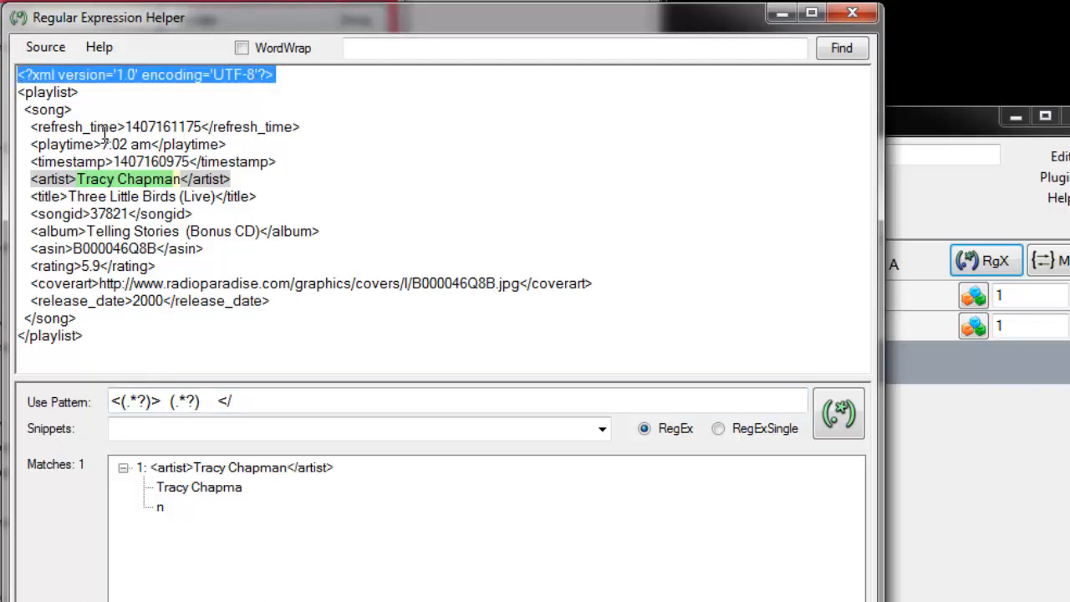
click(843, 418)
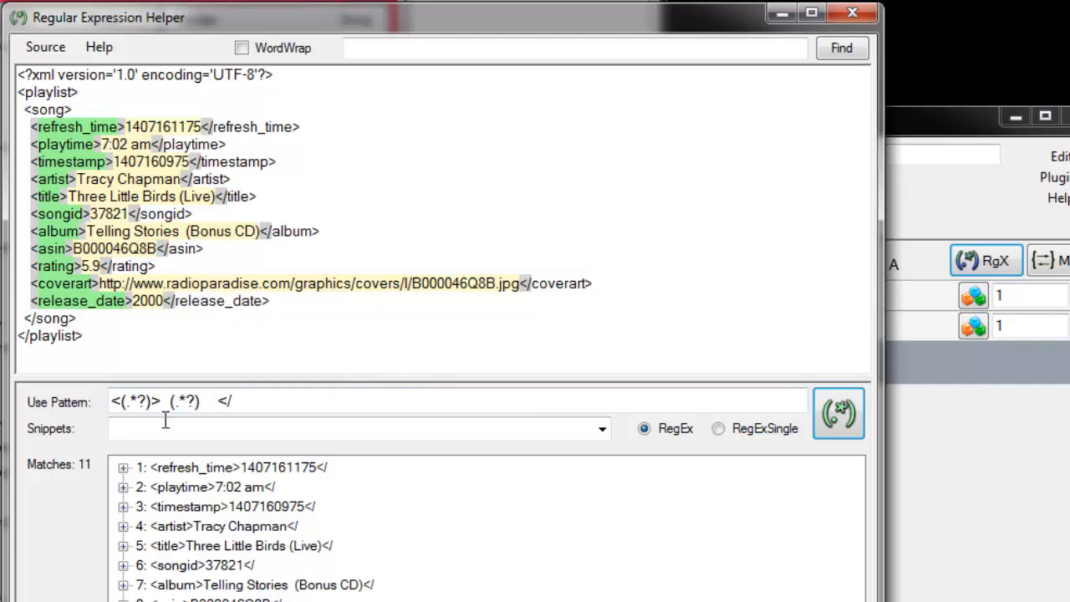
Step: Expand the refresh_time and playtime matches and locate their captured tag names and values in the XML source
drag(121, 401, 151, 401)
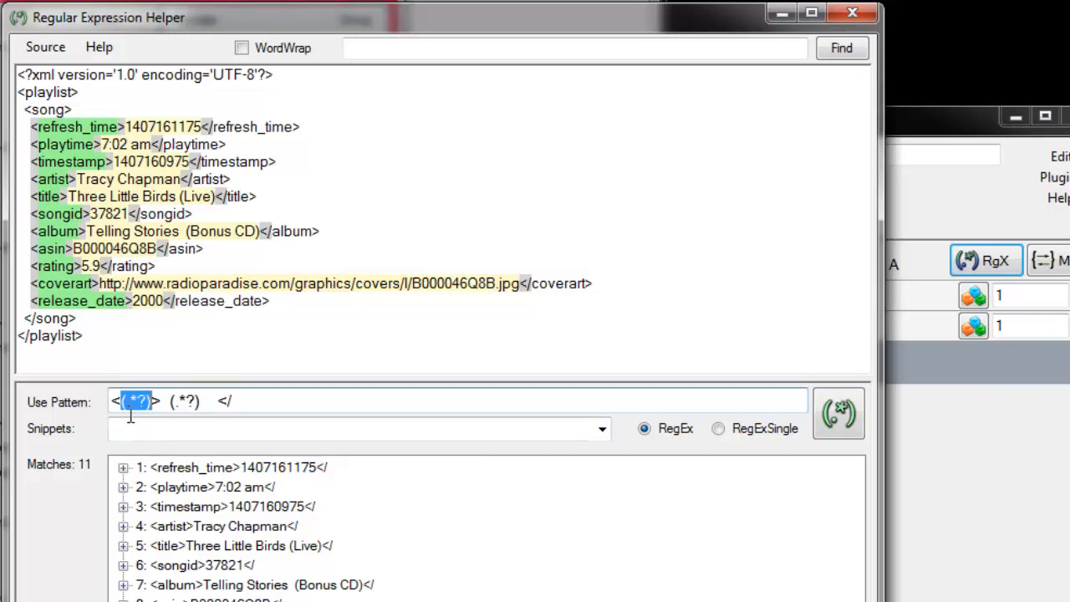
click(123, 467)
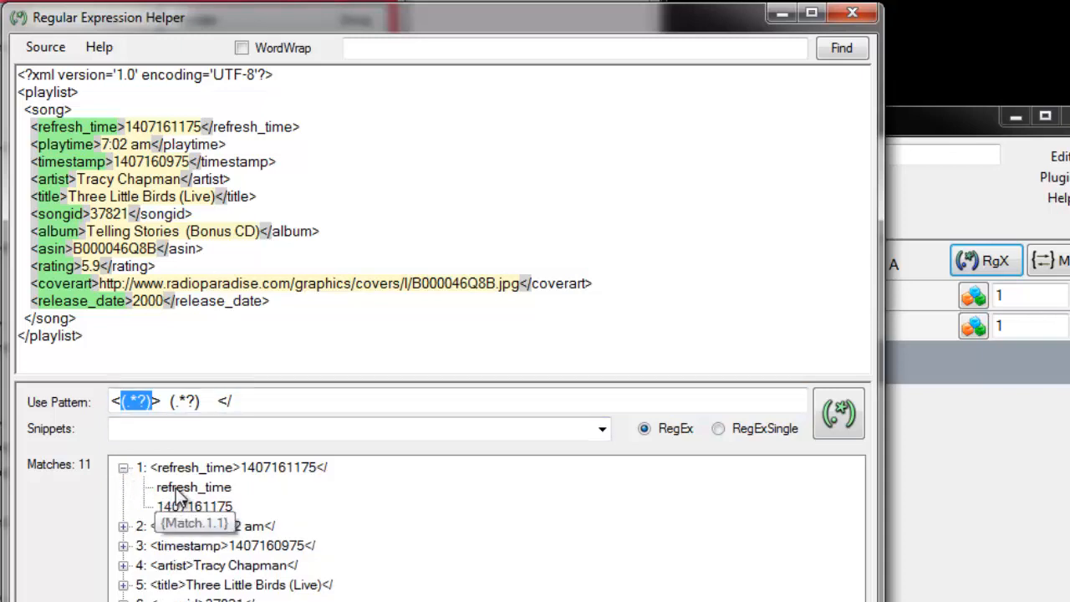
click(123, 526)
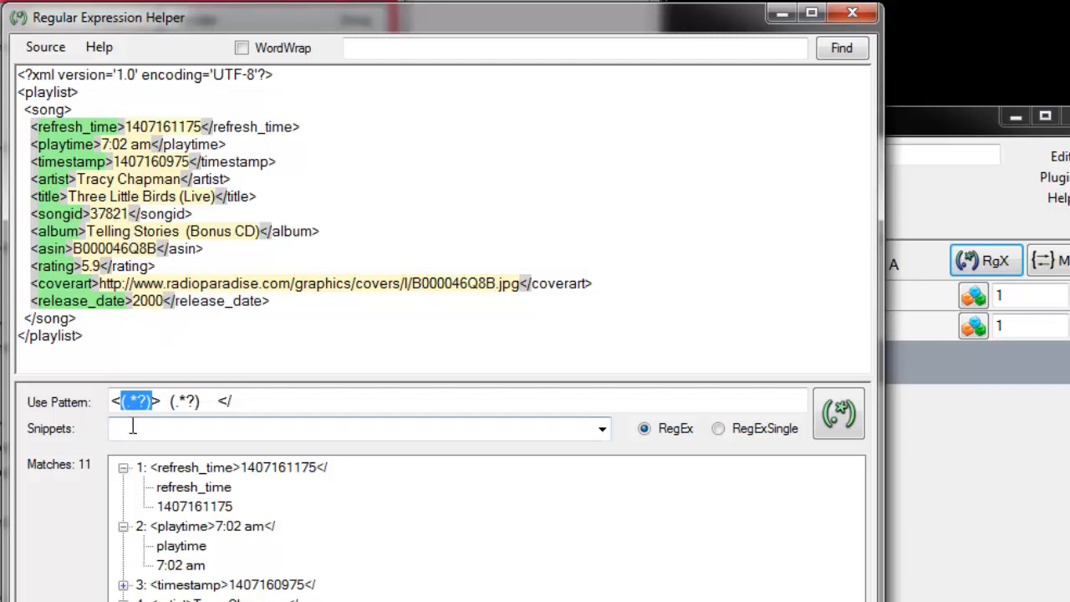
click(188, 555)
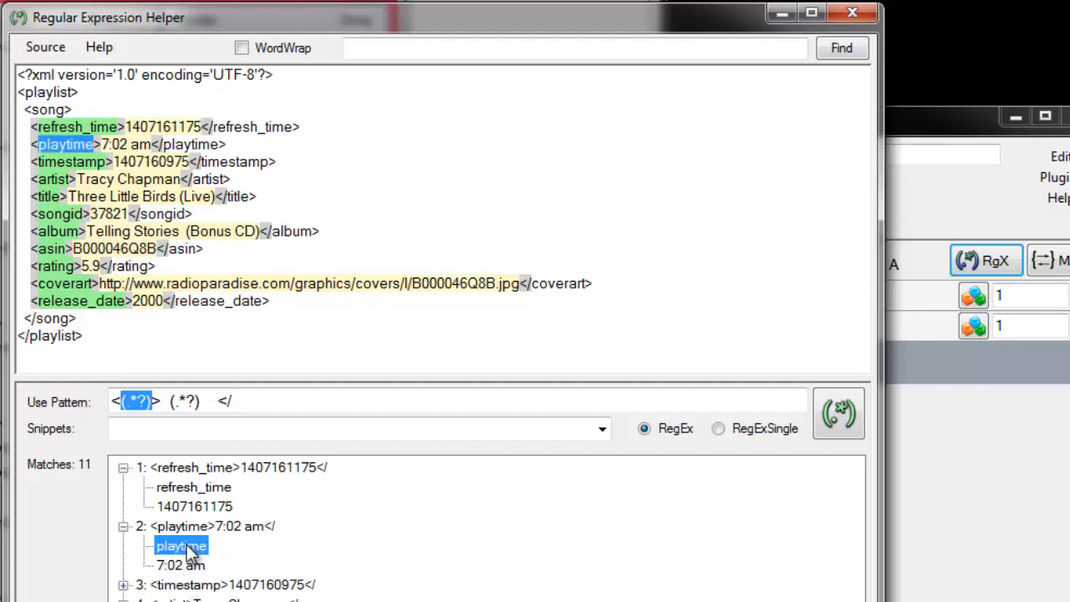
click(180, 564)
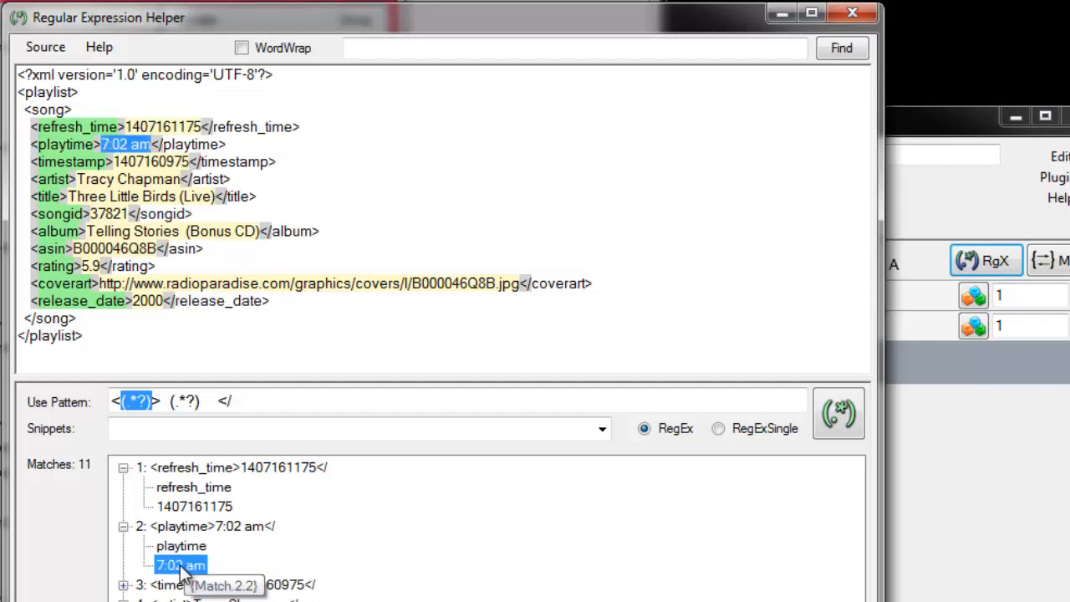
click(187, 489)
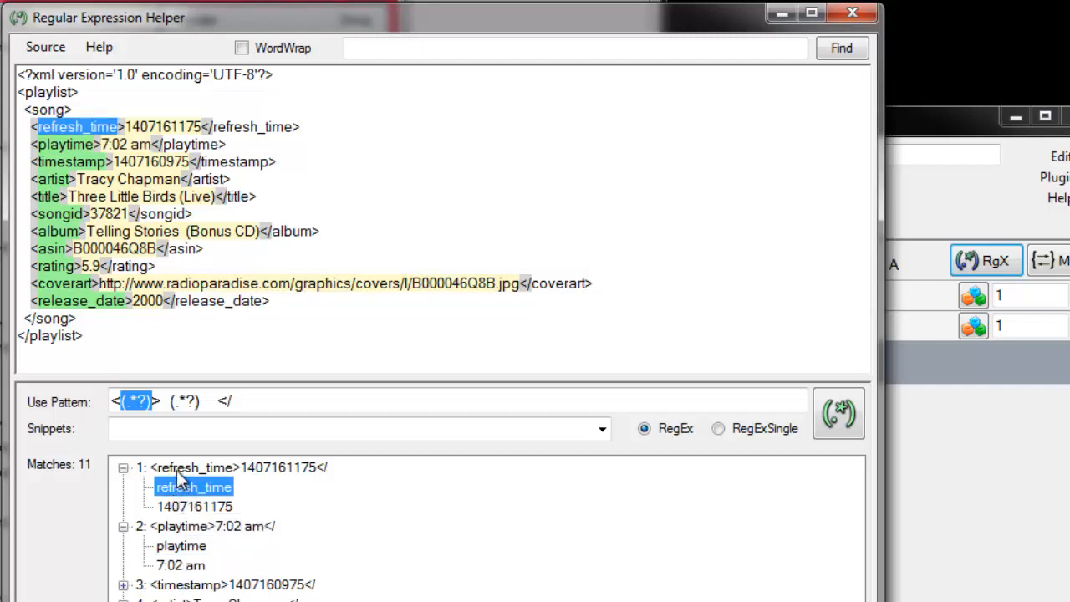
click(177, 468)
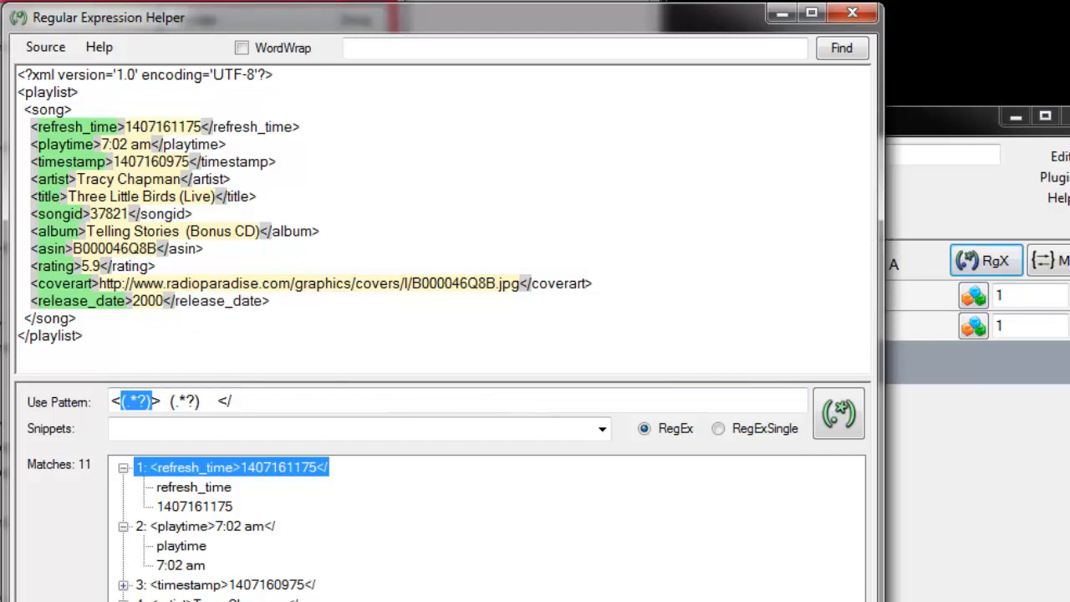
Step: Shrink the Regular Expression Helper window and select the release_date match at the end of the results
drag(835, 601, 593, 410)
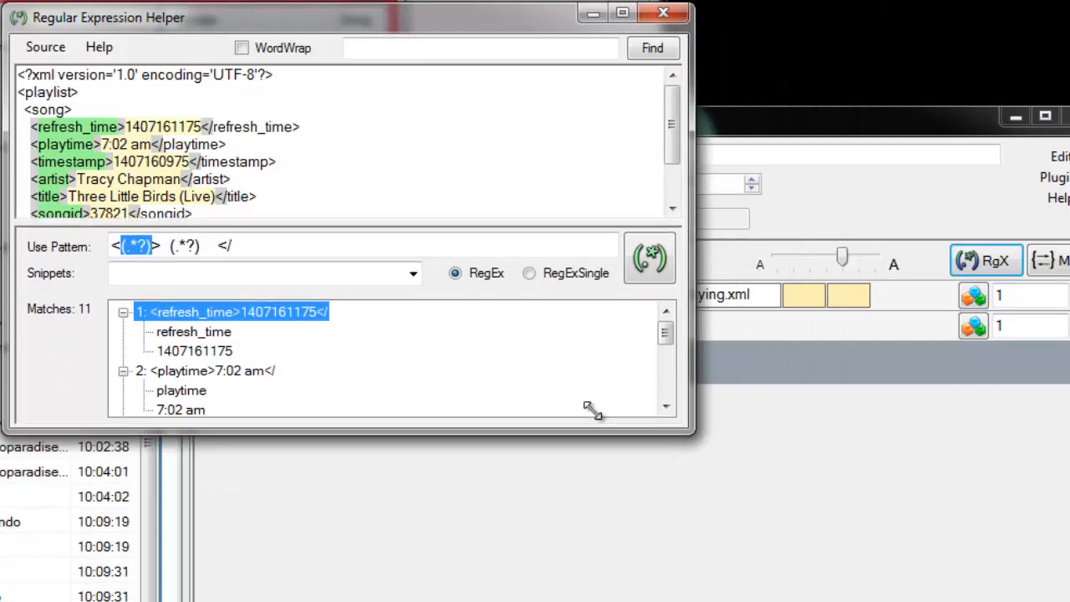
drag(666, 339, 672, 422)
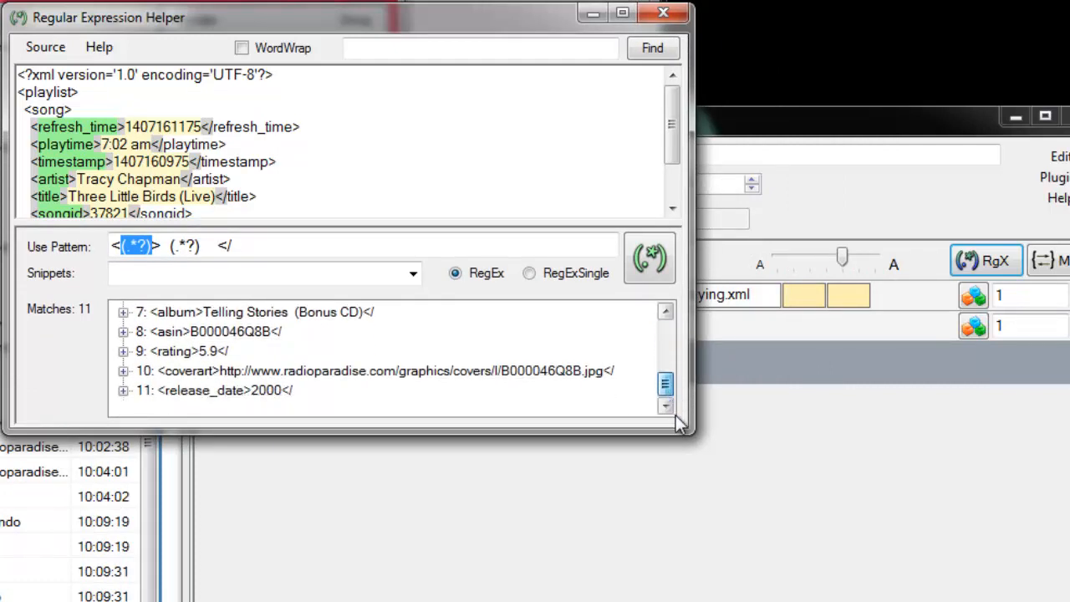
click(191, 393)
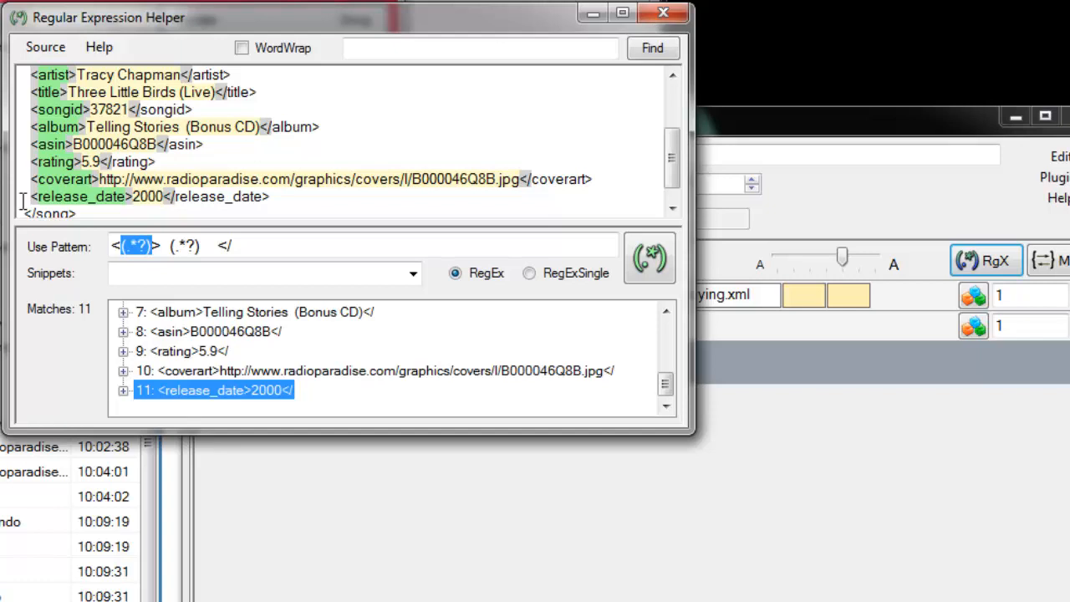
Step: Compare the whole pattern with the tag name and value of the release_date line in the XML source
click(269, 245)
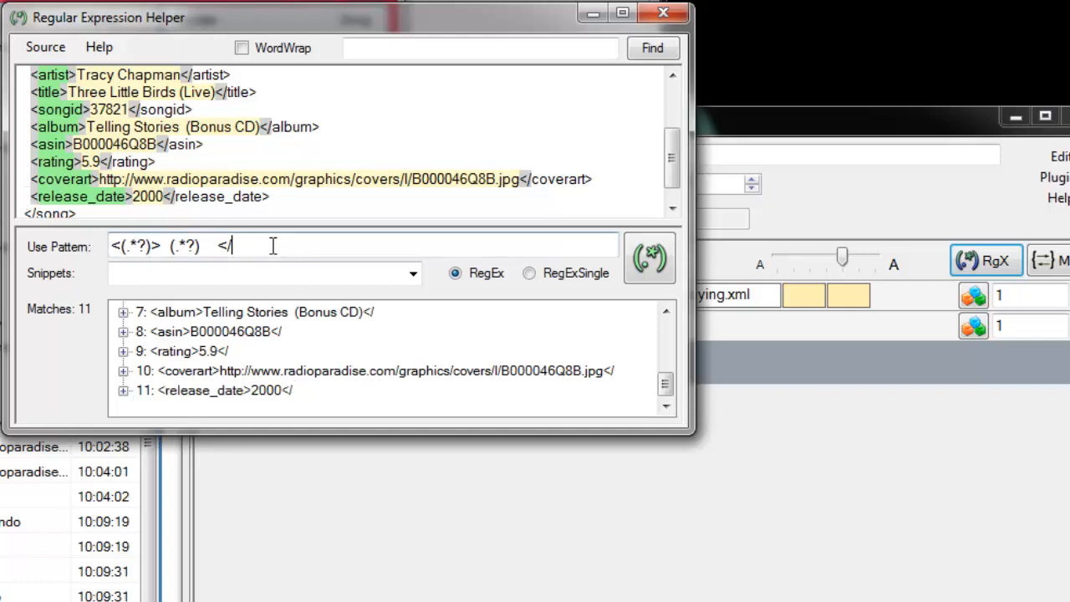
drag(270, 245, 14, 247)
drag(31, 195, 36, 204)
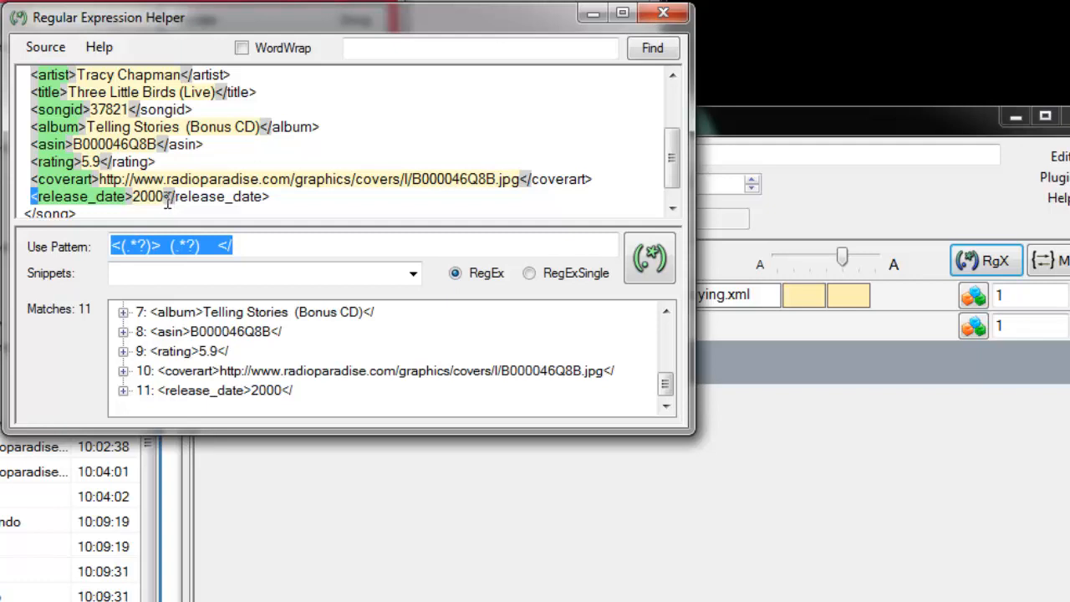
click(55, 198)
drag(39, 201, 139, 197)
drag(39, 202, 166, 196)
click(143, 197)
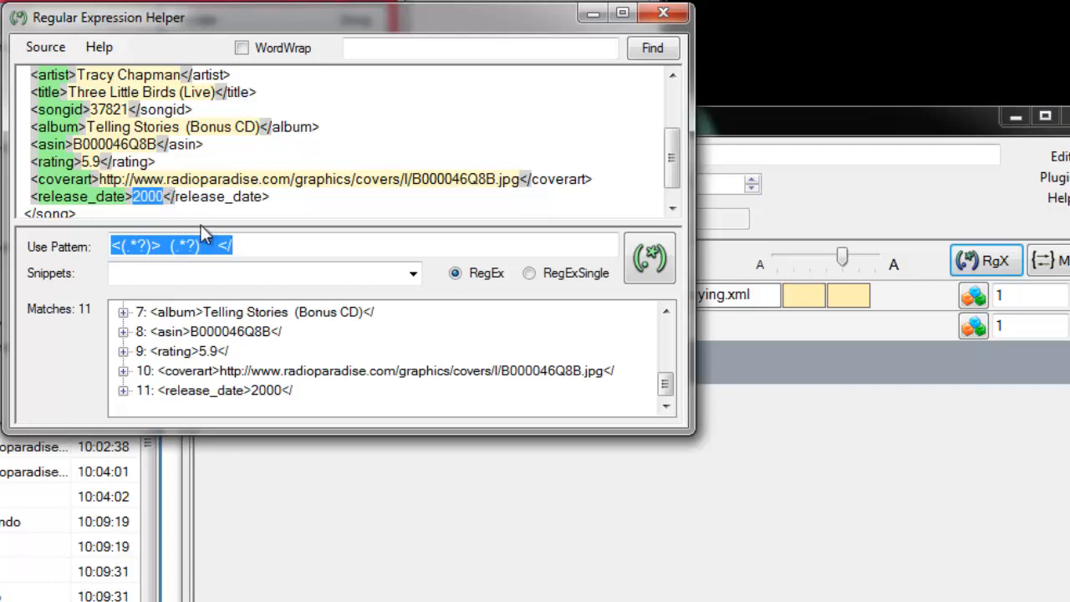
Step: Replace the </ at the end of the pattern with the full </release_date> closing tag copied from the XML source
click(244, 245)
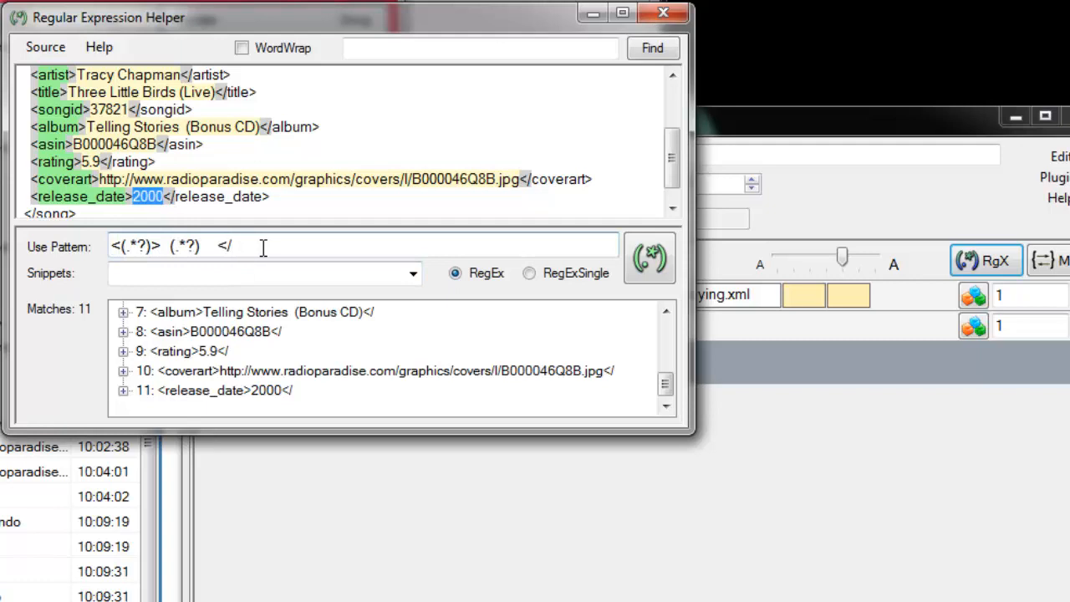
drag(270, 198, 166, 198)
key(ctrl+c)
click(267, 244)
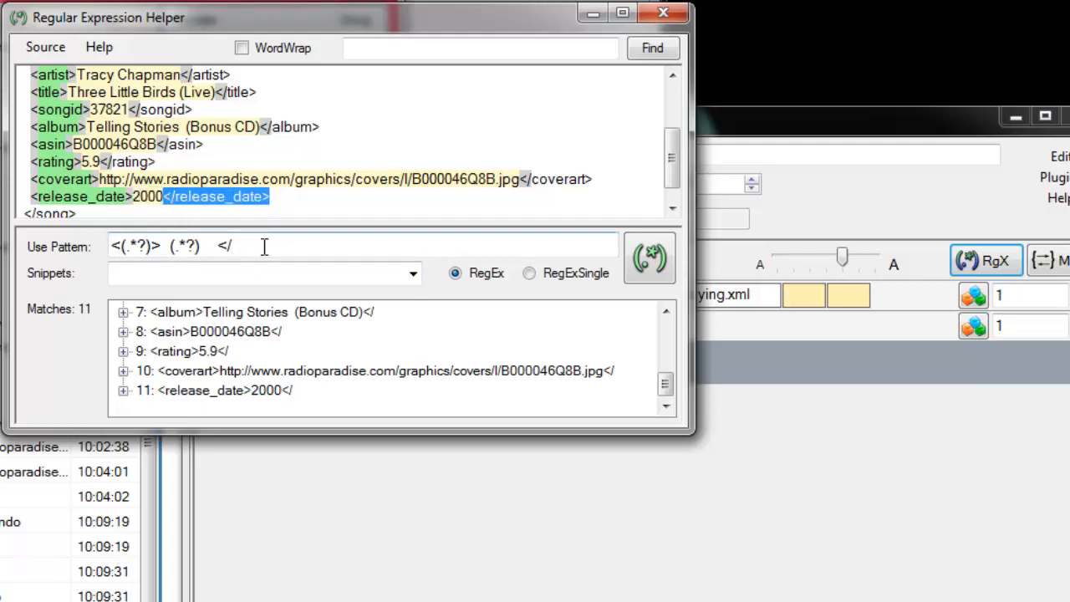
key(BackSpace)
key(BackSpace)
key(ctrl+v)
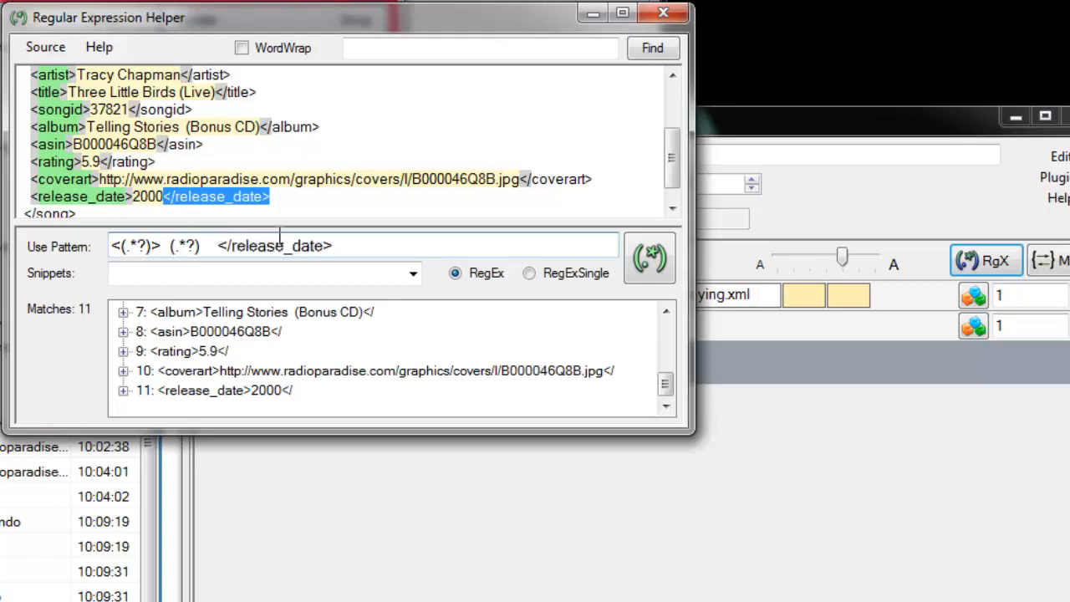
Step: Replace release_date in the pattern's closing tag with the capture group (.*?), and process the pattern
drag(232, 246, 323, 251)
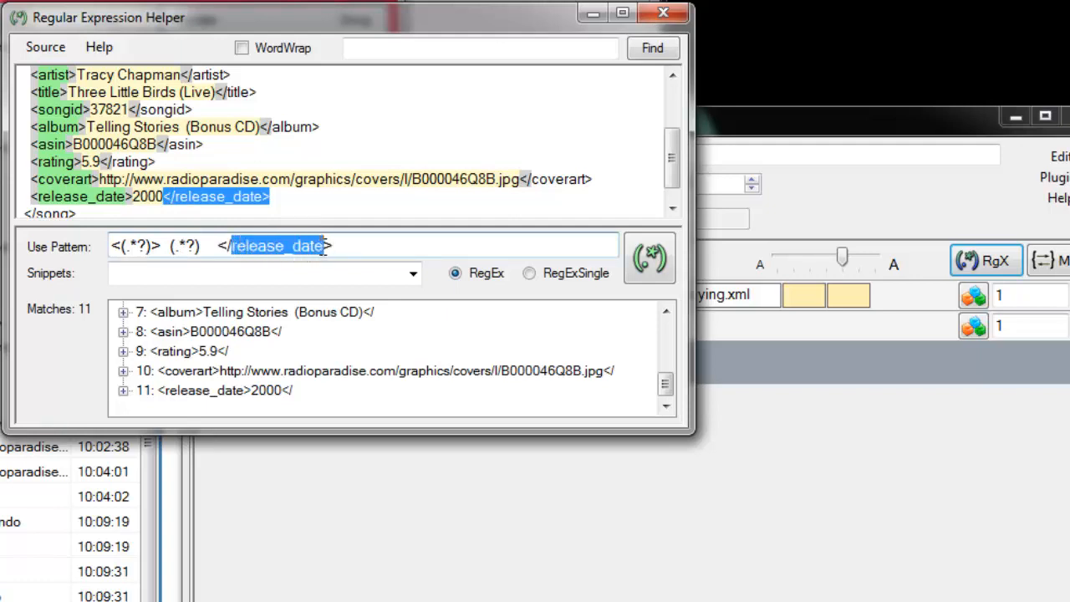
text(())
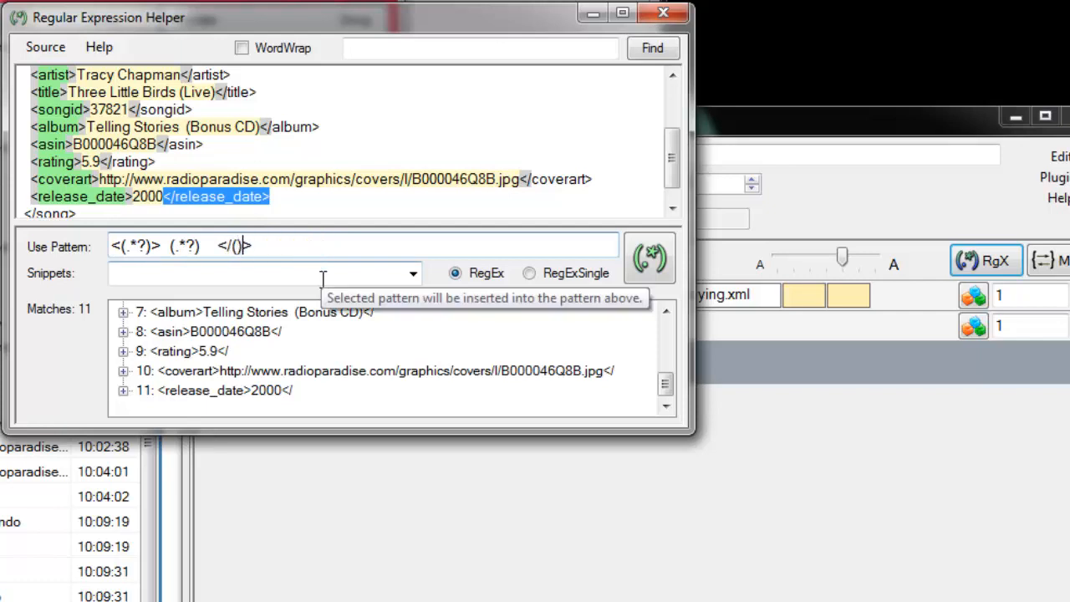
text(.*?)
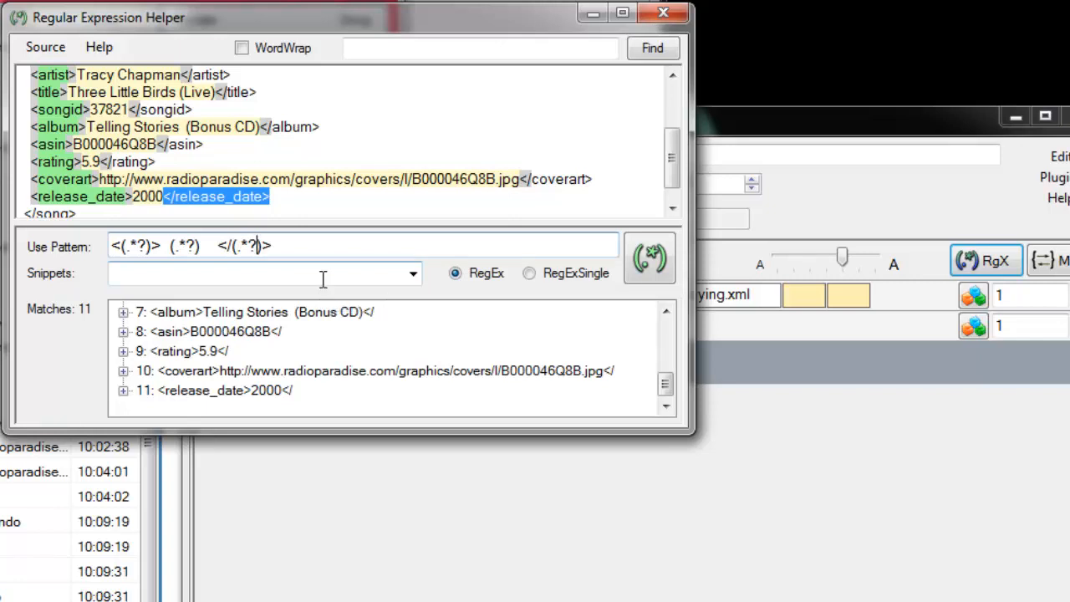
key(Return)
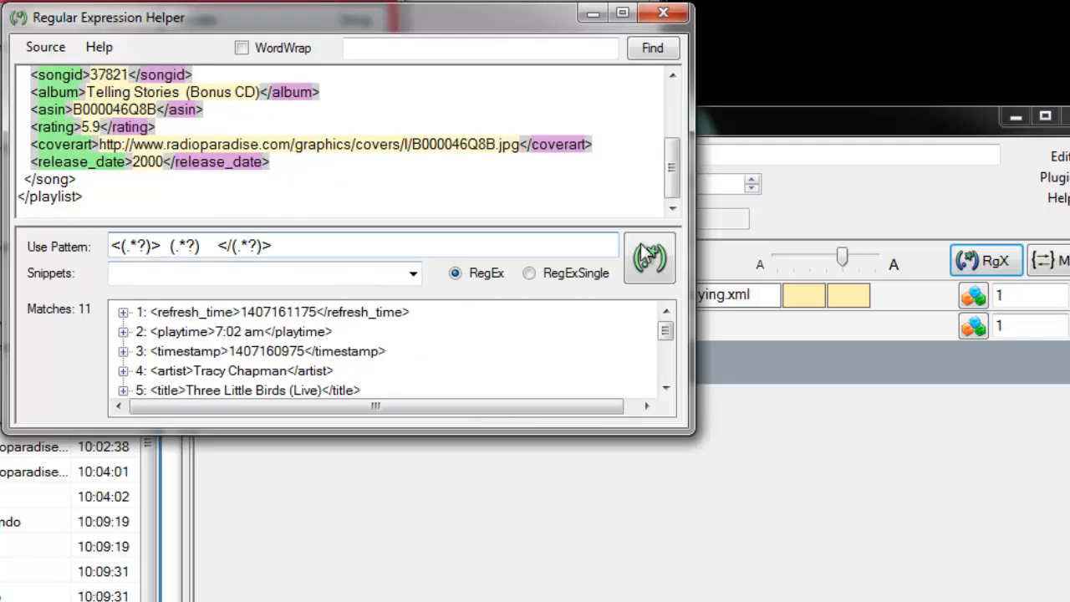
Step: Make the helper window taller, return to the start of the XML source, and expand the refresh_time match's captured parts
drag(317, 428, 297, 600)
click(671, 96)
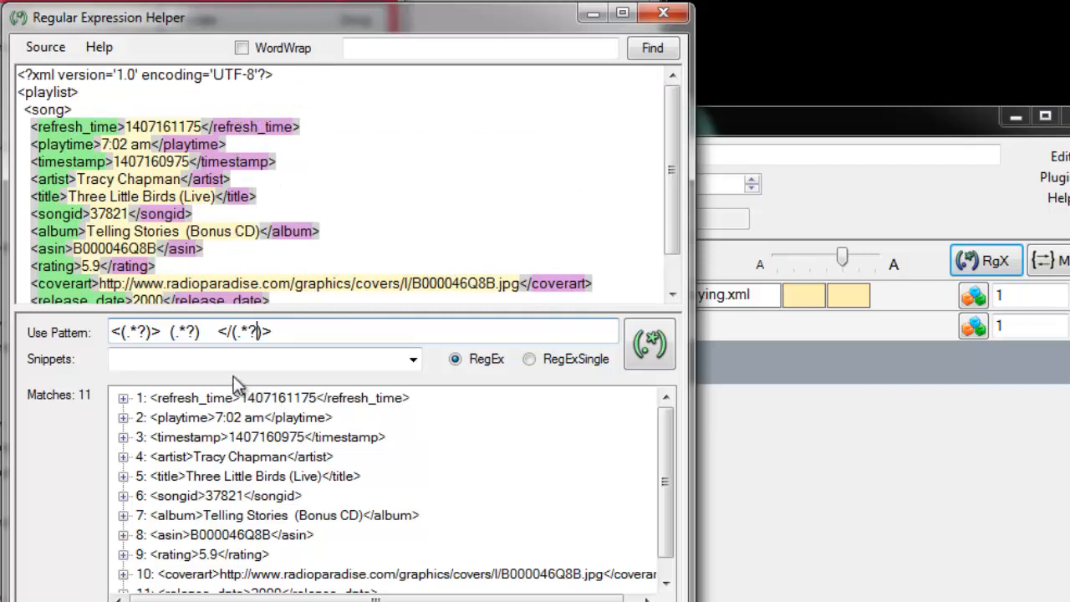
click(124, 398)
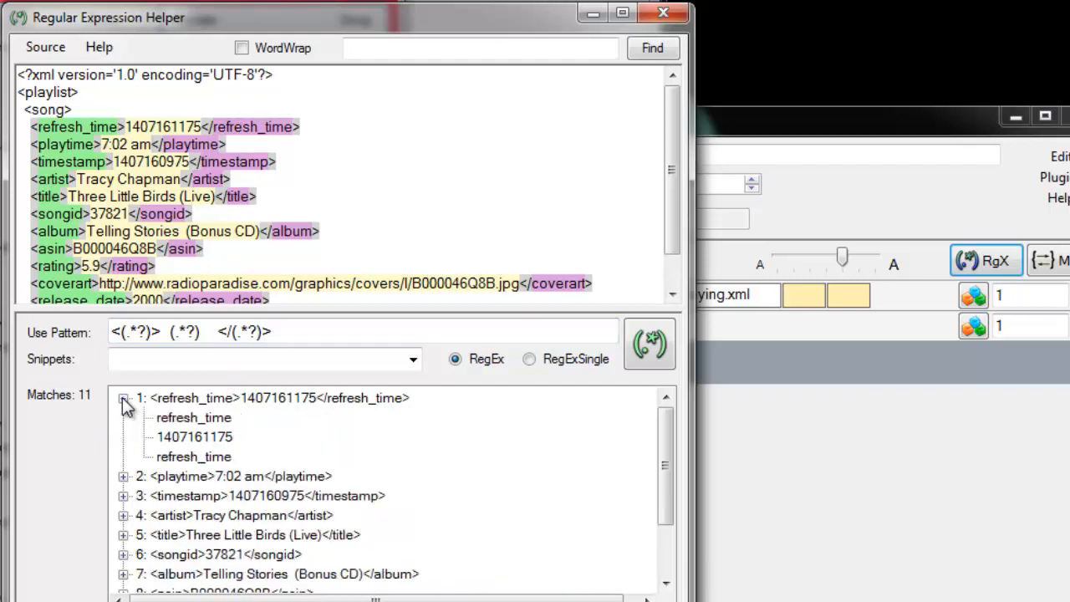
Step: Compare the refresh_time match's three captured parts with the first capture group in the pattern and the matching XML source line
click(179, 422)
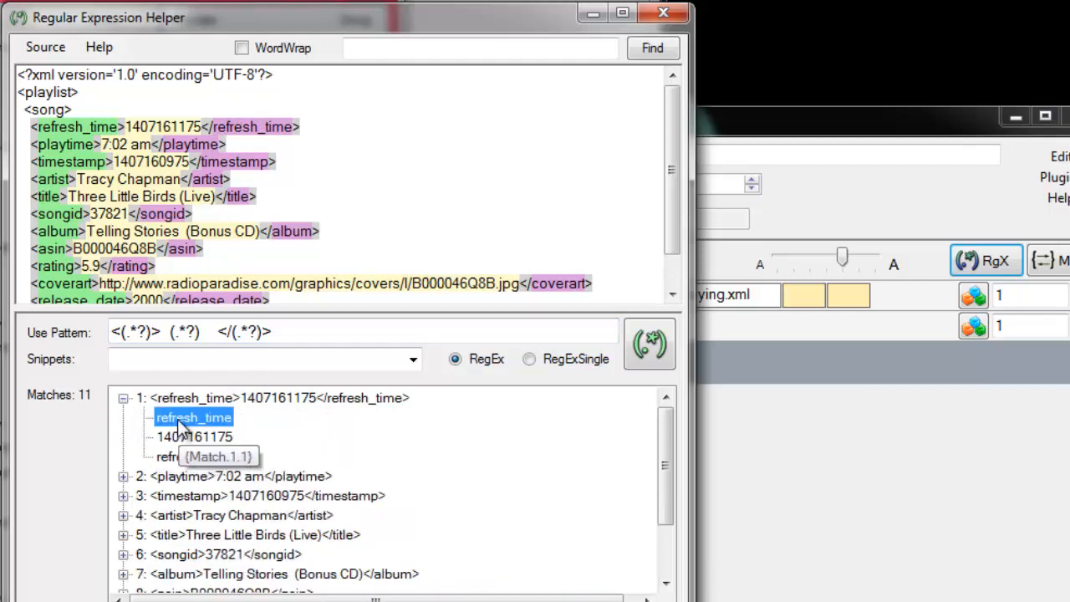
drag(121, 331, 154, 333)
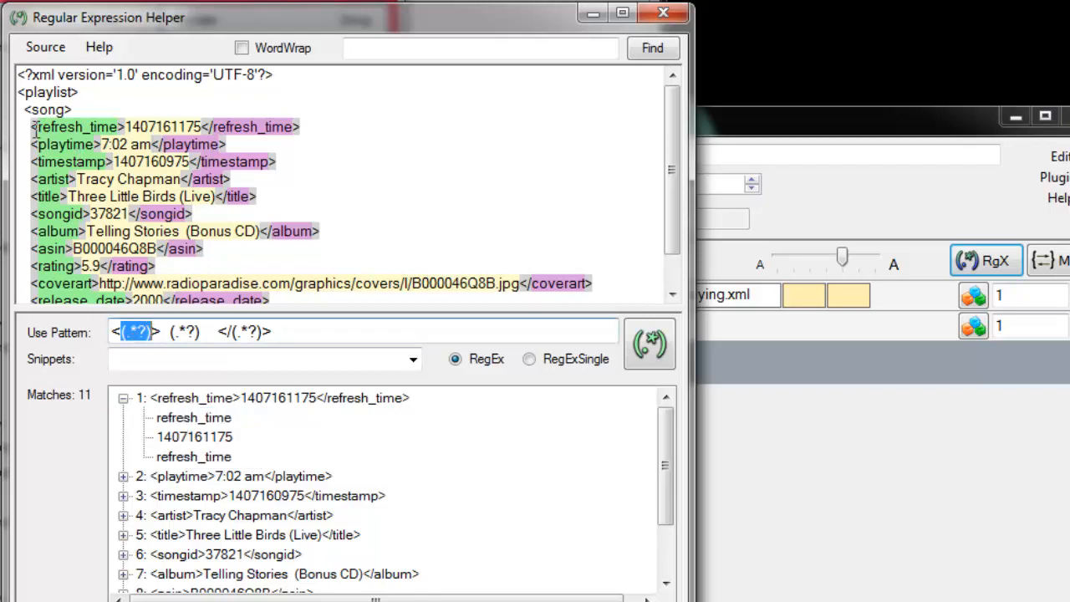
click(197, 436)
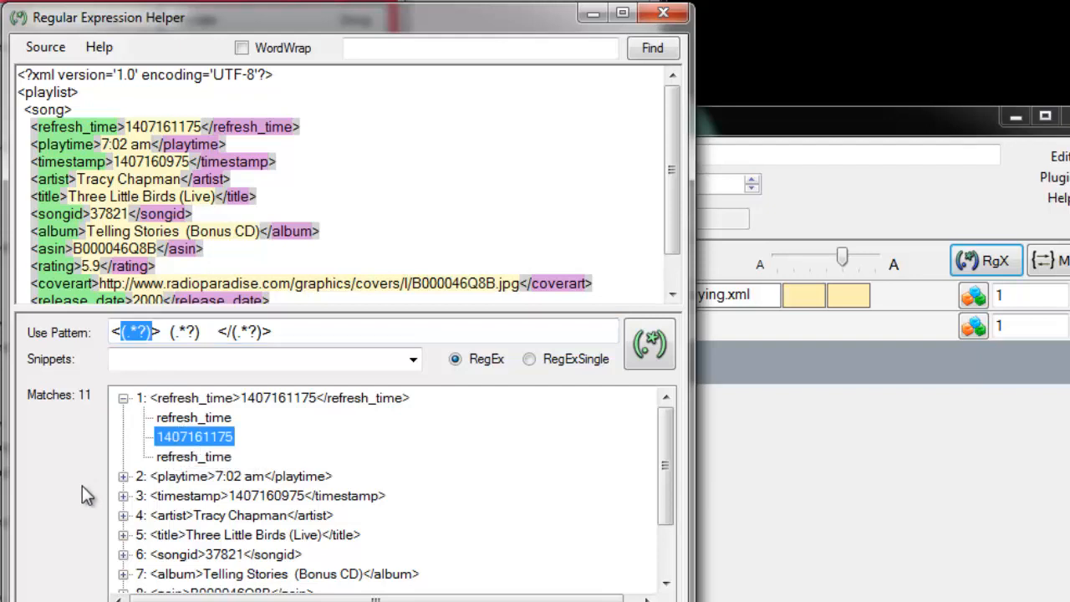
click(188, 458)
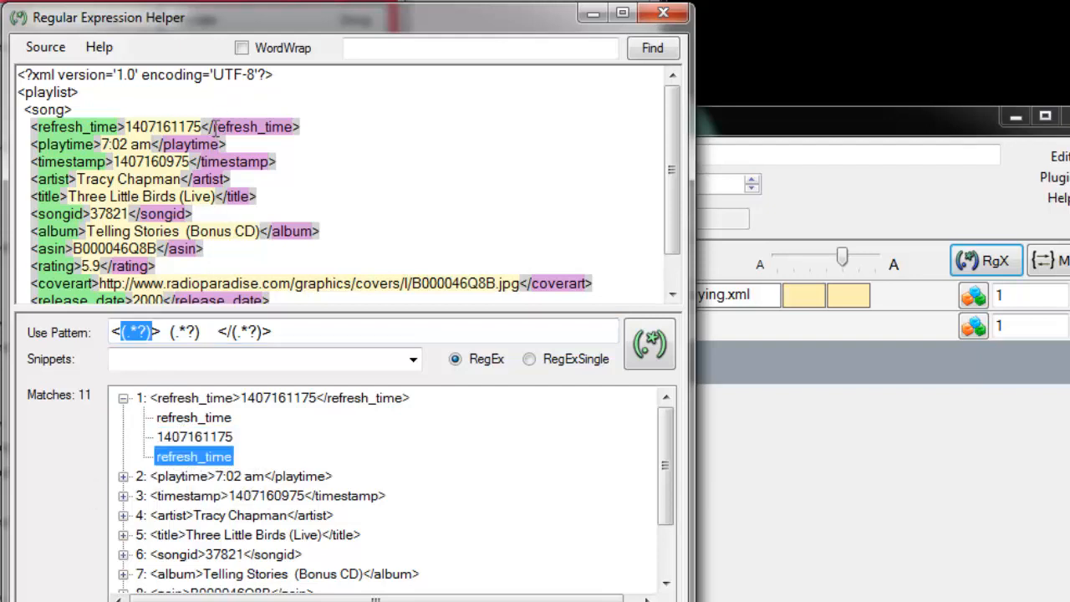
click(190, 418)
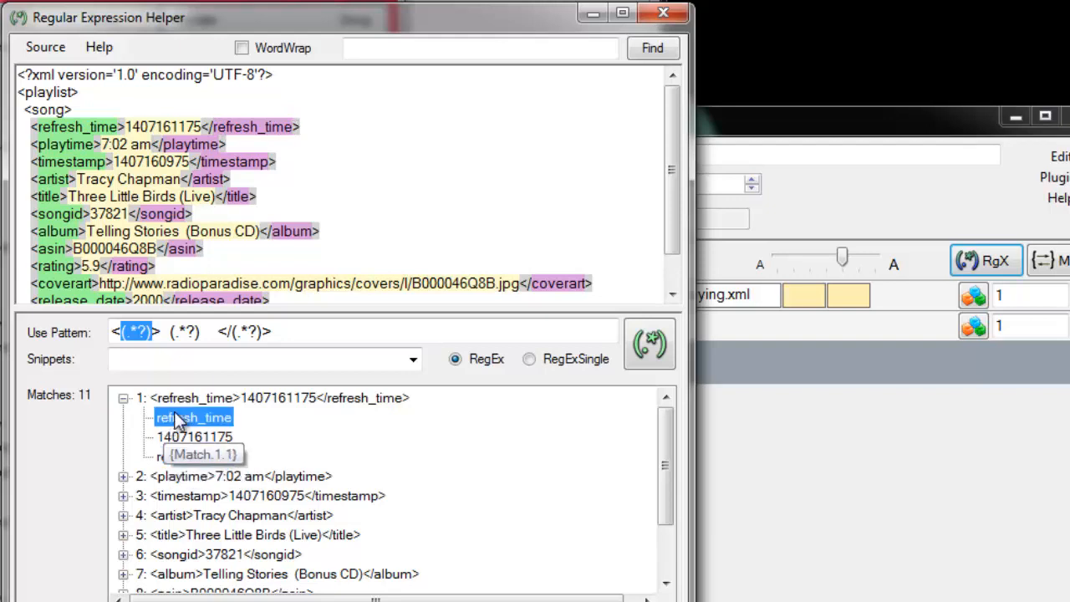
click(192, 459)
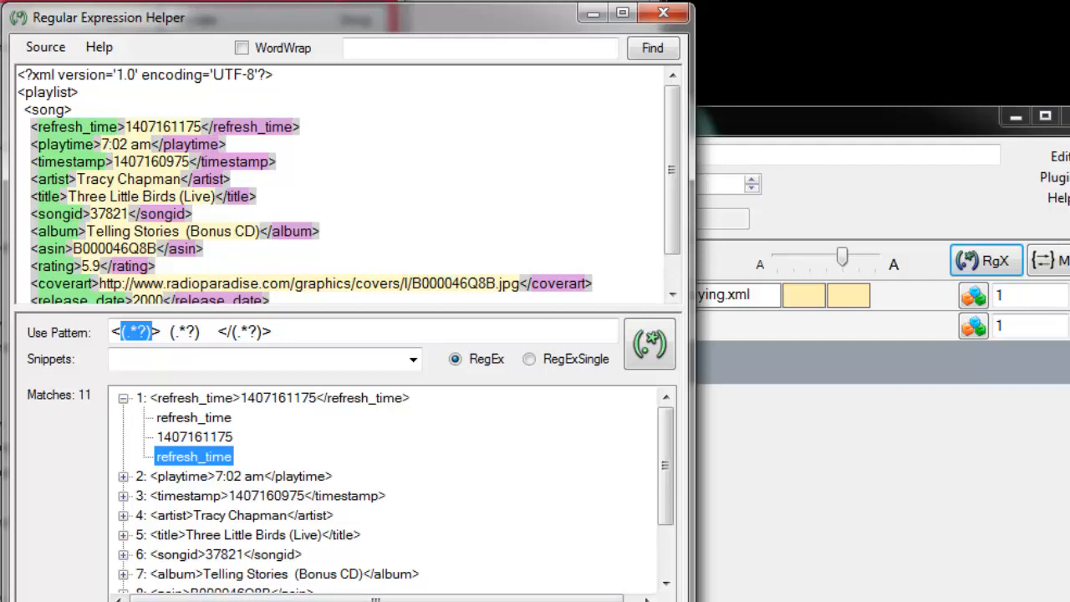
Step: Arrange the Regular Expression Helper beside the Logical Command Builder and bring the helper to the front
drag(184, 23, 648, 21)
drag(441, 127, 215, 156)
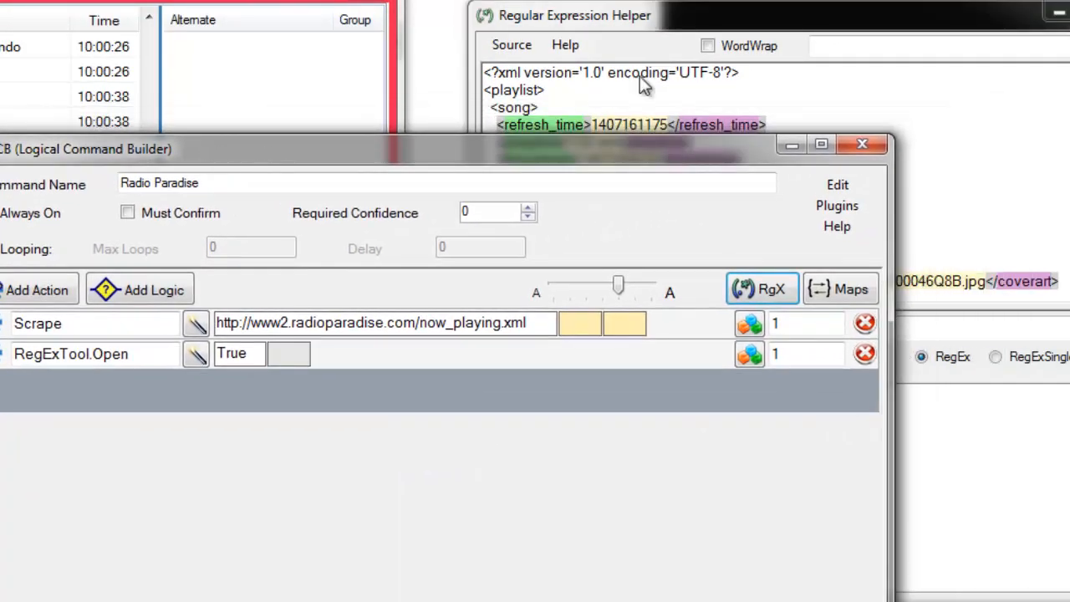
click(731, 24)
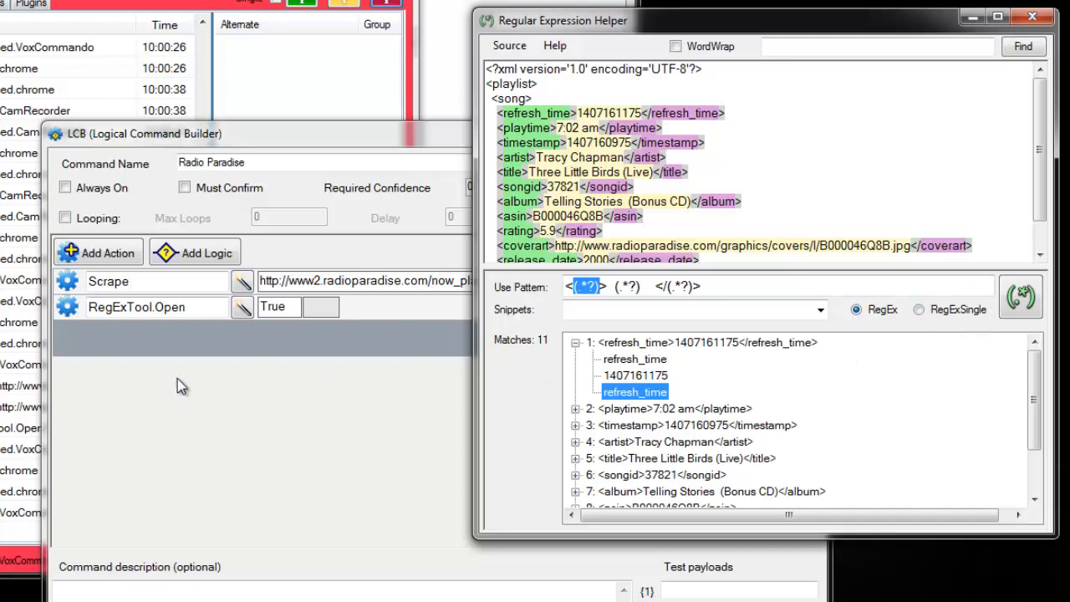
Step: Add a Results.RegEx action below RegExTool.Open in the Radio Paradise command
double_click(165, 333)
text(re)
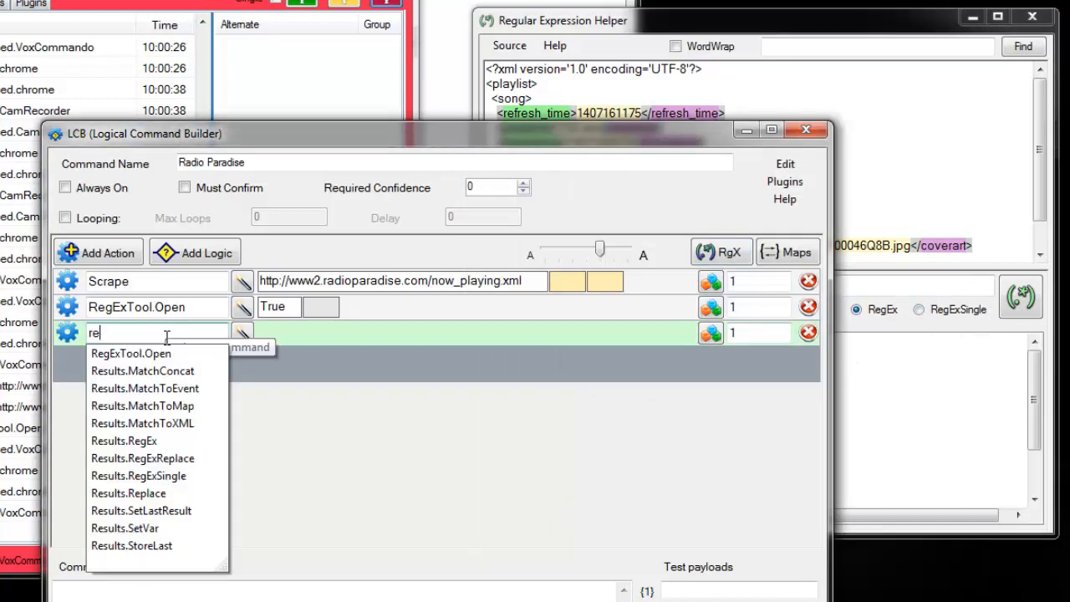
text(sults.re)
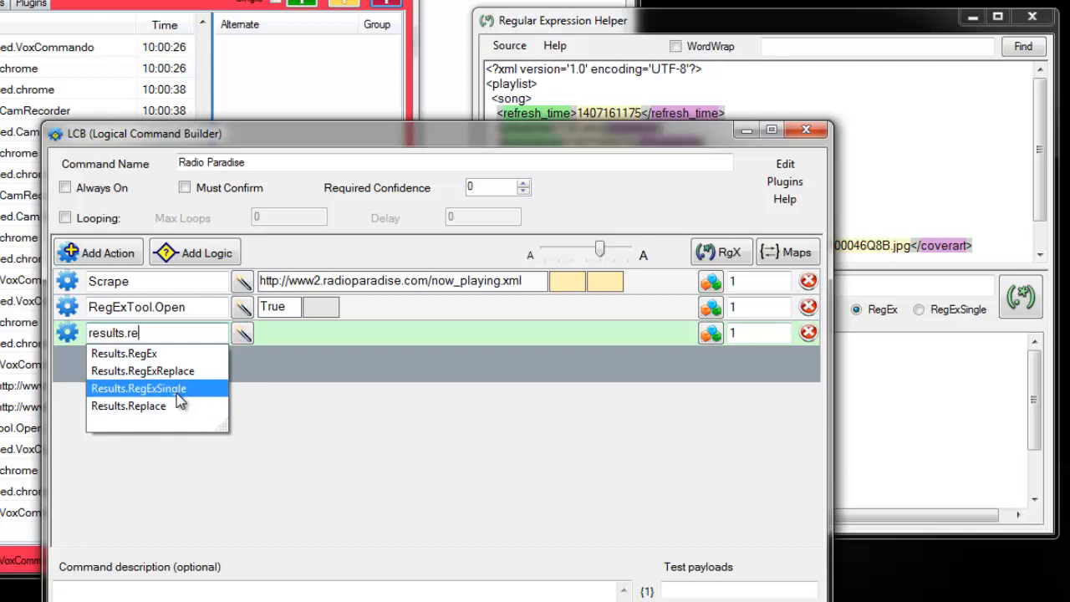
click(681, 26)
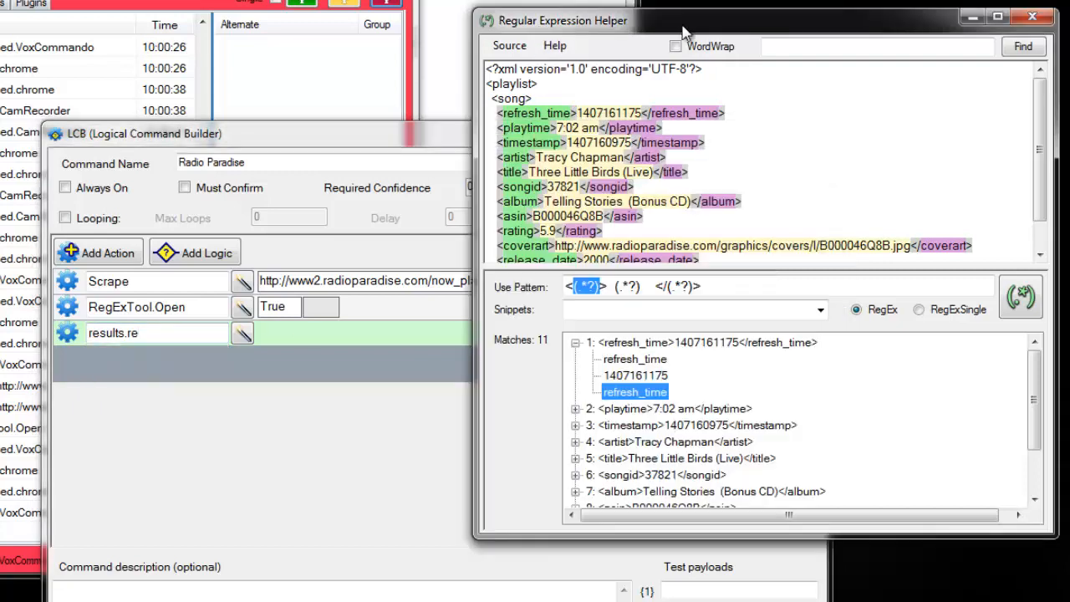
click(867, 316)
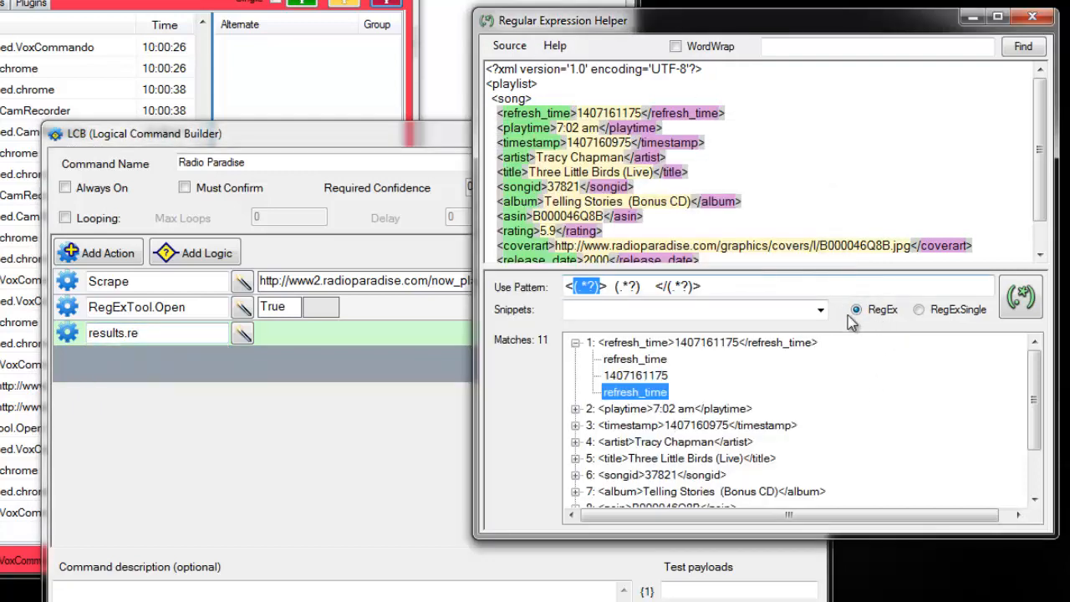
click(159, 331)
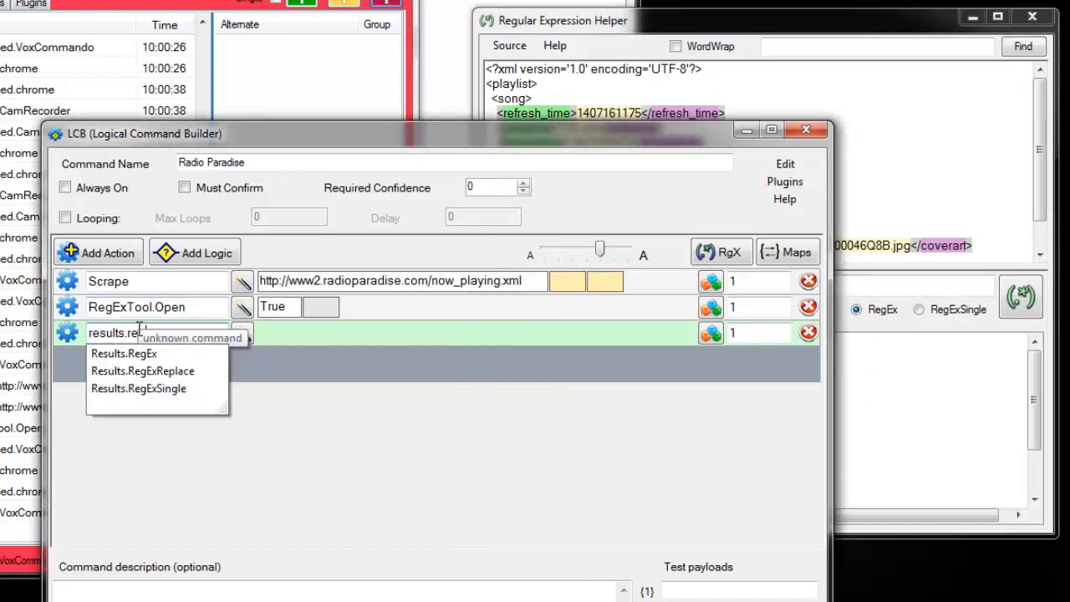
key(Down)
key(Return)
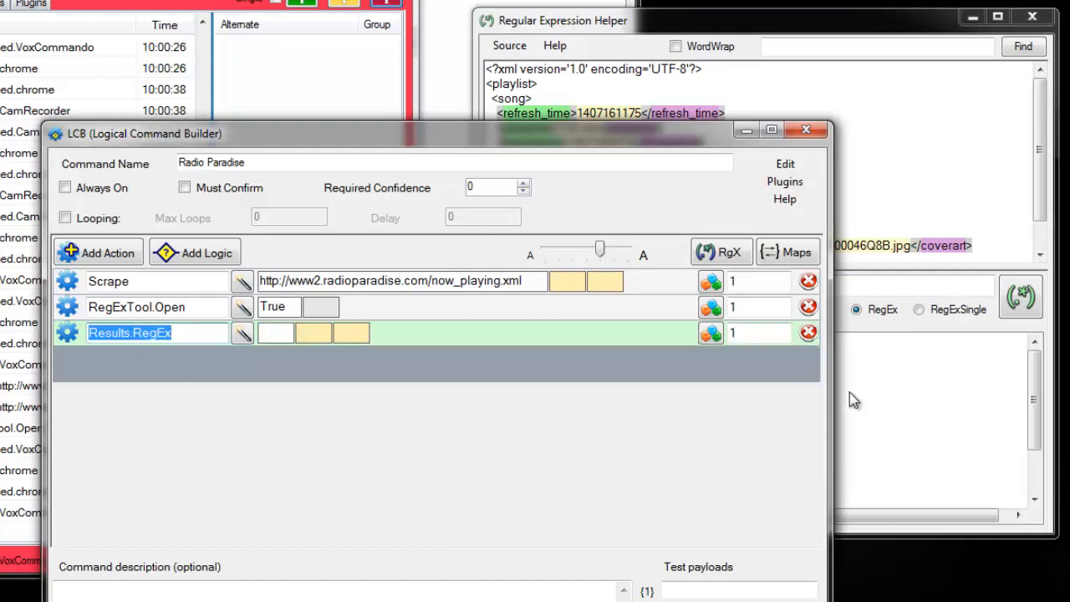
Step: Change the new Results.RegEx action to Results.RegExSingle
click(923, 323)
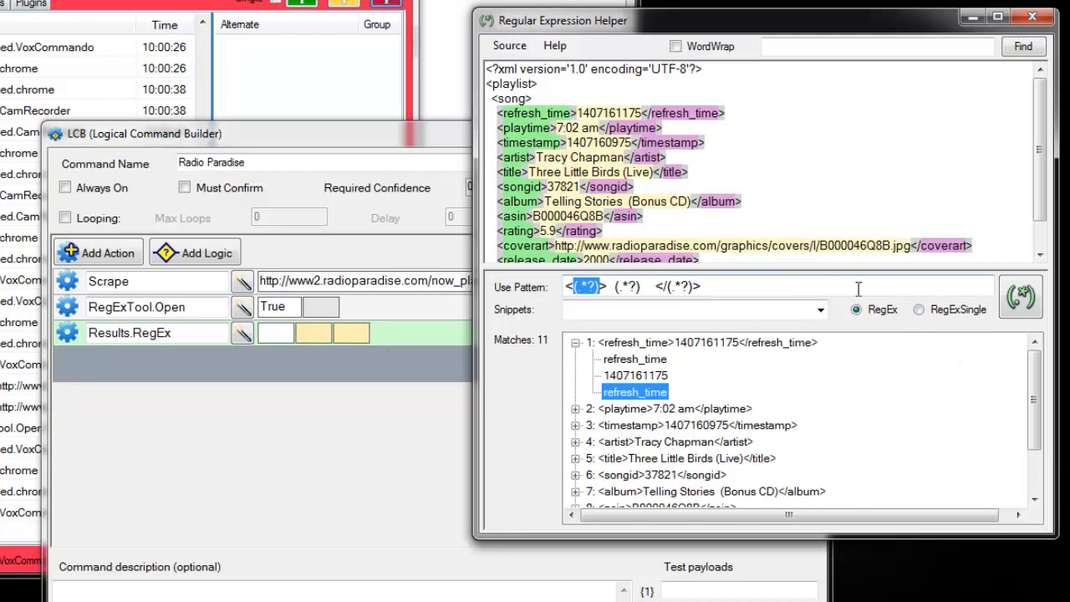
click(185, 339)
text(s)
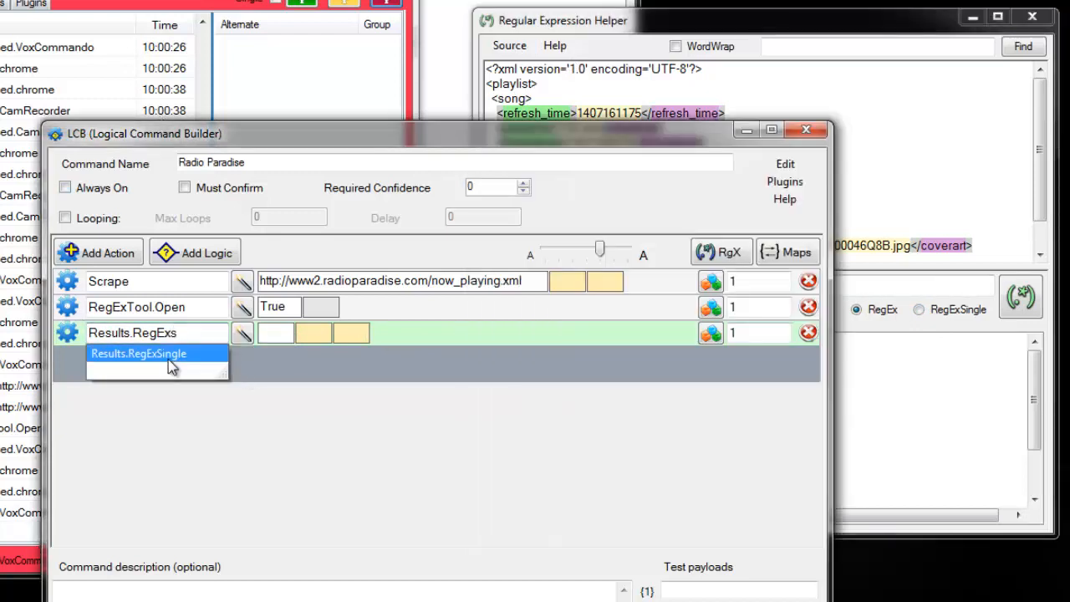
click(172, 354)
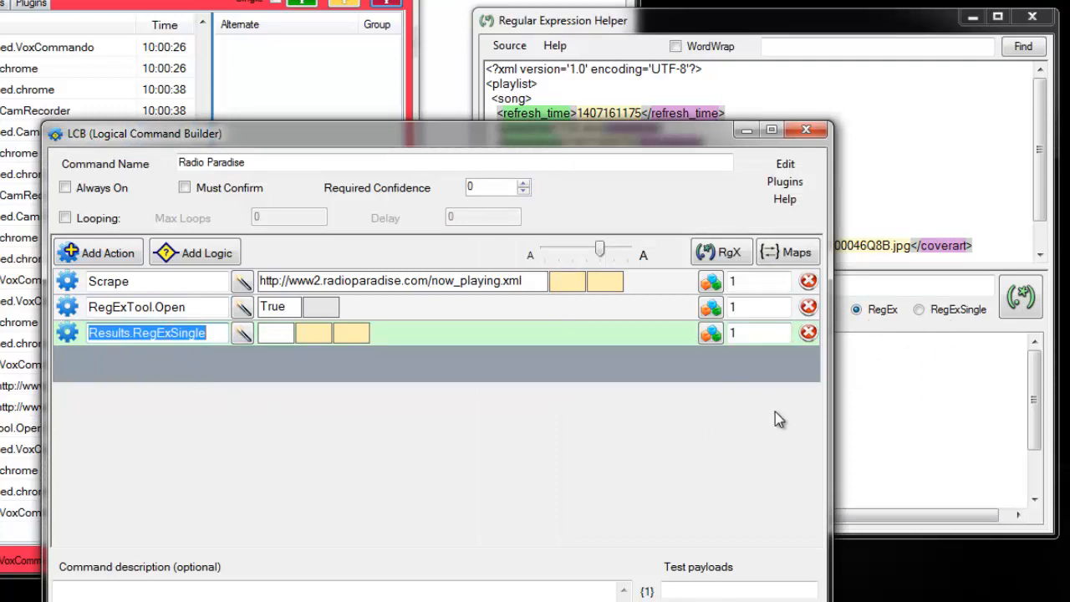
Step: Compare the multi-line scope of RegExSingle with the line-by-line scope of RegEx, using the refresh_time to artist lines and the pattern
click(962, 311)
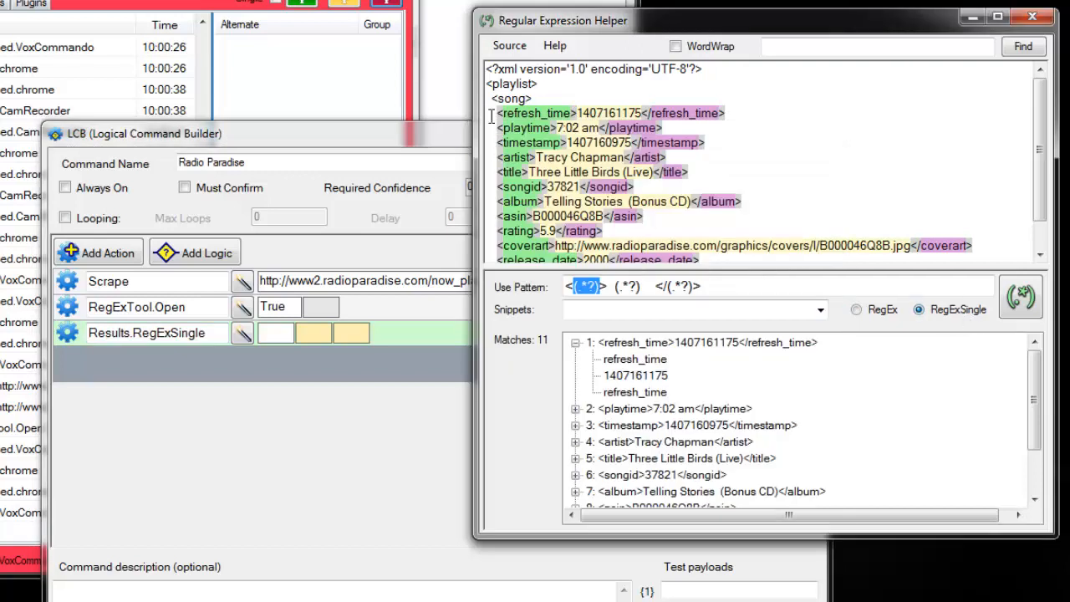
drag(490, 112, 744, 159)
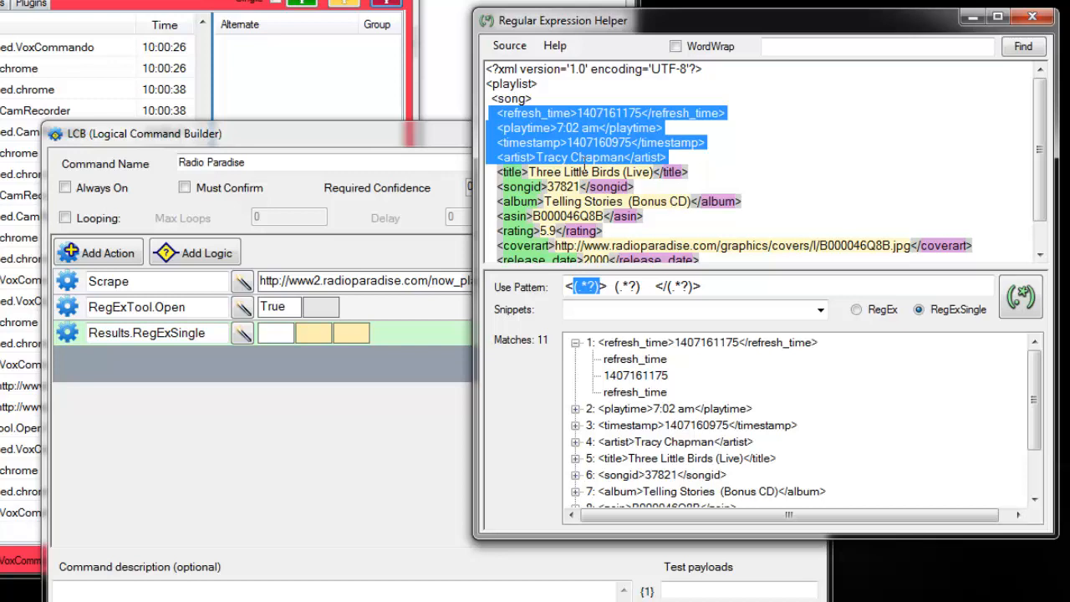
click(856, 309)
click(680, 125)
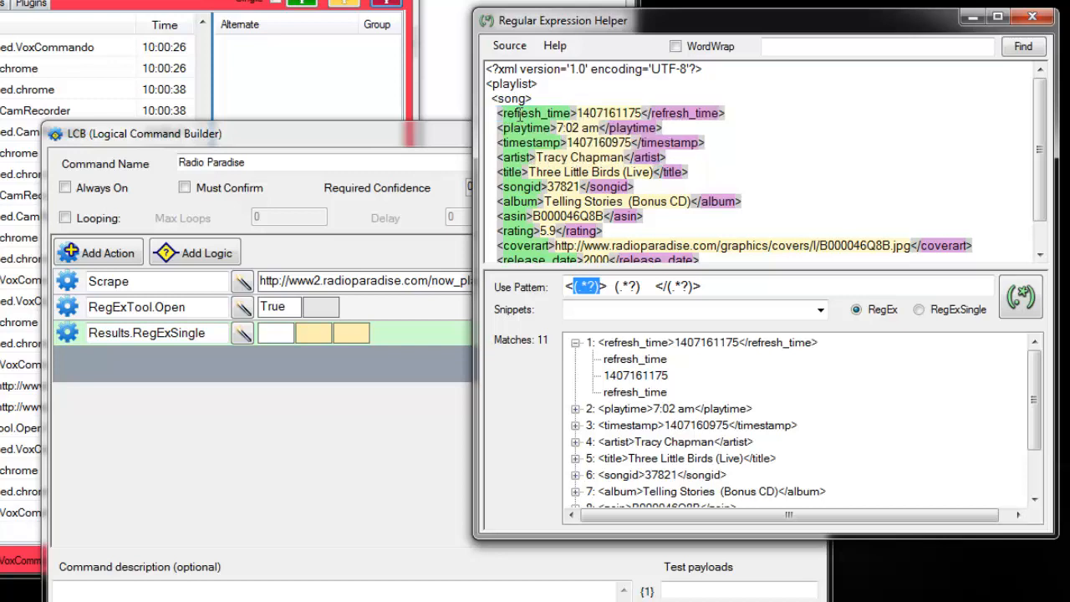
drag(489, 114, 751, 113)
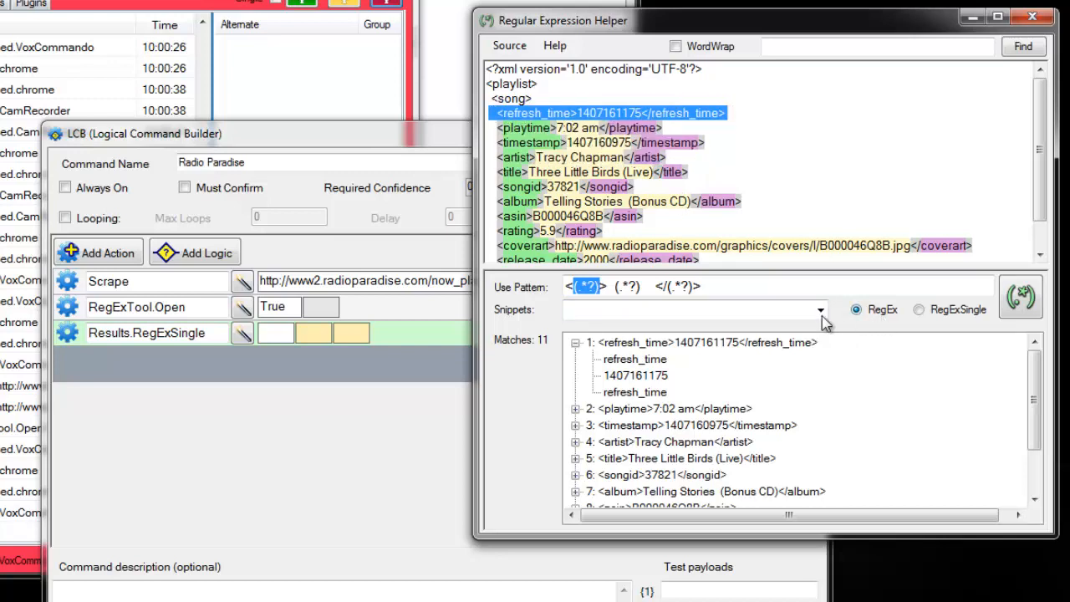
drag(568, 286, 702, 286)
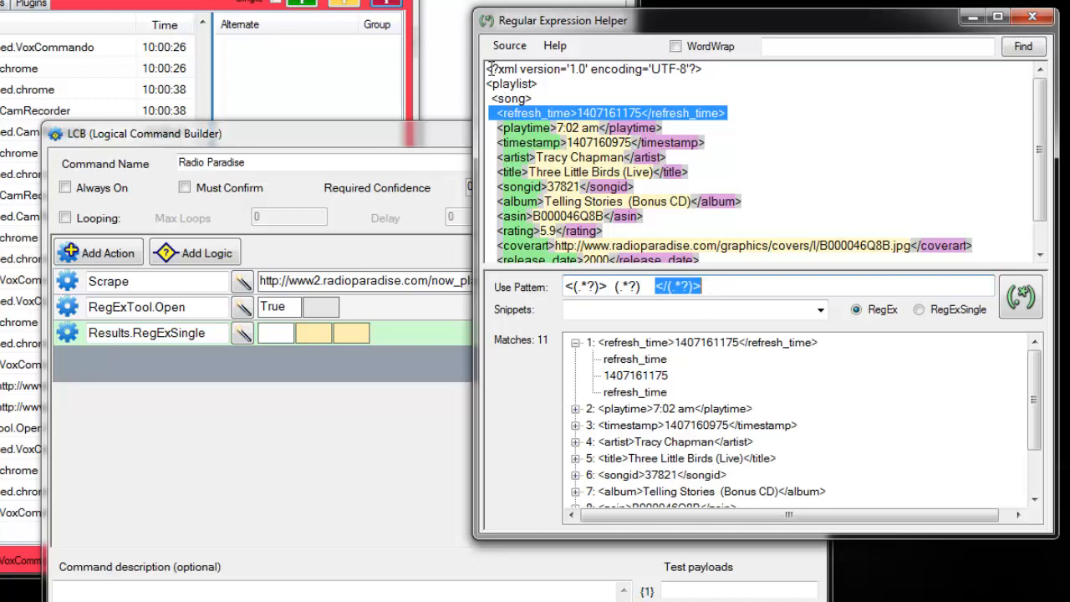
Step: Examine the XML declaration and the opening and closing playlist tags in the source against the RegEx pattern
drag(490, 70, 551, 85)
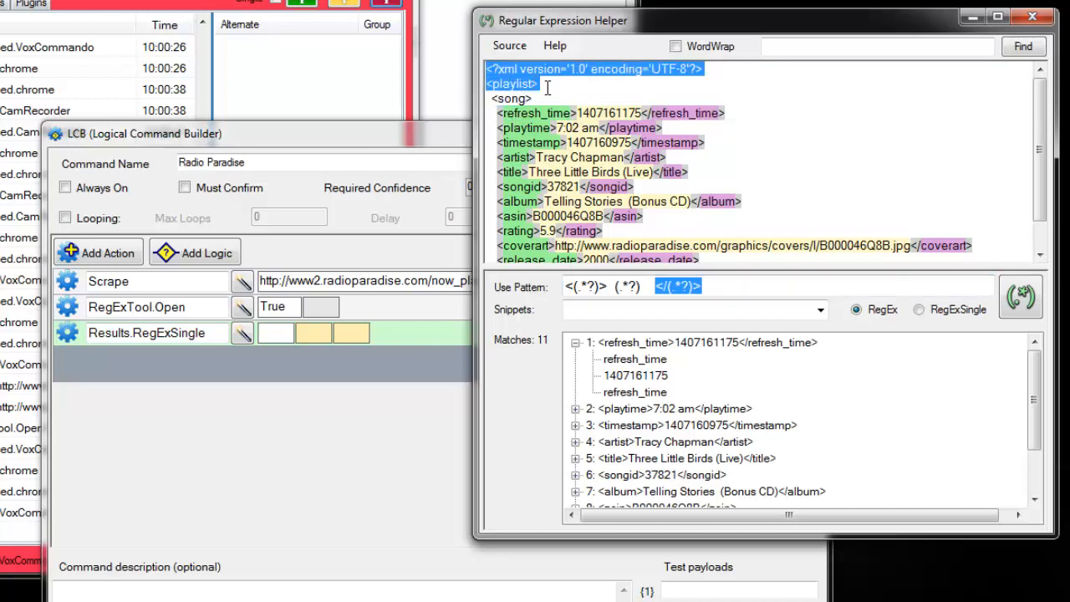
click(548, 87)
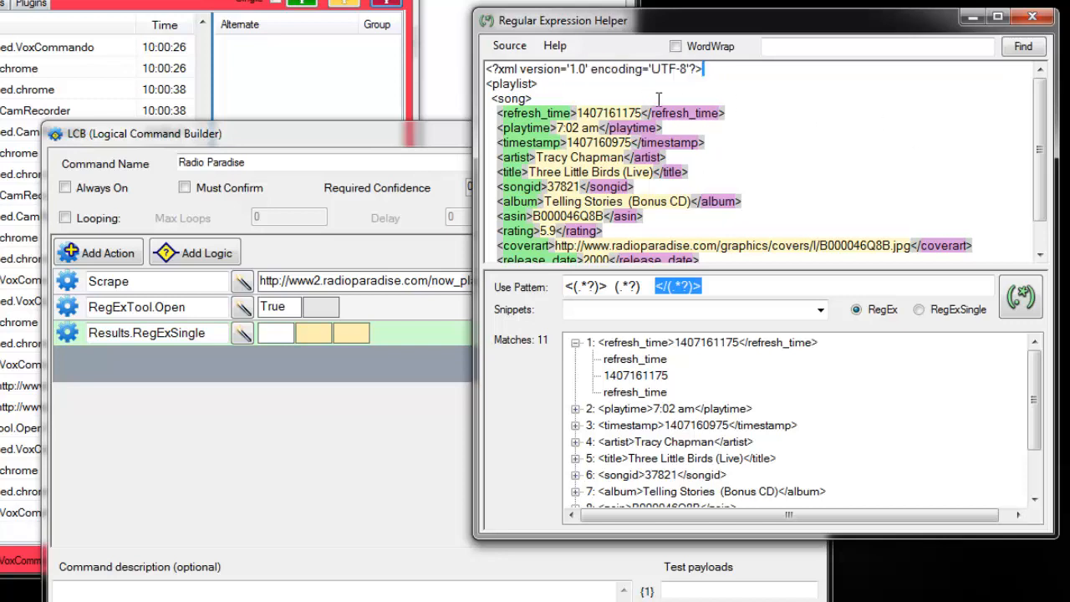
key(shift+Home)
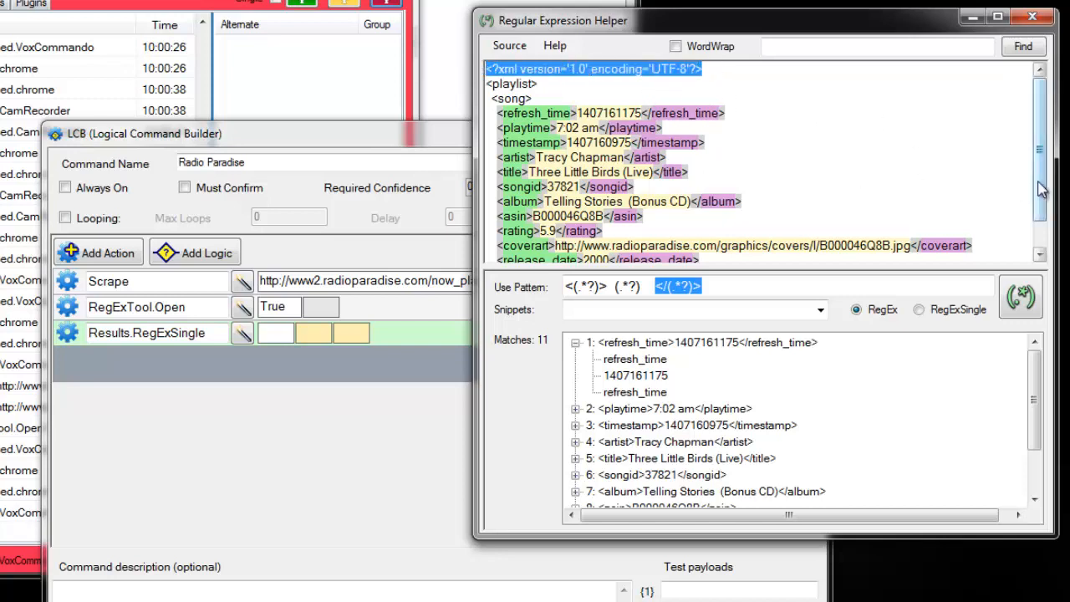
scroll(1041, 201, down, 1)
scroll(1043, 216, up, 1)
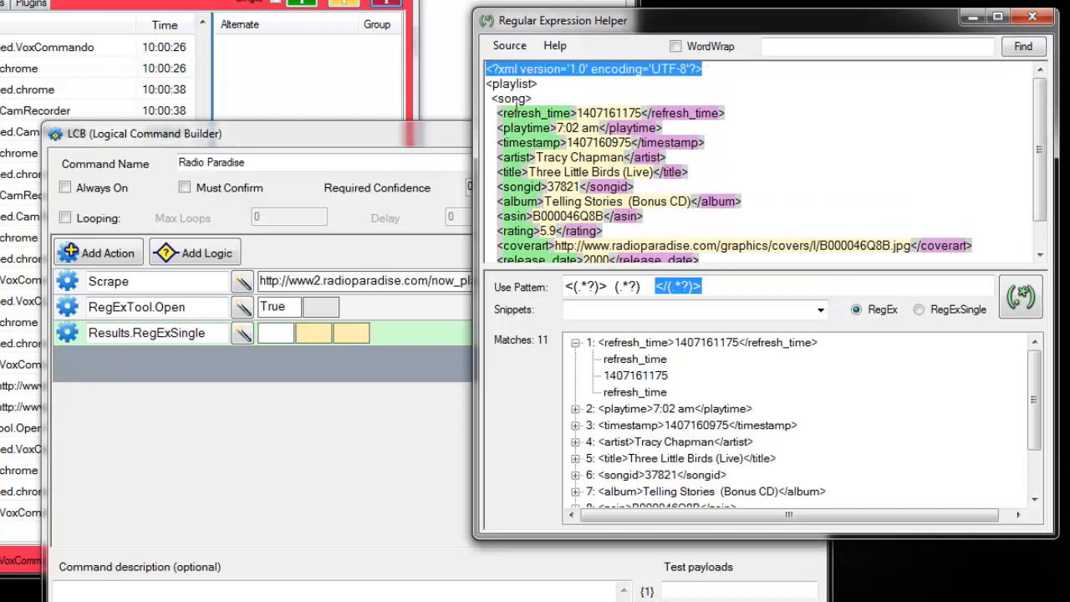
click(553, 85)
key(ctrl+shift+Left)
key(shift+Left)
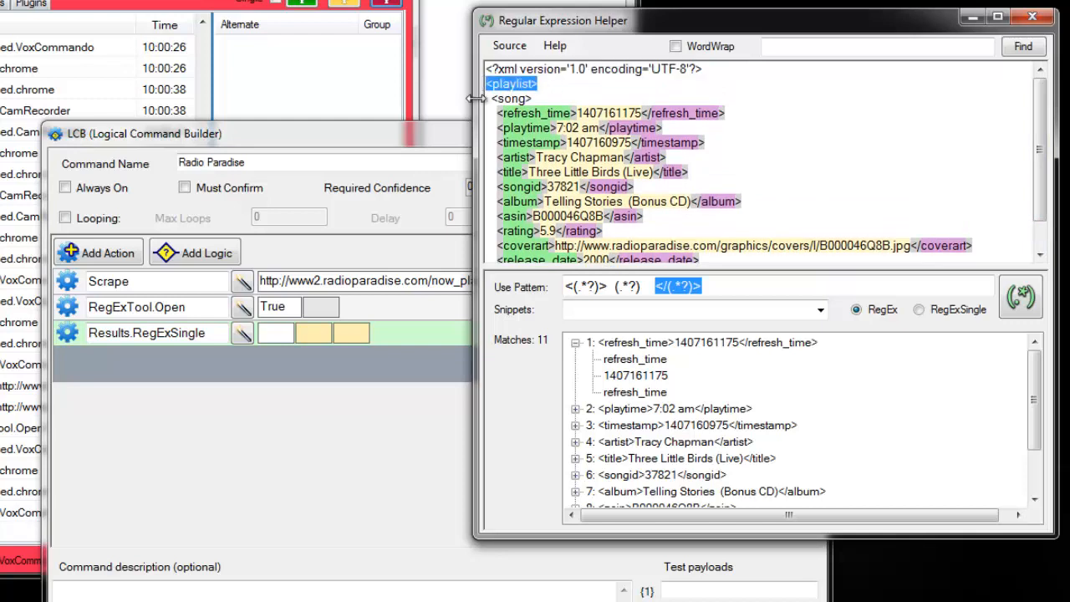
scroll(1043, 182, down, 2)
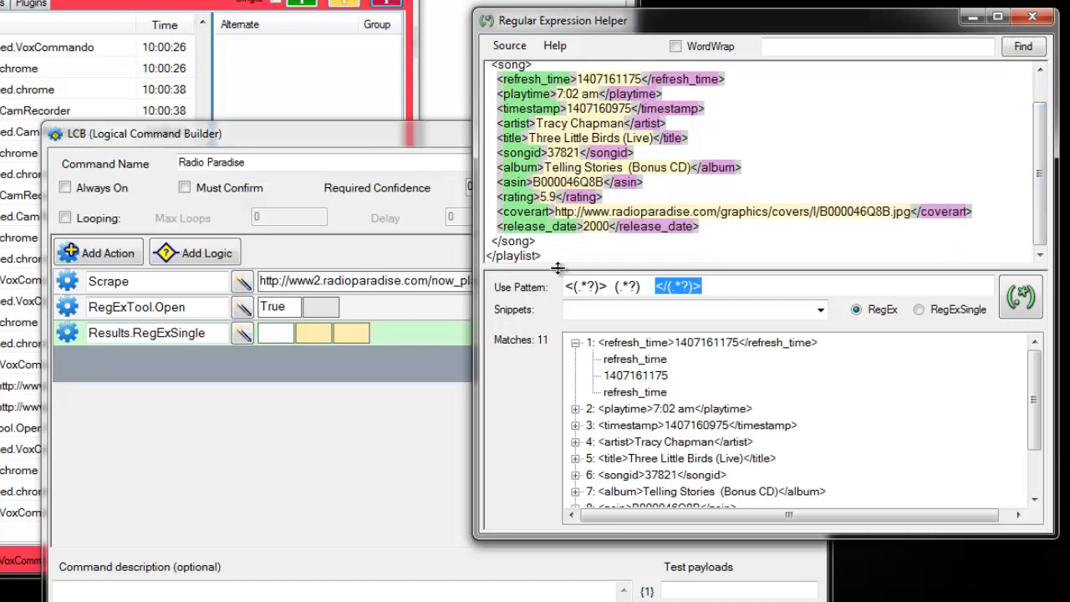
drag(552, 255, 483, 256)
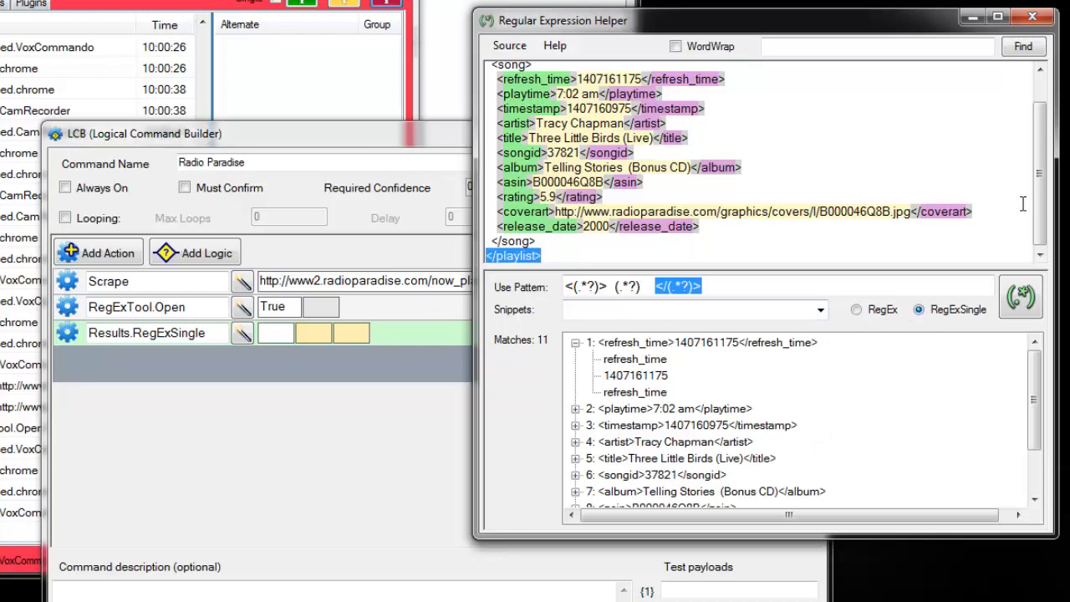
Step: Process the pattern in RegExSingle mode, and return to RegEx mode and process it again
drag(1036, 184, 1033, 154)
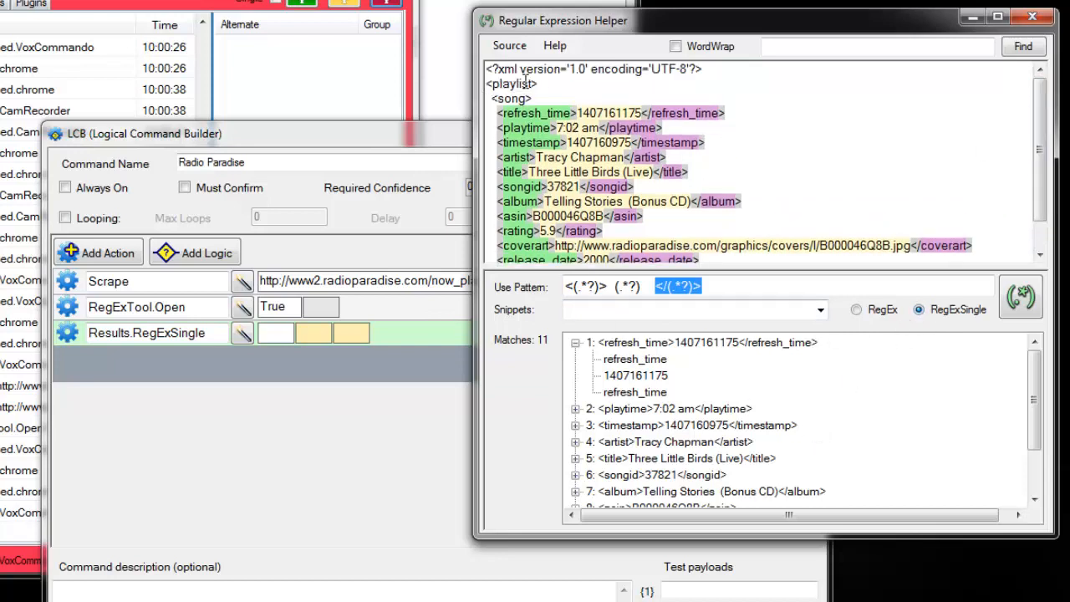
click(1021, 299)
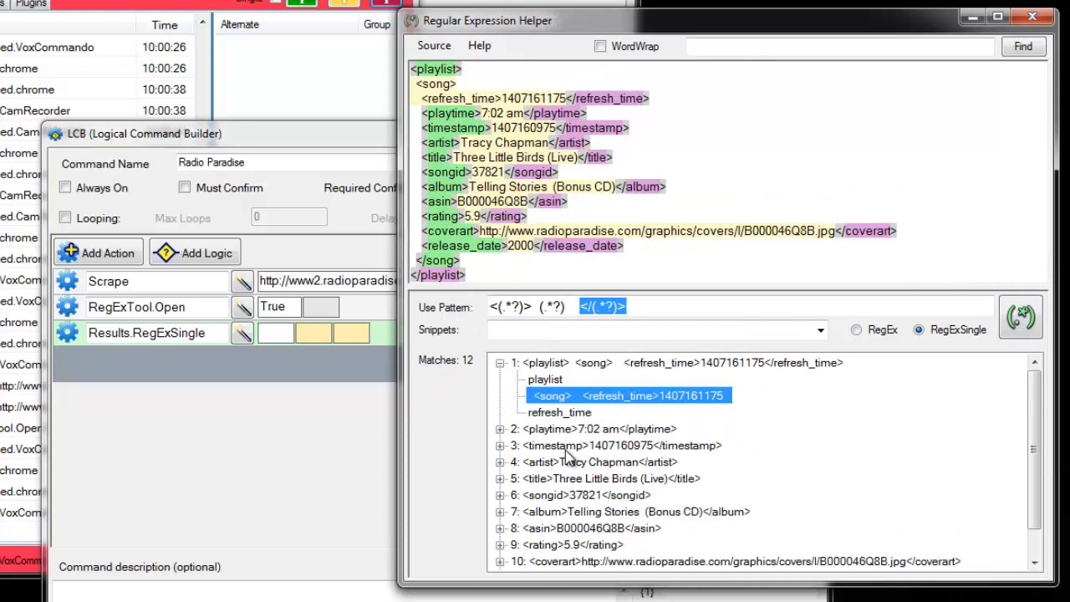
click(879, 332)
click(1028, 322)
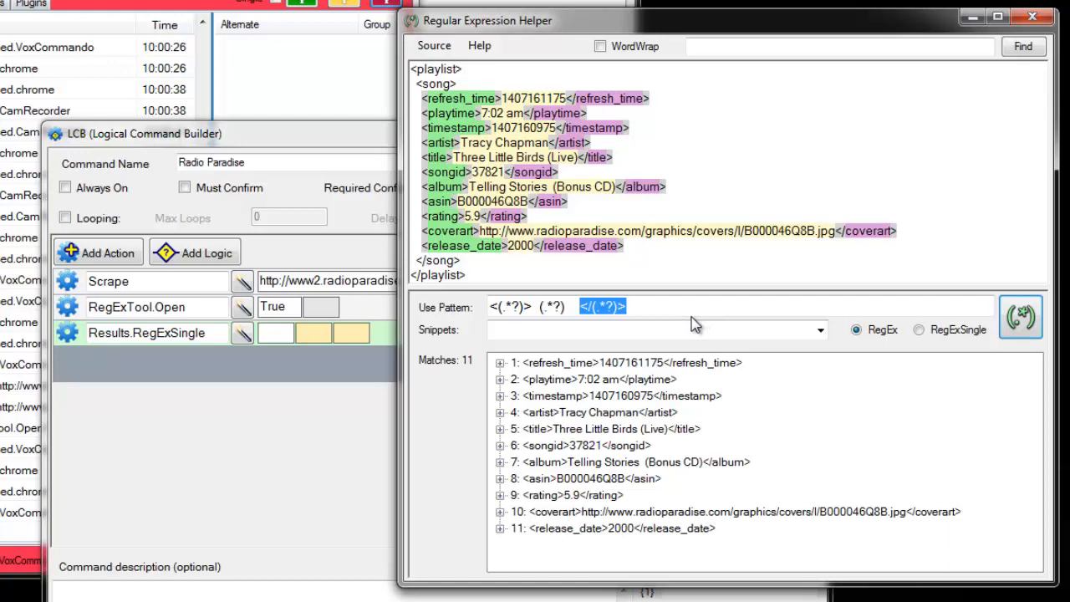
Step: Narrow the helper's pattern to <title> (.*?) </, process it, and expand the match to check the captured title
drag(499, 306, 523, 307)
text(title)
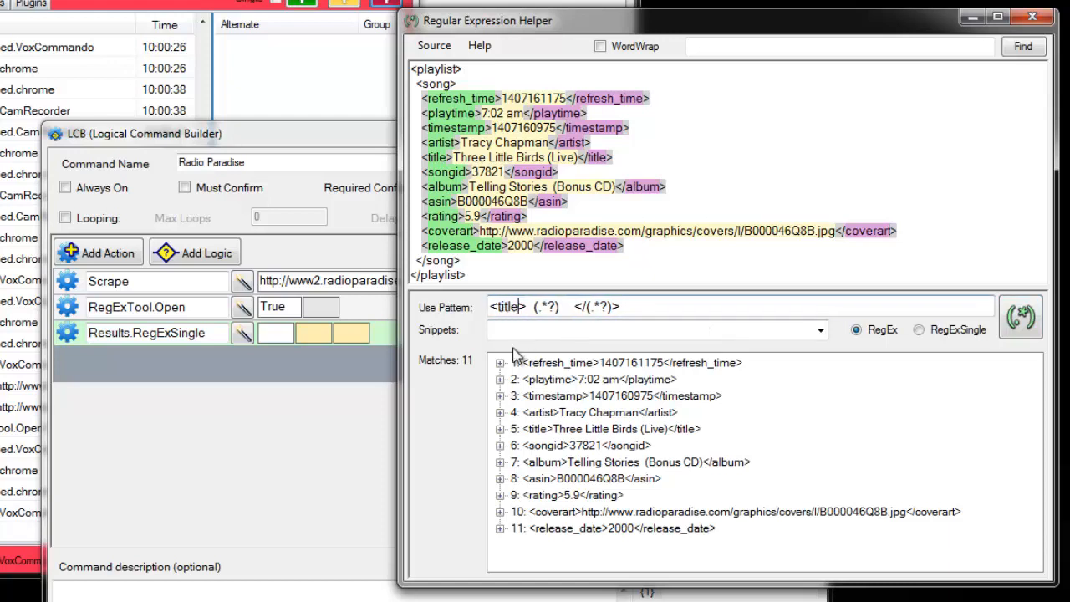
drag(587, 306, 721, 299)
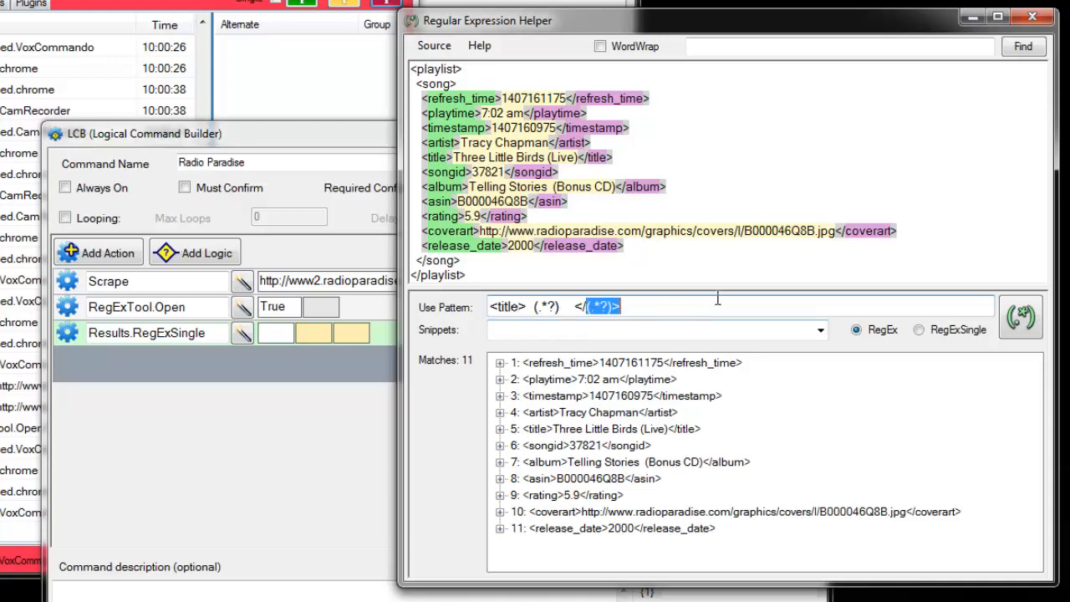
key(BackSpace)
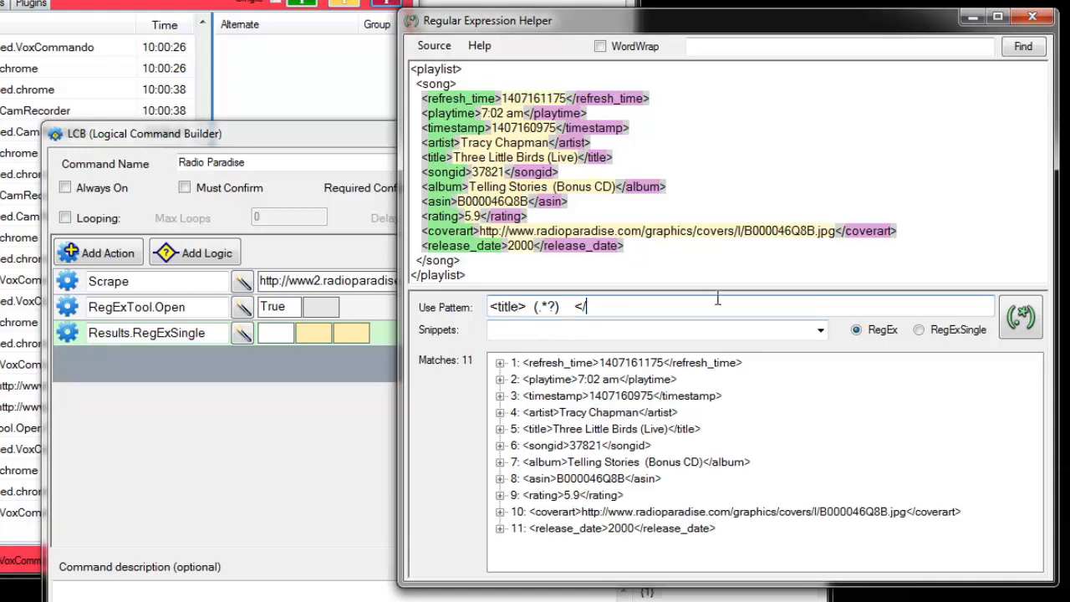
click(1014, 318)
click(499, 362)
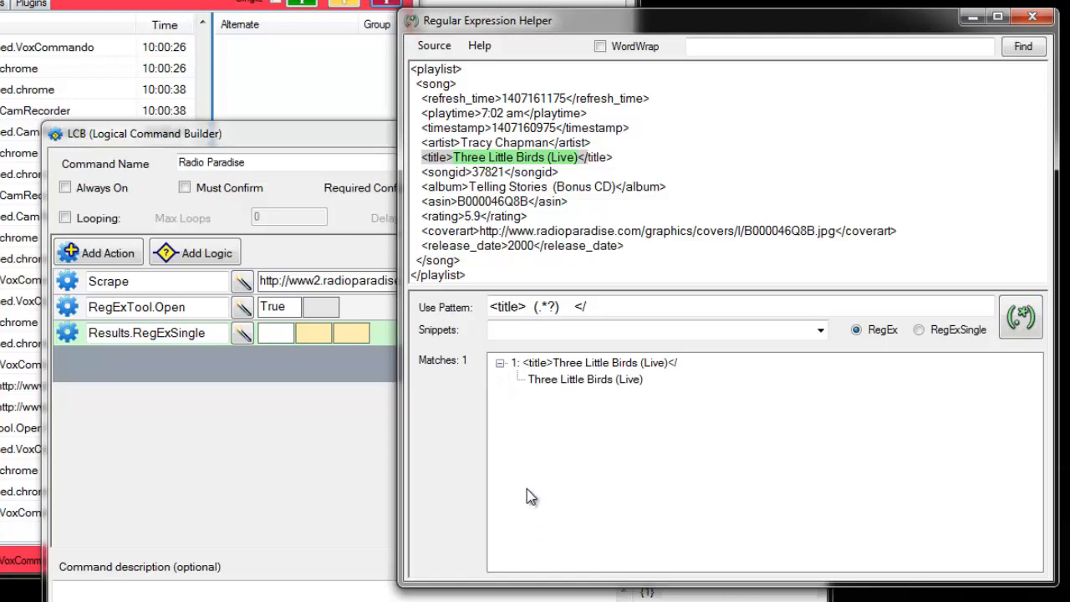
click(602, 304)
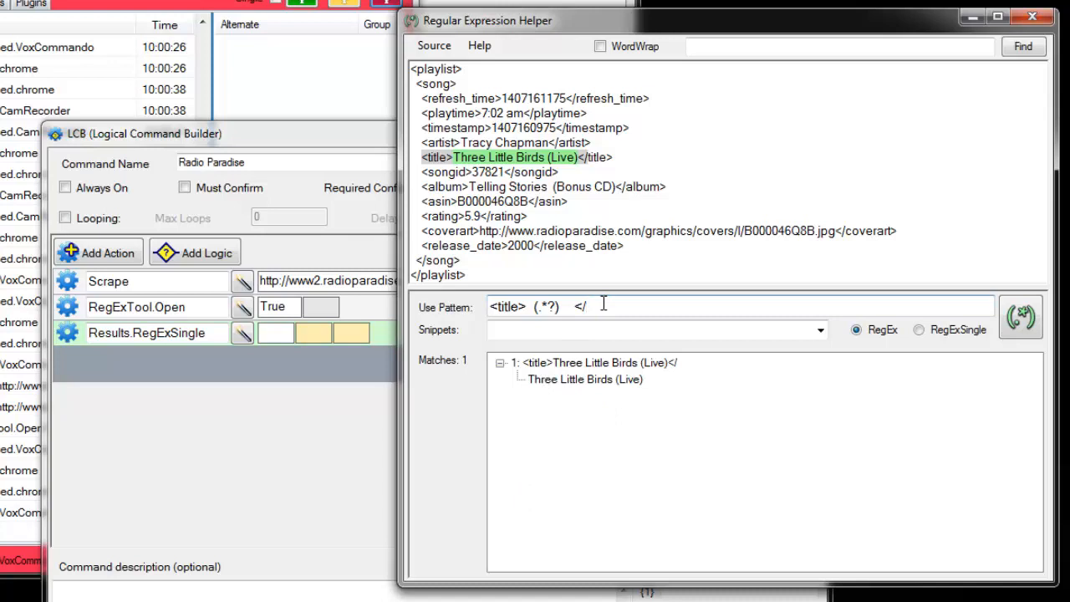
Step: Change the Results.RegExSingle action in the Radio Paradise command to Results.RegEx
click(156, 334)
drag(172, 333, 207, 334)
key(BackSpace)
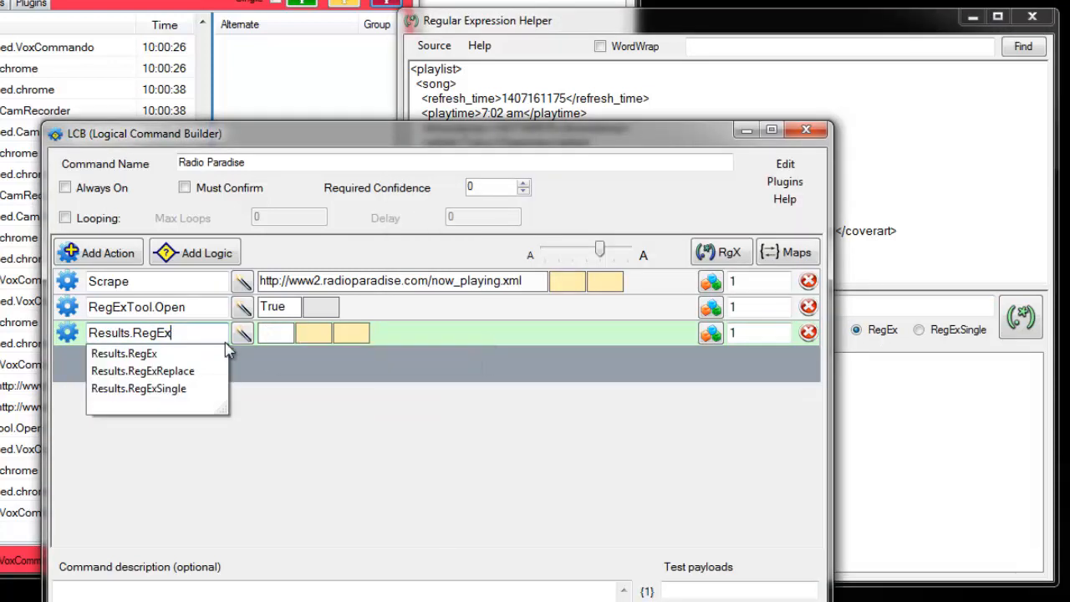
click(868, 386)
Step: Copy the helper's pattern <title> (.*?) </ into the pattern parameter of the Results.RegEx action
key(ctrl+a)
click(505, 306)
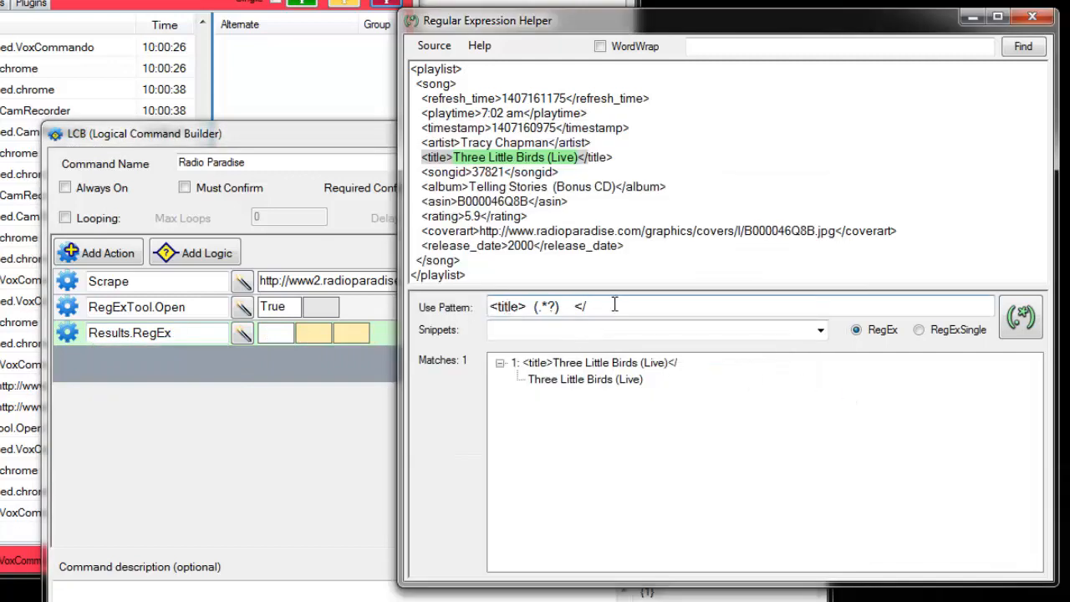
key(ctrl+a)
click(274, 333)
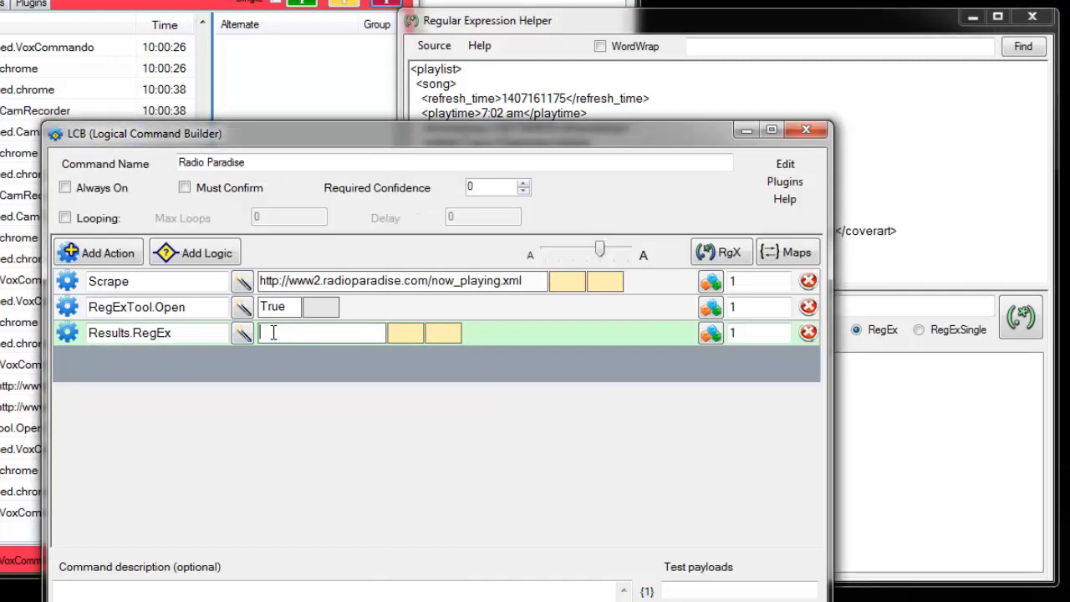
text(<title>(.*?)</)
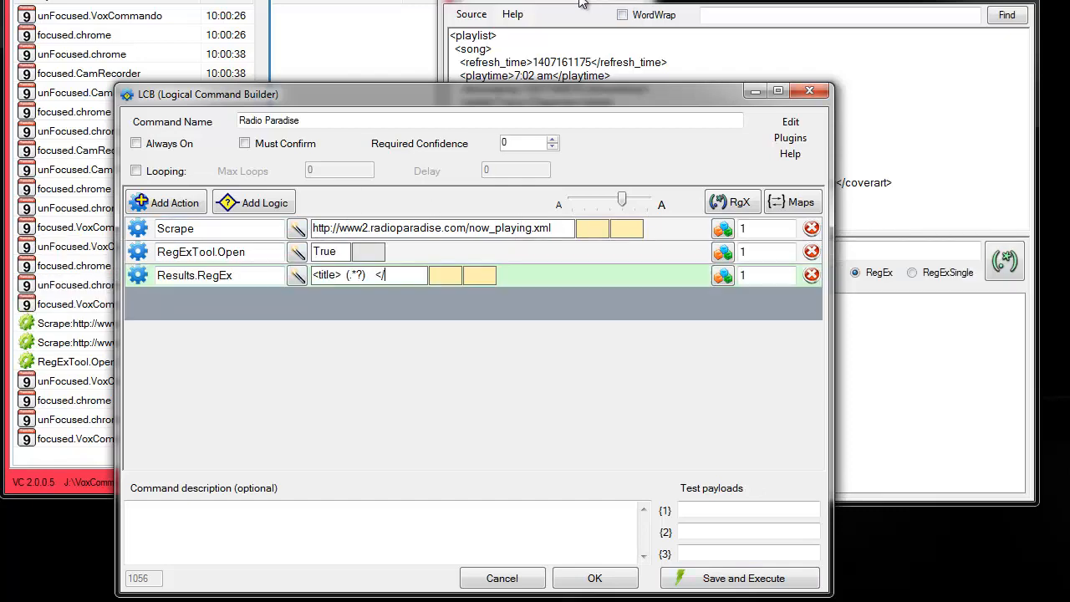
Step: Save and execute the Radio Paradise command, and check the history entries for its Scrape, RegExTool.Open and Results.RegEx actions
click(685, 67)
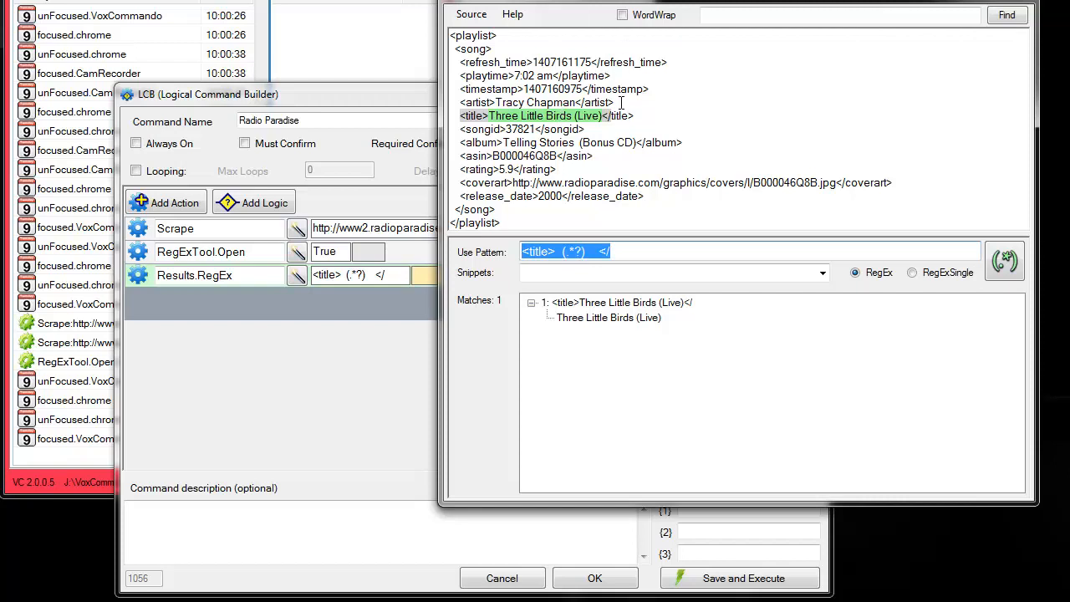
click(404, 92)
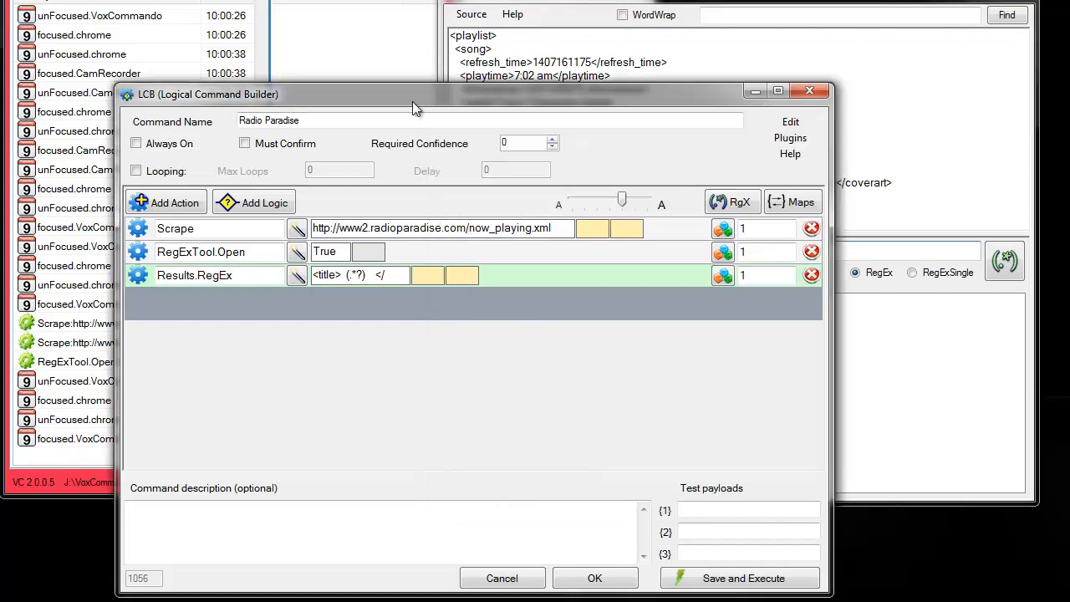
click(731, 583)
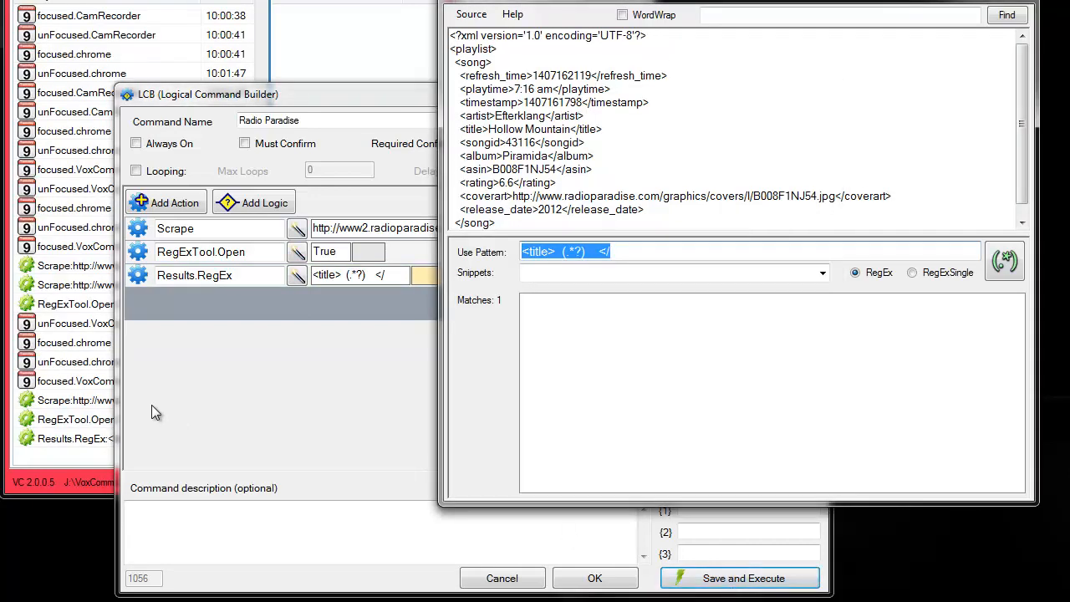
click(69, 491)
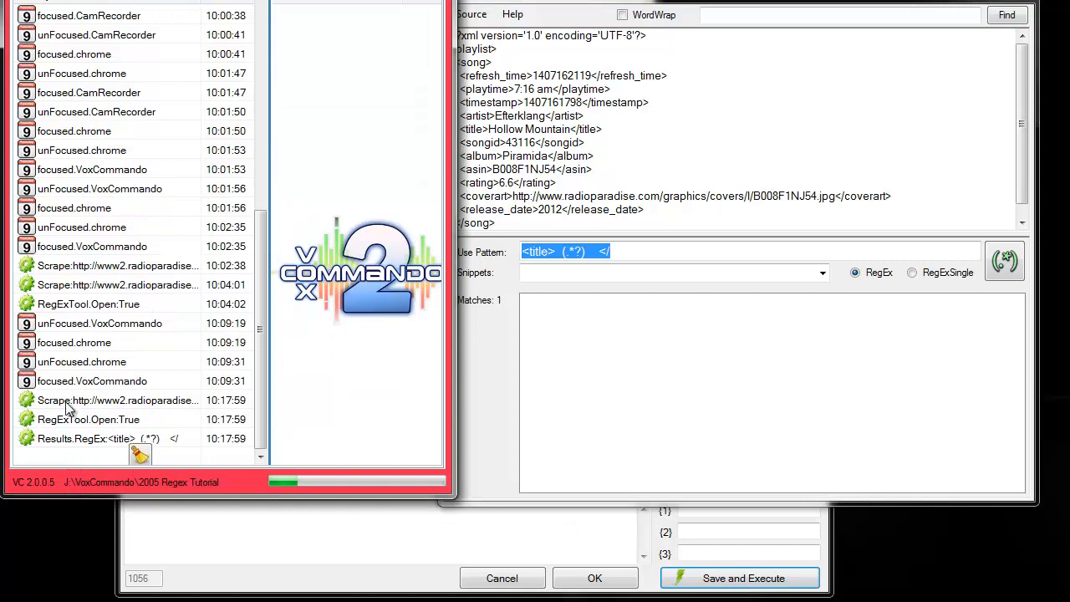
mouse_move(68, 405)
mouse_move(90, 427)
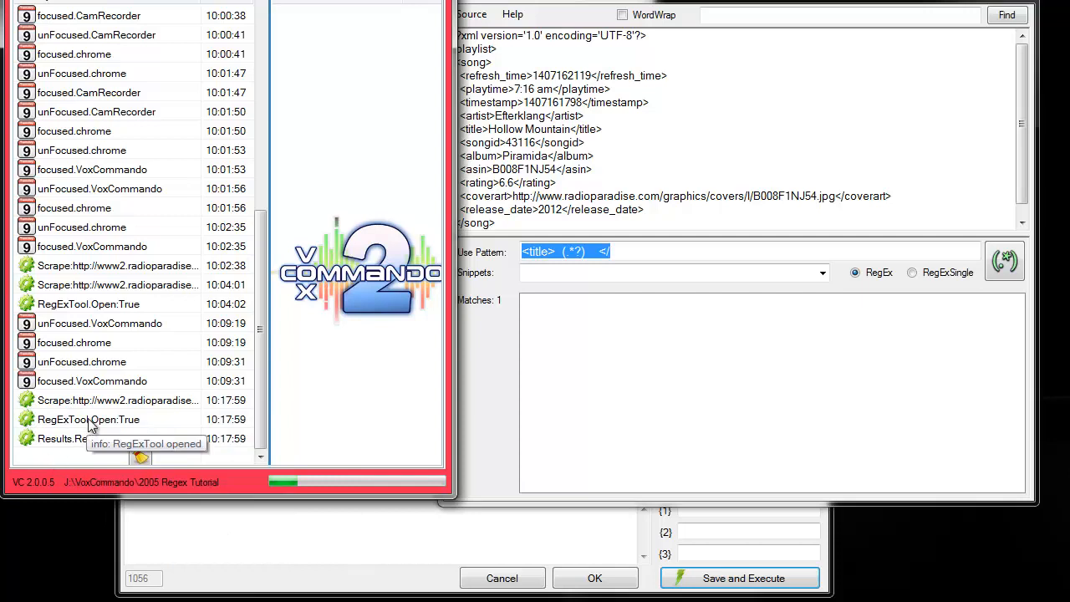
mouse_move(82, 444)
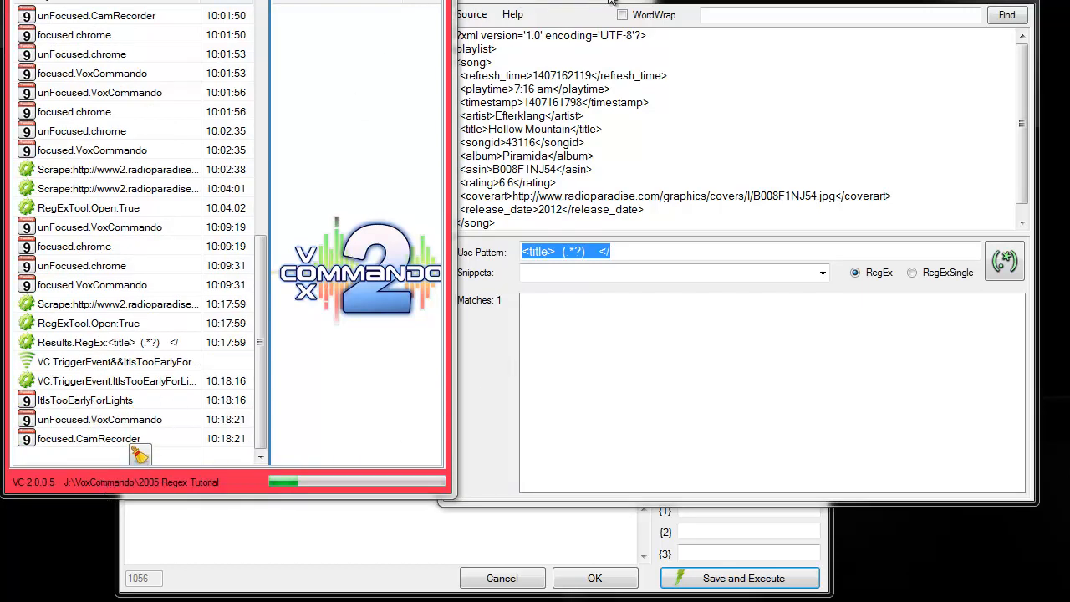
Step: Reopen the Radio Paradise command for editing and add an OSD.ShowText action after Results.RegEx
drag(607, 2, 630, 27)
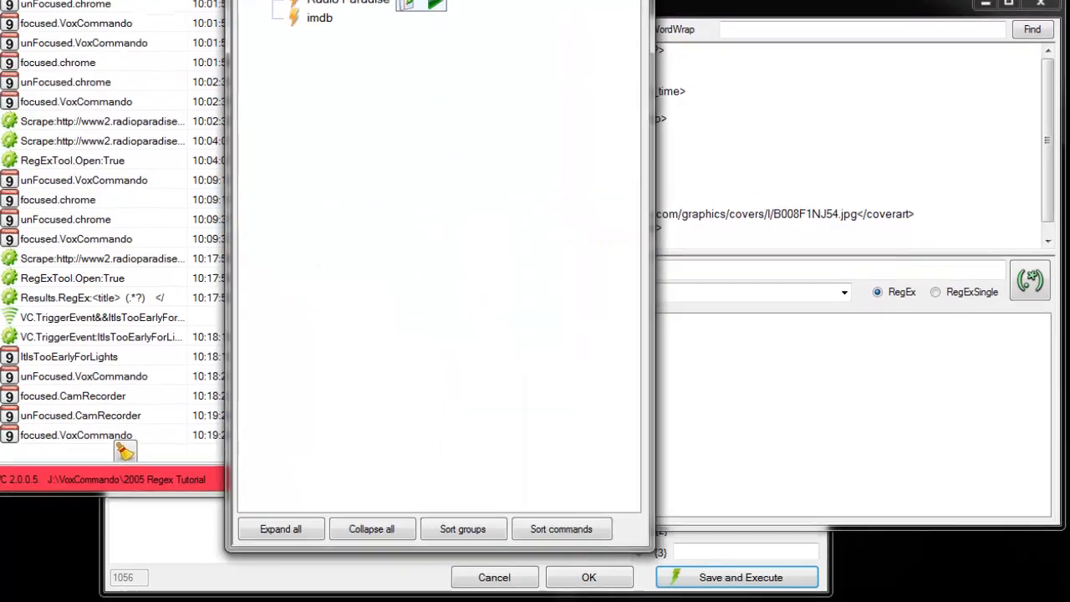
click(418, 10)
text(osd.sh)
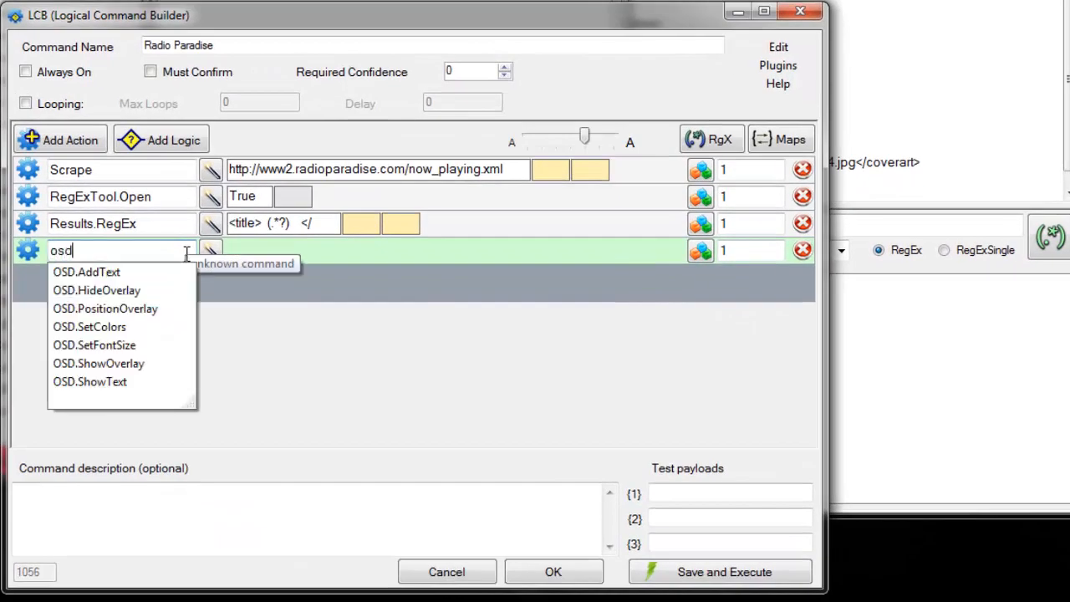
key(Down)
key(Down)
key(Return)
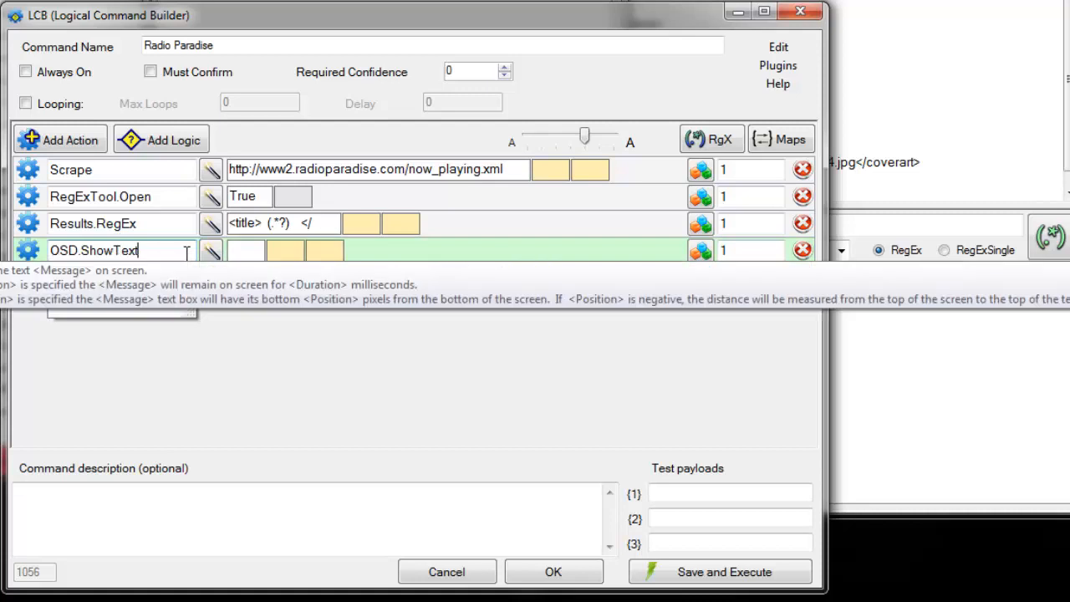
Step: Set the message of the OSD.ShowText action to {Match.1}, and save and execute the command
click(250, 249)
text({m)
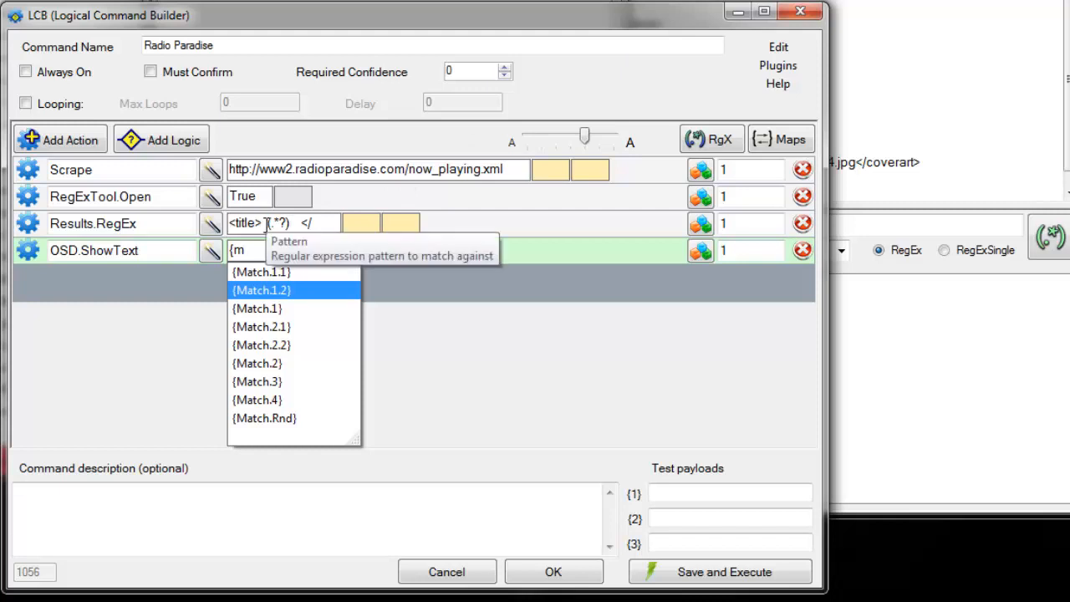
drag(266, 224, 291, 224)
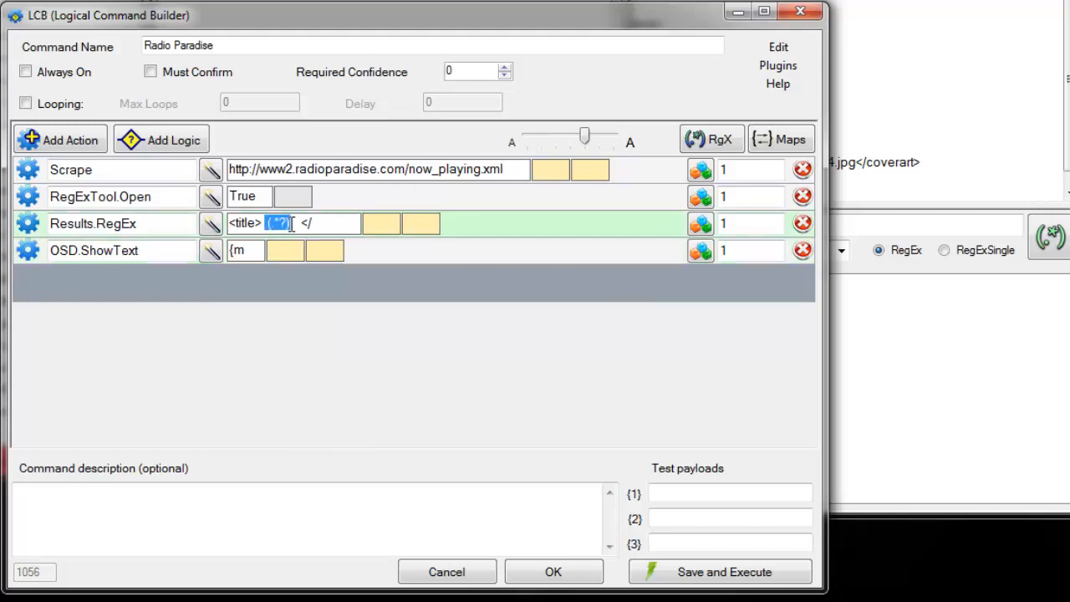
drag(236, 252, 271, 255)
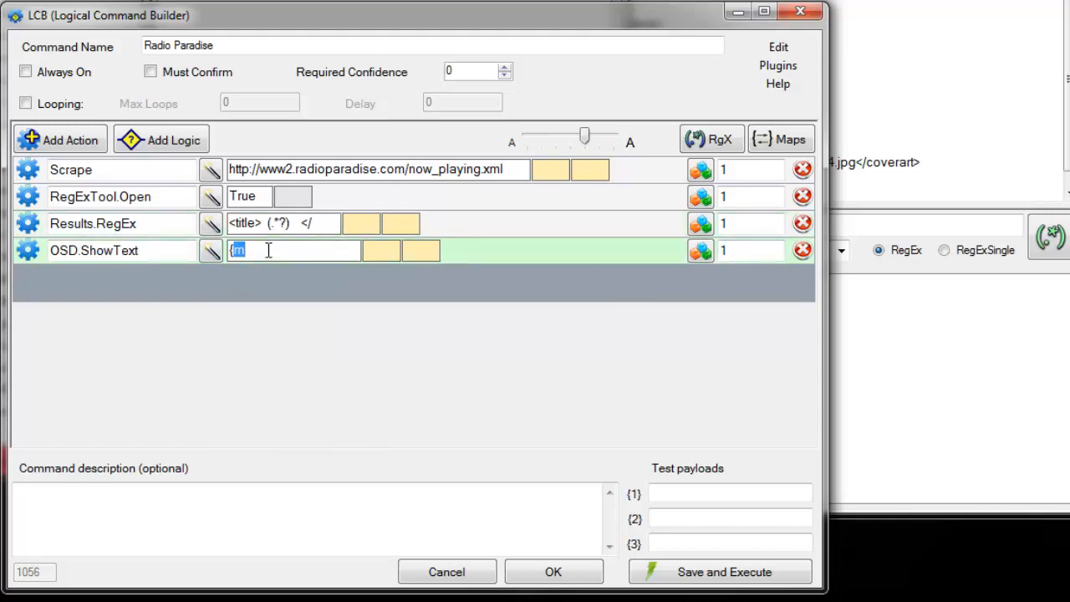
text(m)
key(Down)
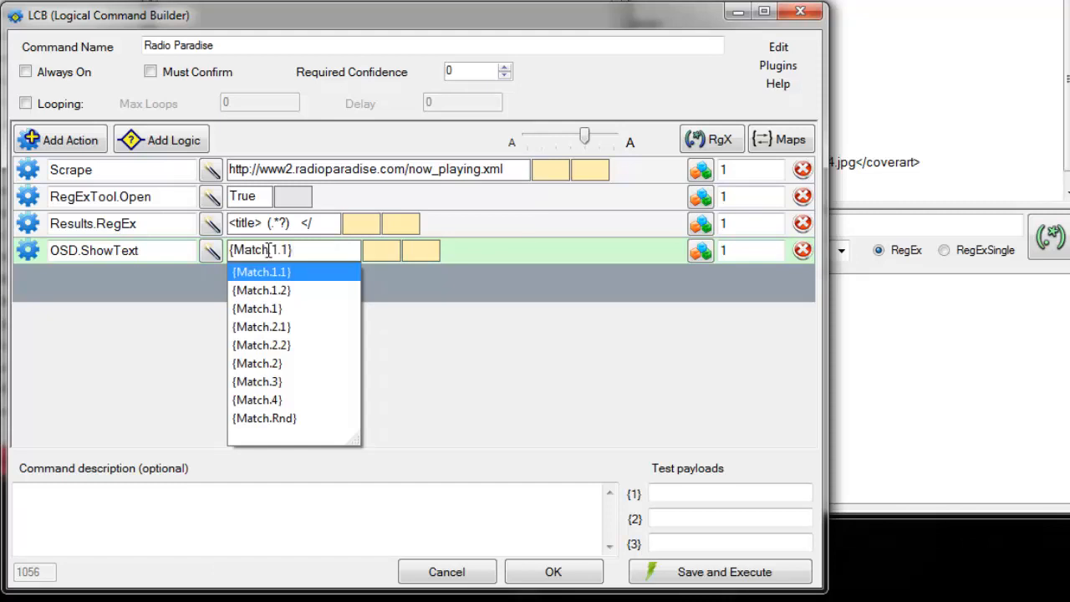
key(Down)
key(Down)
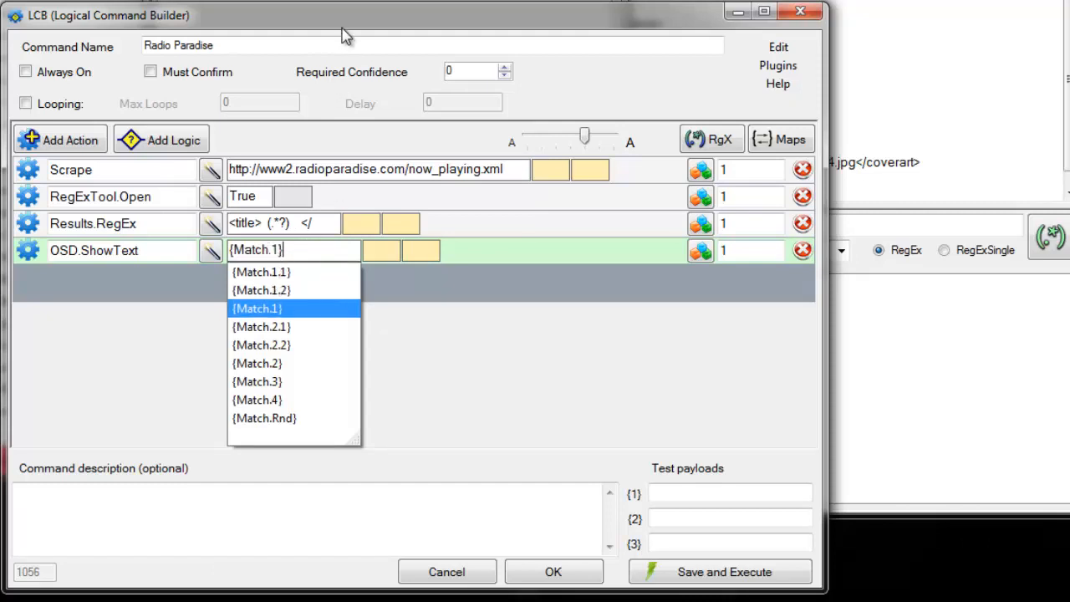
key(Return)
click(657, 569)
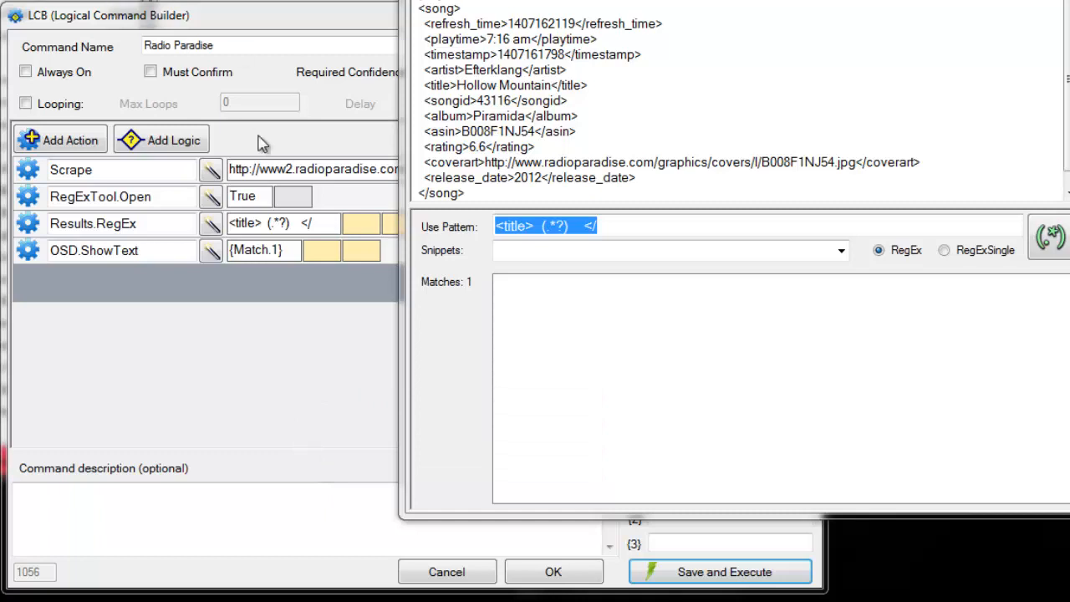
Step: Replace title in the helper's pattern with the (.*?) snippet and process the pattern
click(539, 225)
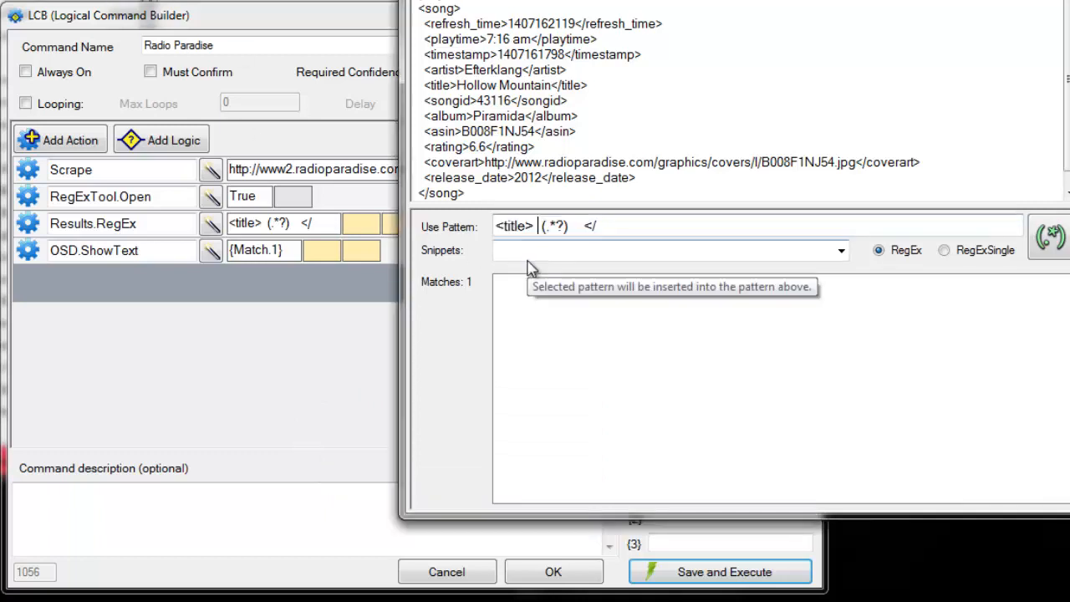
drag(502, 226, 527, 225)
click(840, 251)
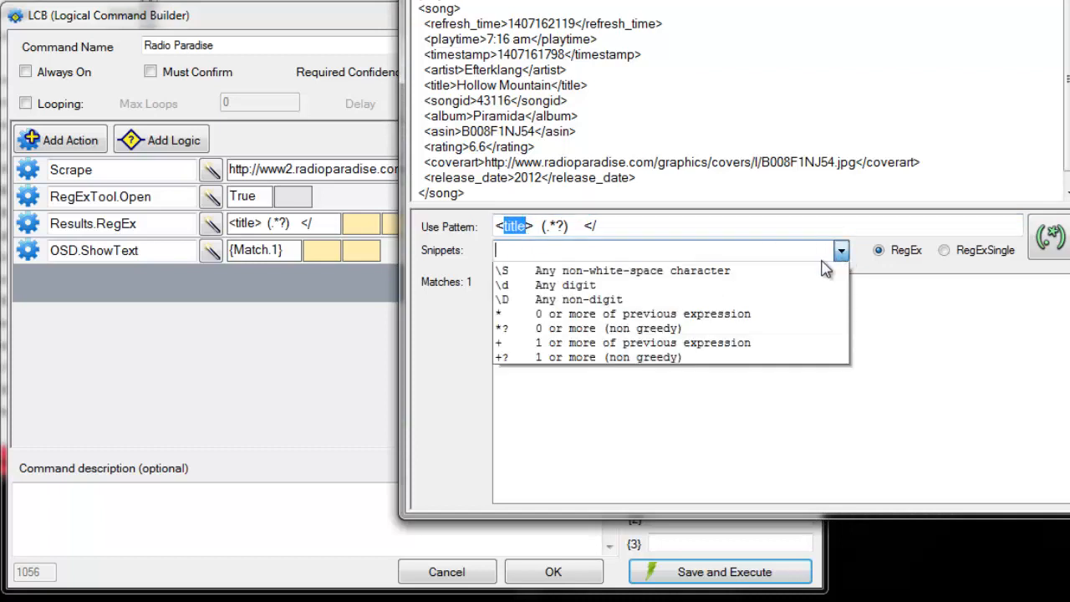
click(639, 291)
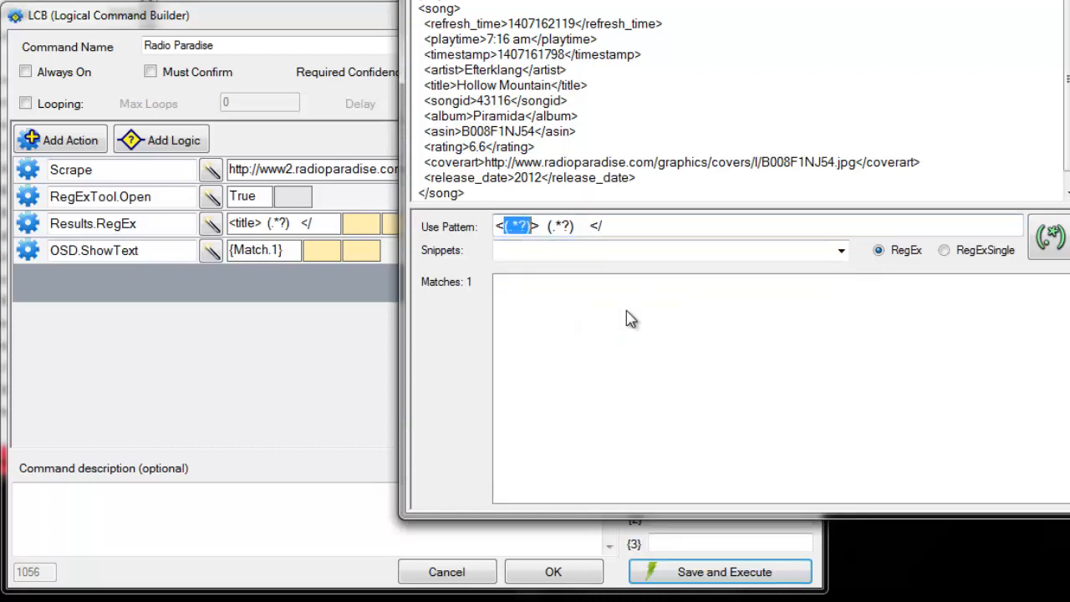
click(1050, 238)
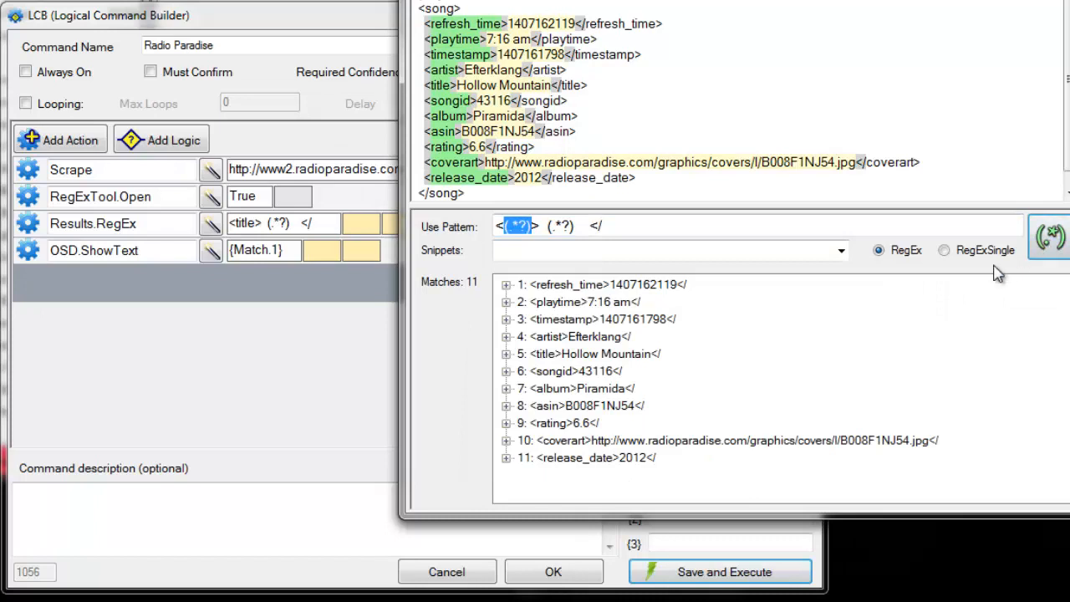
Step: Expand the refresh_time, playtime and timestamp matches and examine their captured groups and corresponding match variables
click(506, 285)
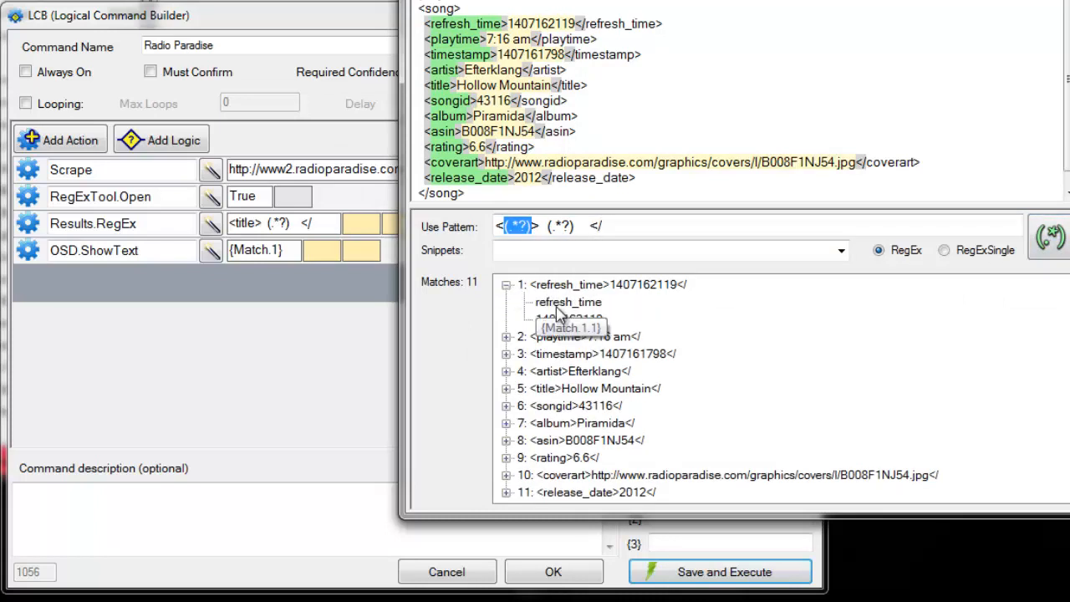
click(559, 302)
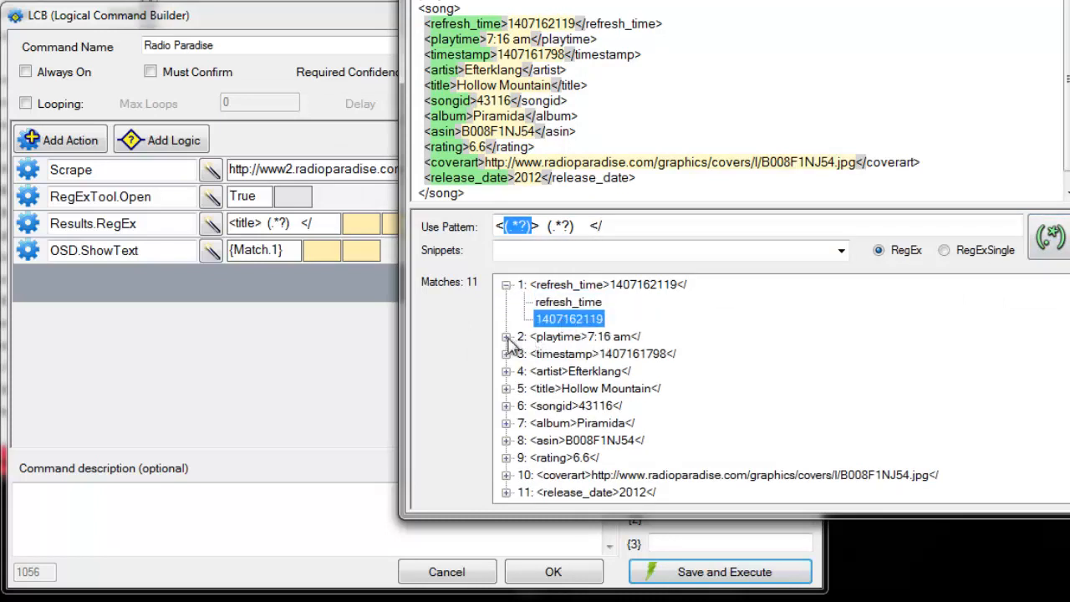
click(506, 335)
click(558, 353)
click(561, 370)
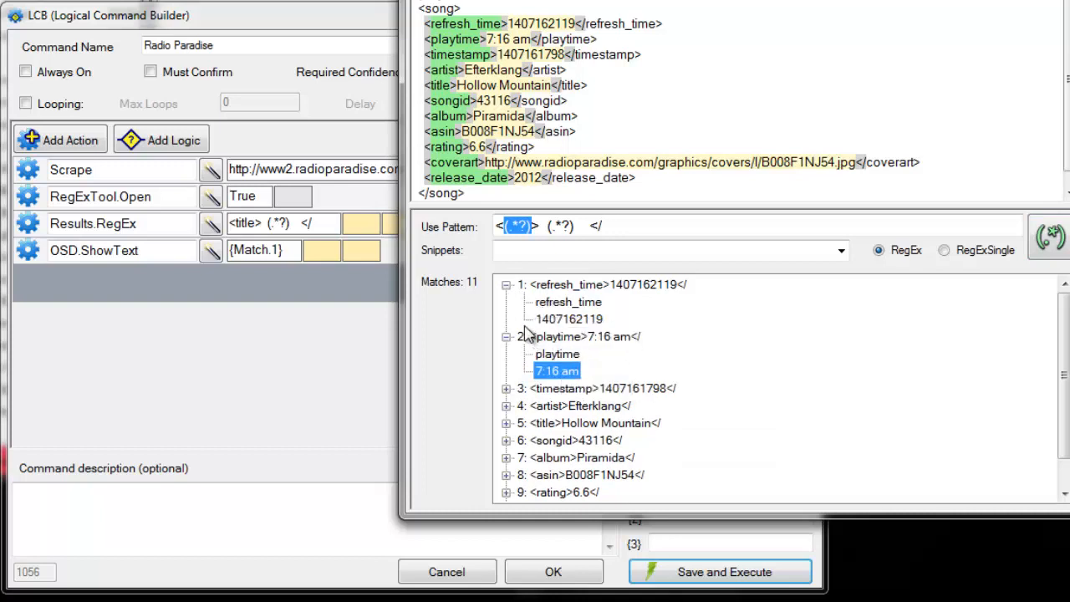
click(583, 324)
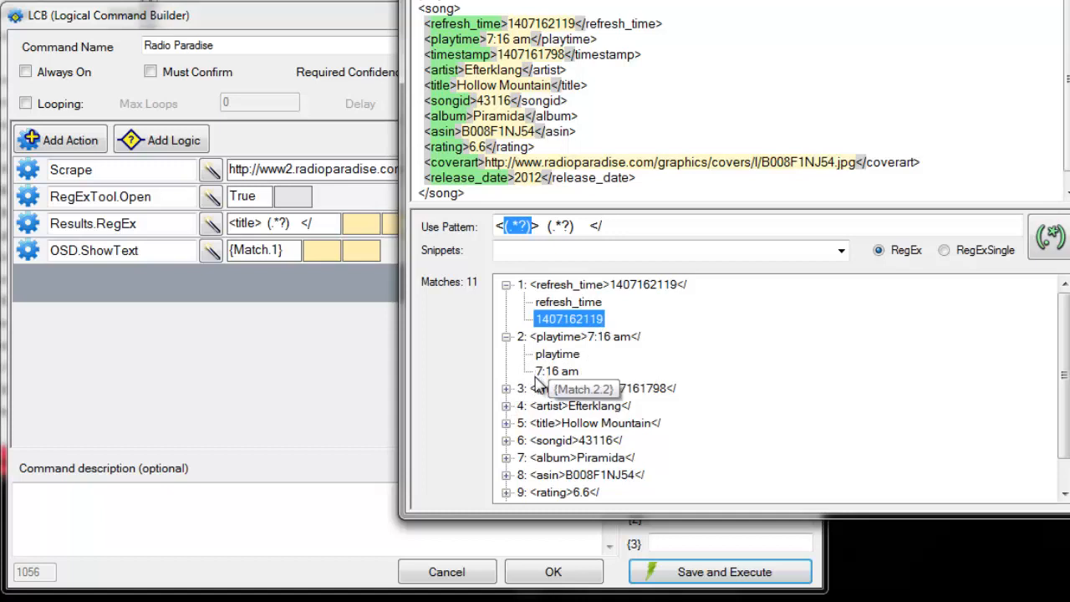
click(506, 389)
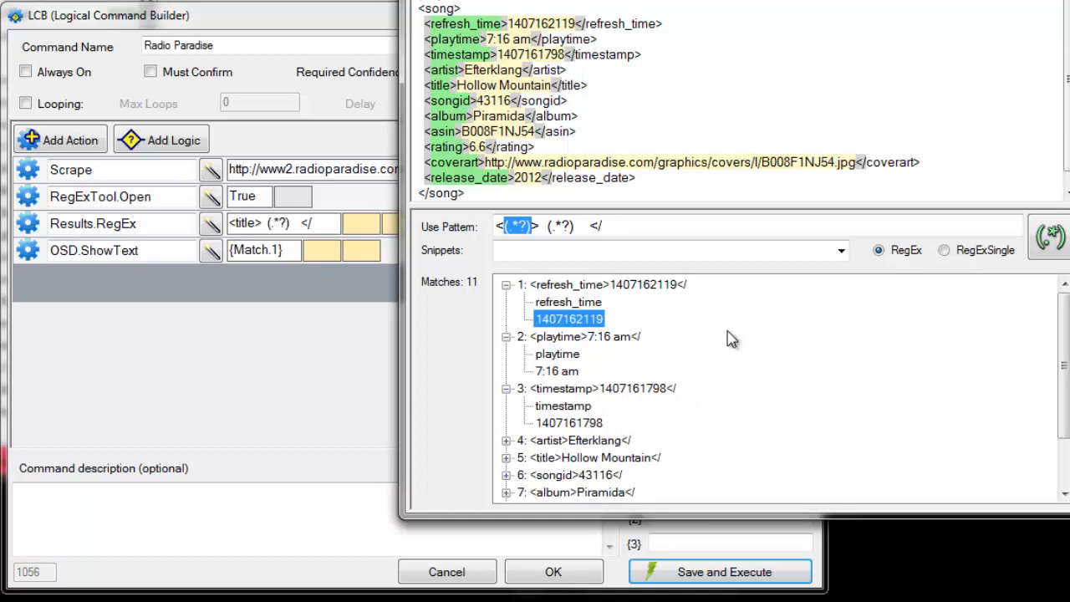
Step: Copy the helper's pattern with two (.*?) captures into the Results.RegEx action, and save and execute the command
click(635, 231)
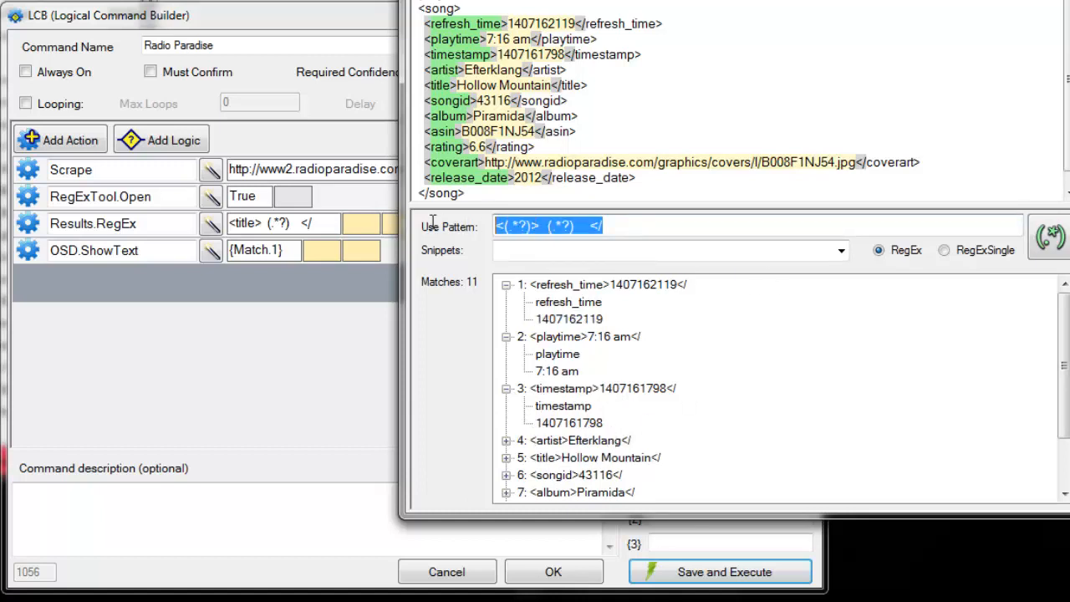
click(329, 224)
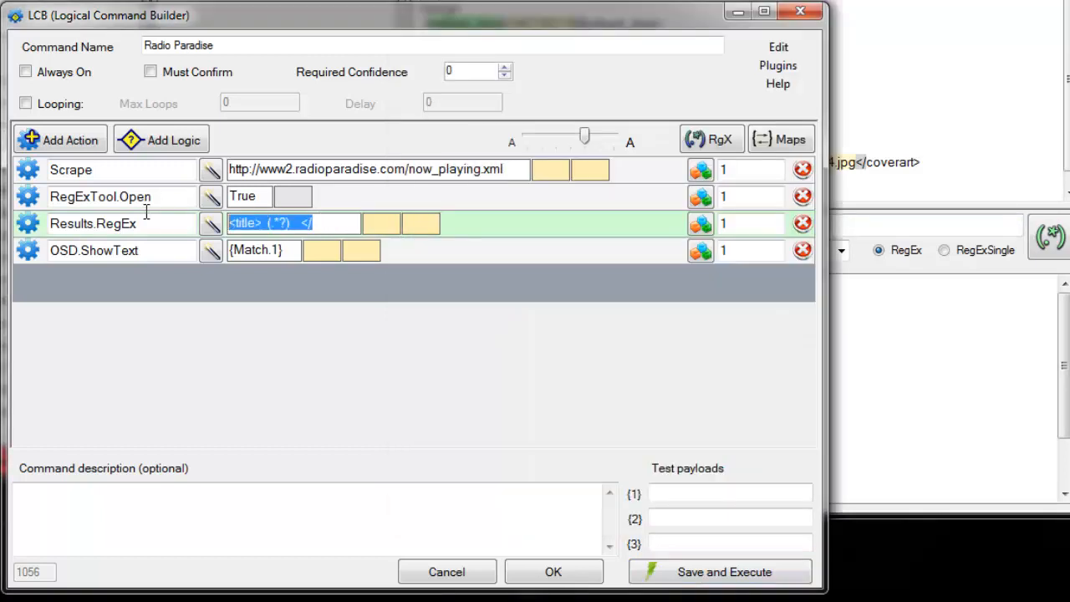
text(<(.*?)>(.*?)</)
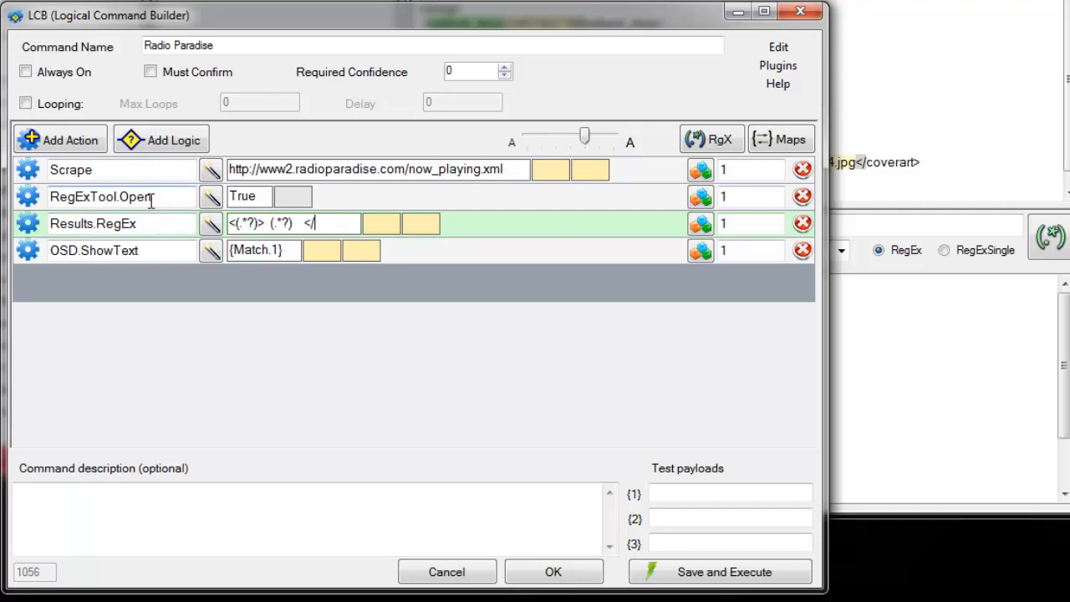
click(716, 574)
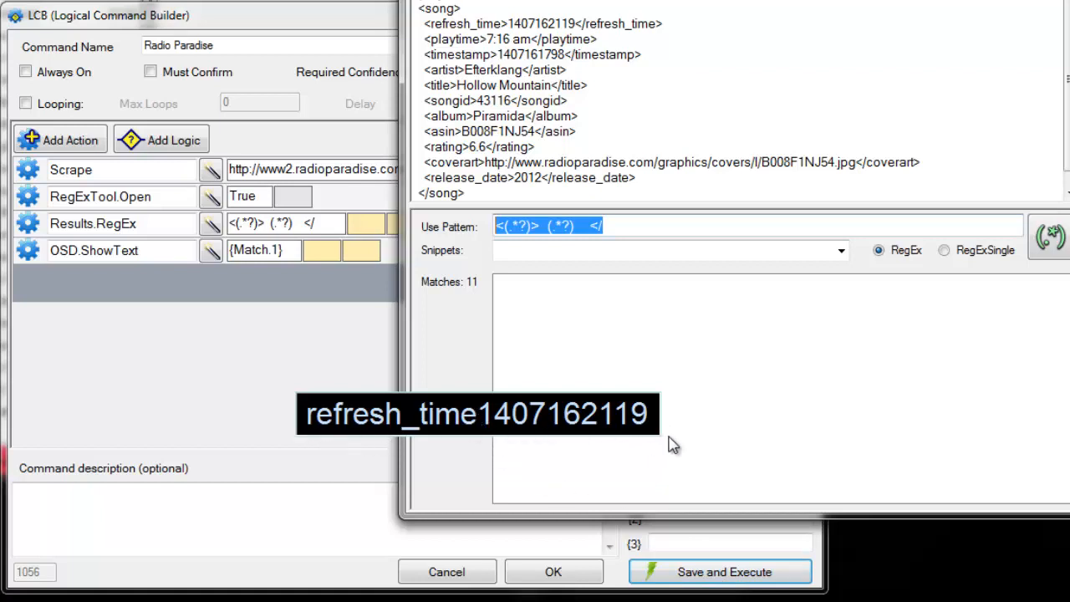
click(719, 572)
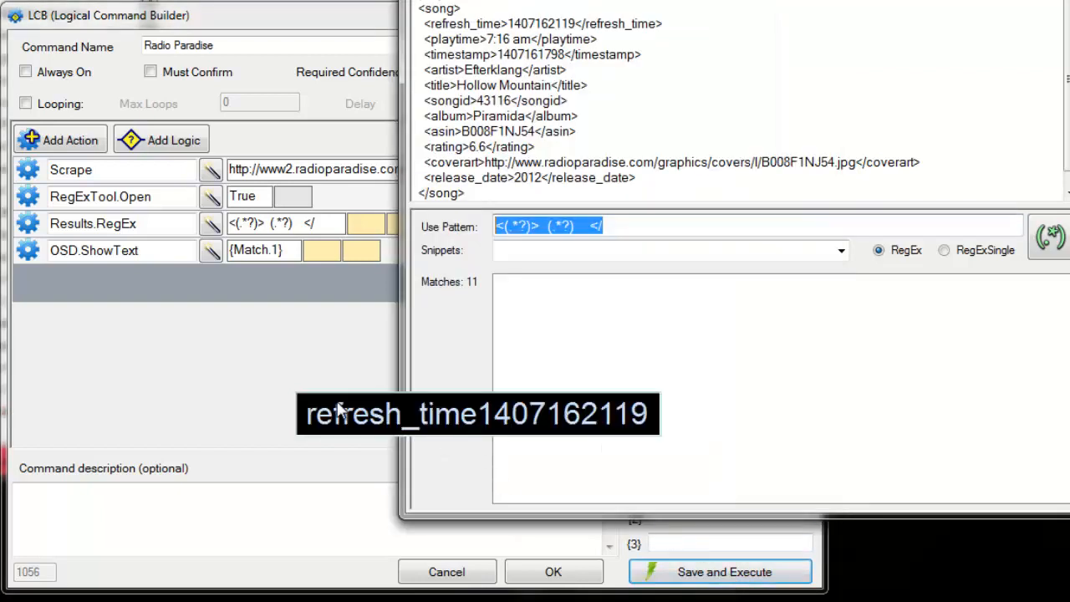
Step: Set the message of the OSD.ShowText action to {Match.1.1}, and save and execute the command
click(284, 251)
key(BackSpace)
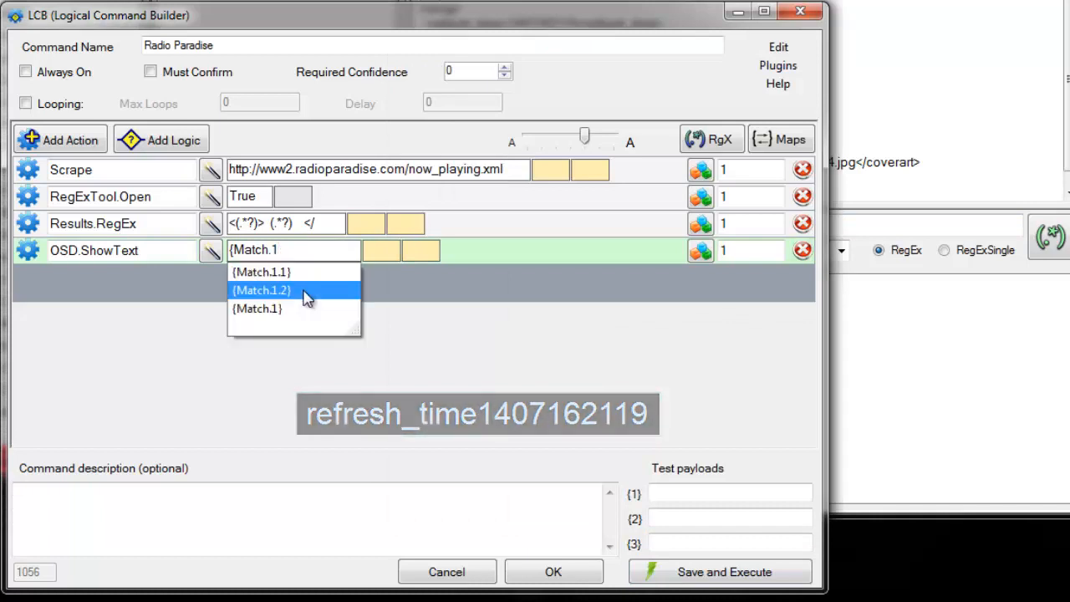
text(.)
key(Down)
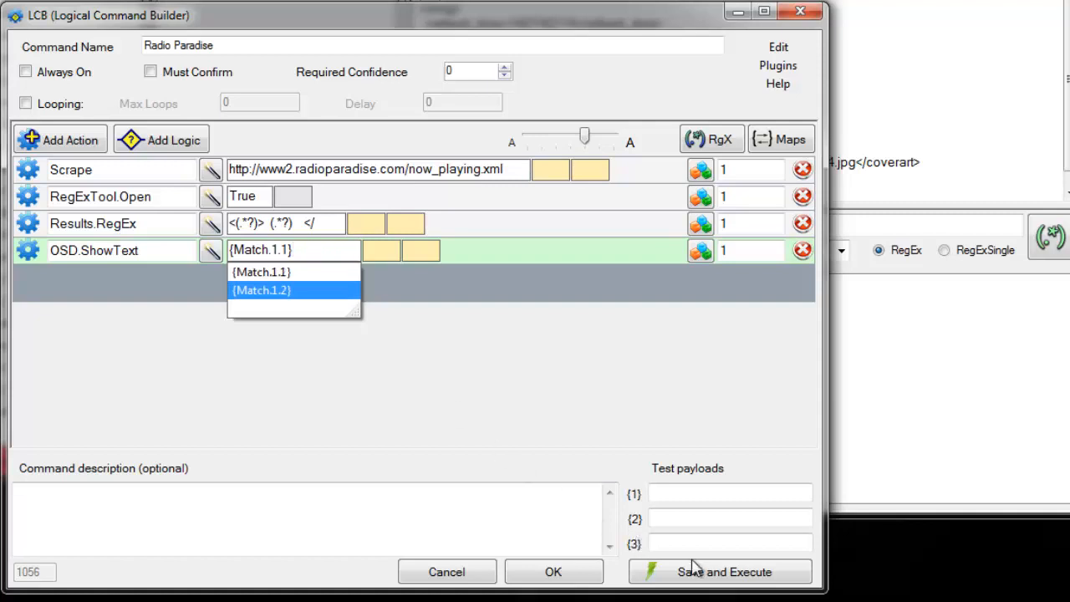
click(716, 577)
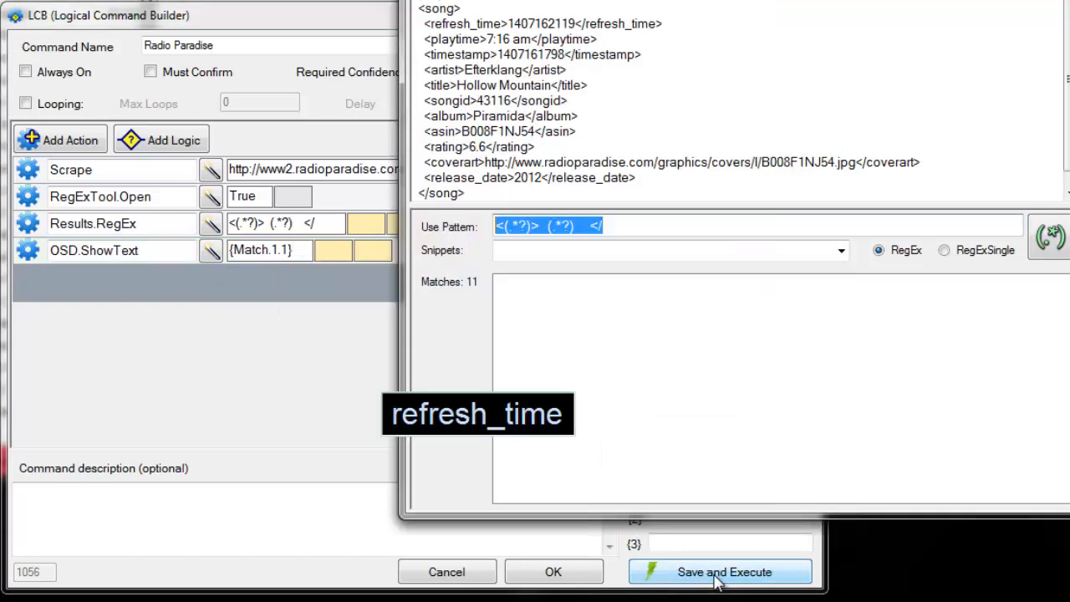
Step: Set the message of the OSD.ShowText action to {Match.1.2}, and save and execute the command
click(285, 250)
text(2)
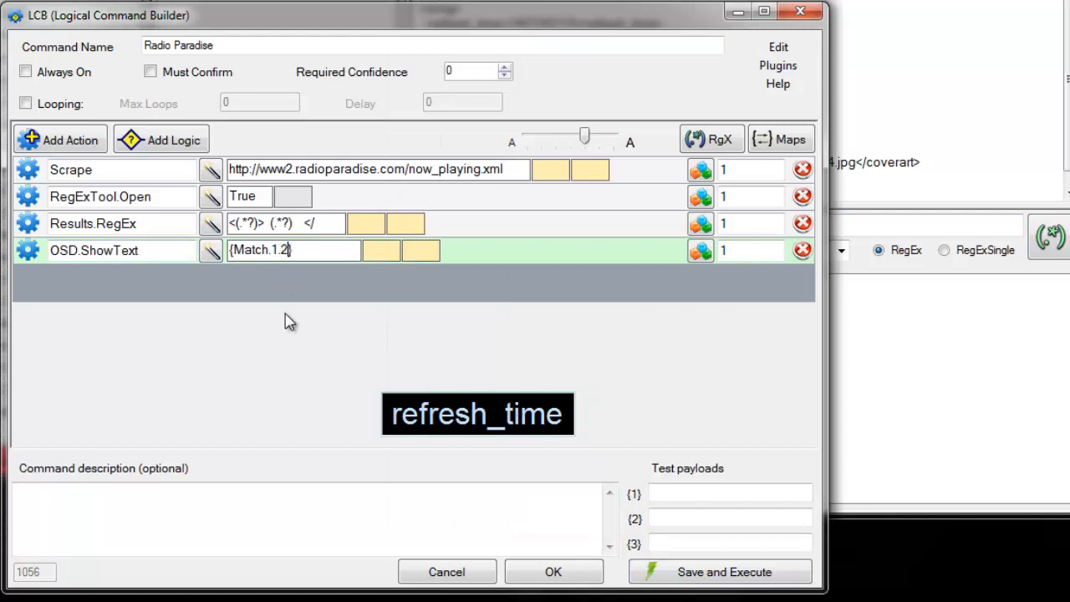
click(724, 574)
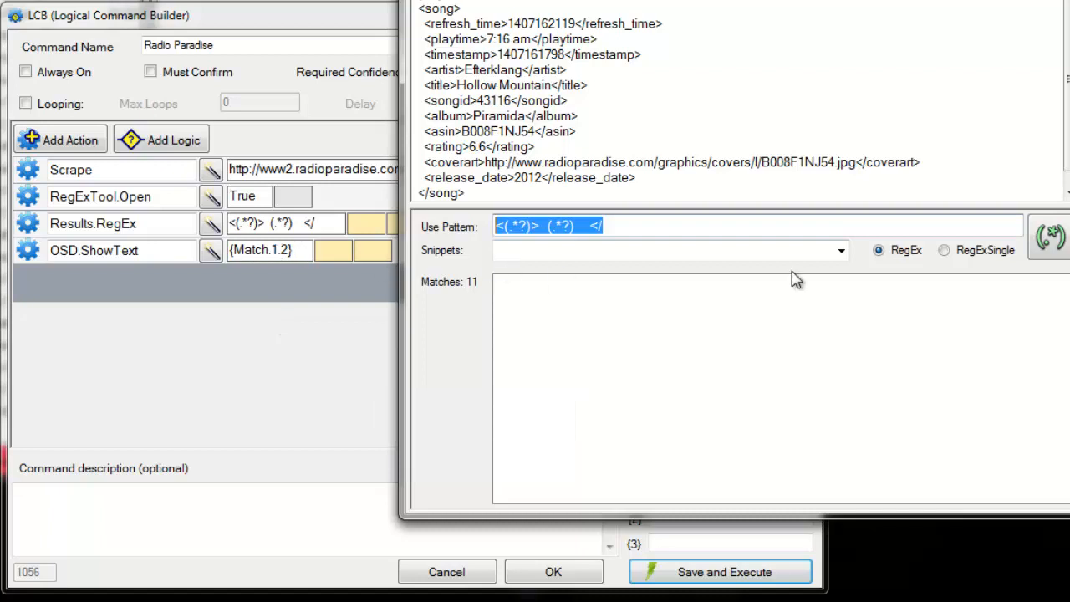
Step: Process the pattern in the helper to check the title match's number, and set the OSD.ShowText message to {Match.5}
click(1052, 238)
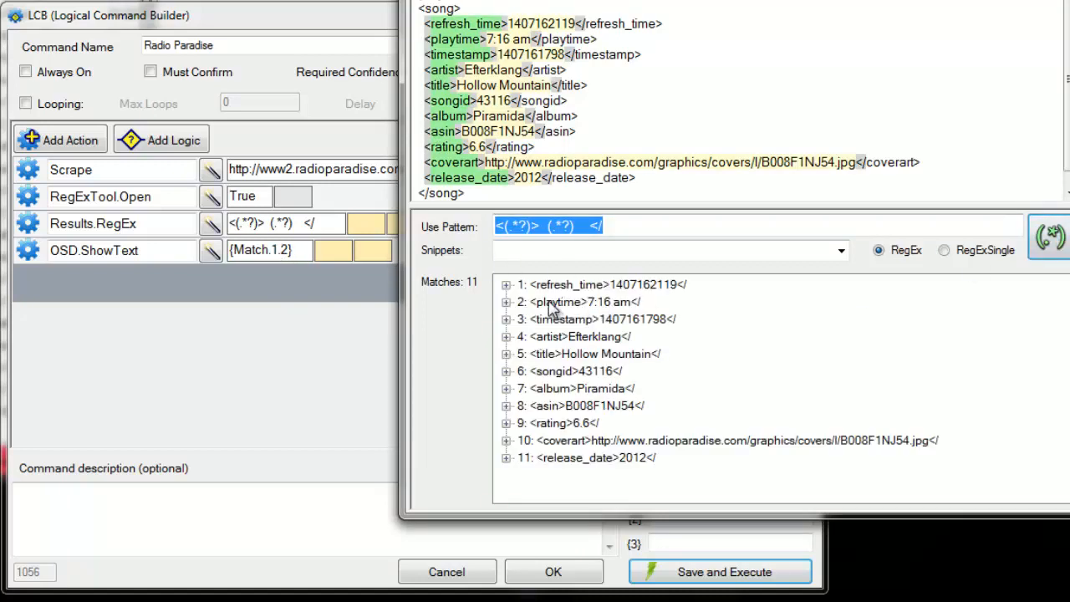
click(556, 345)
click(556, 355)
click(557, 372)
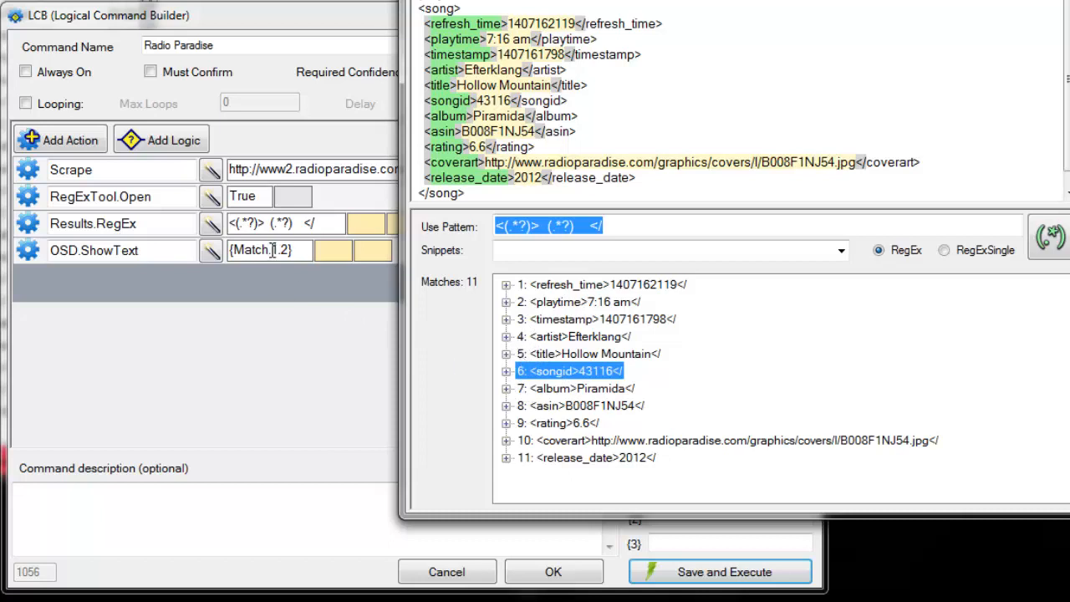
drag(271, 249, 357, 250)
text(5})
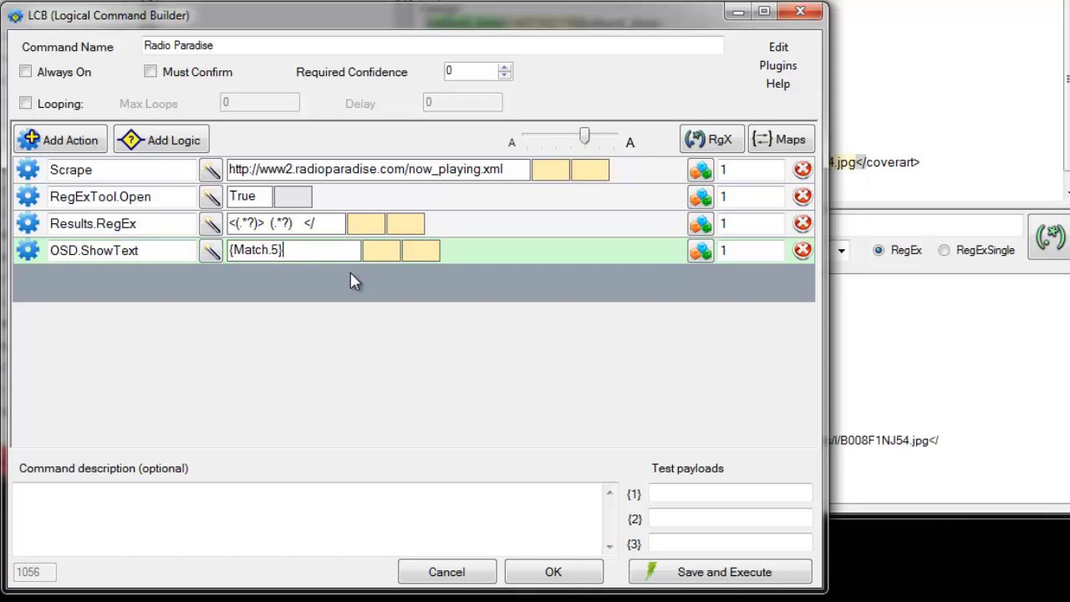
Step: Add an OSD.AddText action with the text {Match.5} after OSD.ShowText, and duplicate it below
click(337, 289)
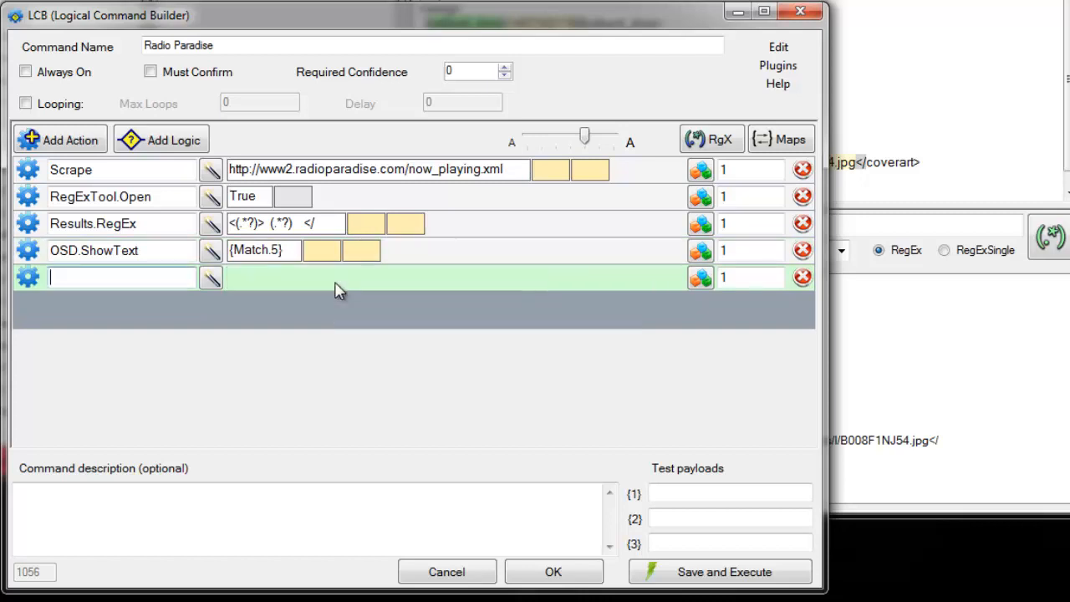
text(osd.)
key(Down)
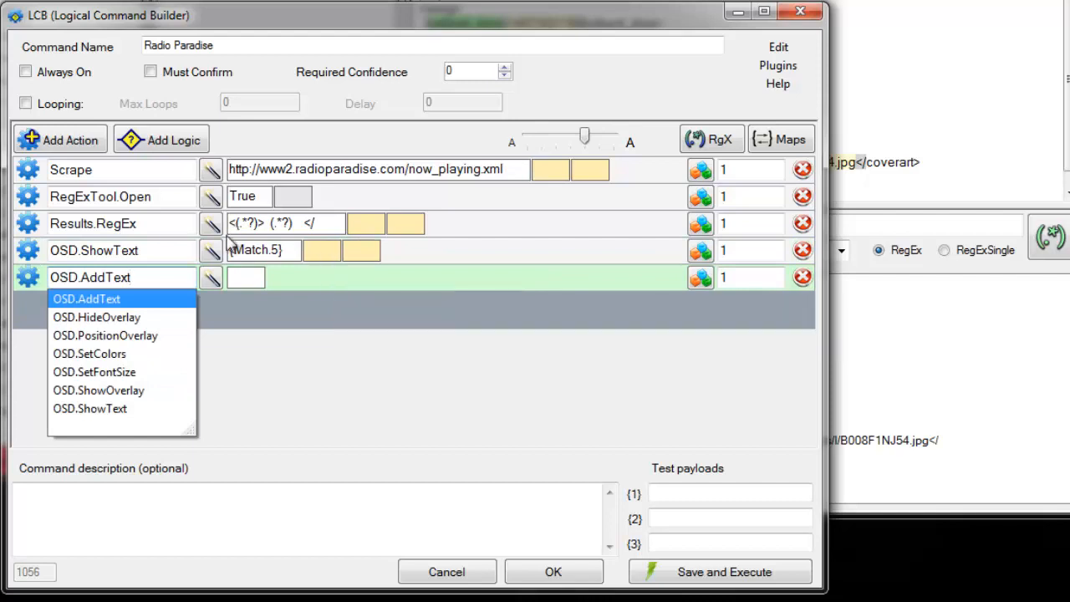
click(238, 273)
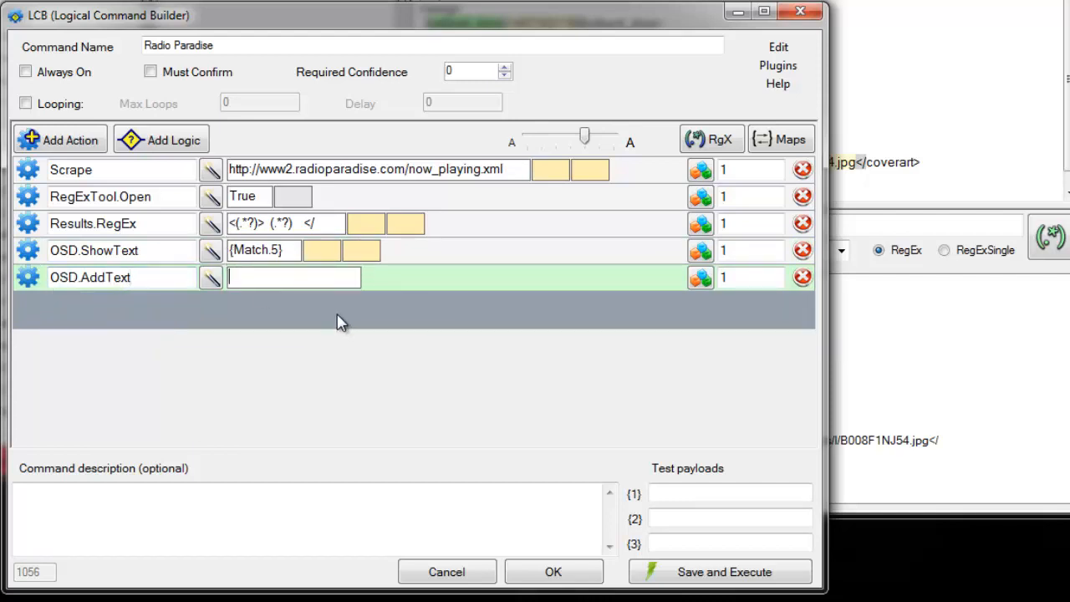
text(M)
click(289, 253)
key(ctrl+c)
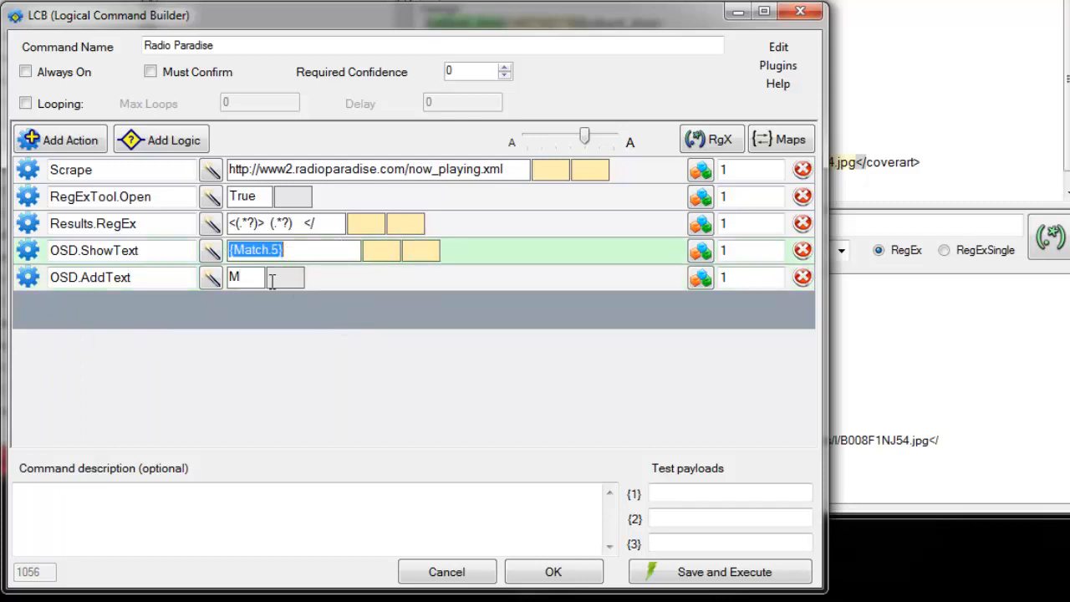
click(278, 276)
key(ctrl+v)
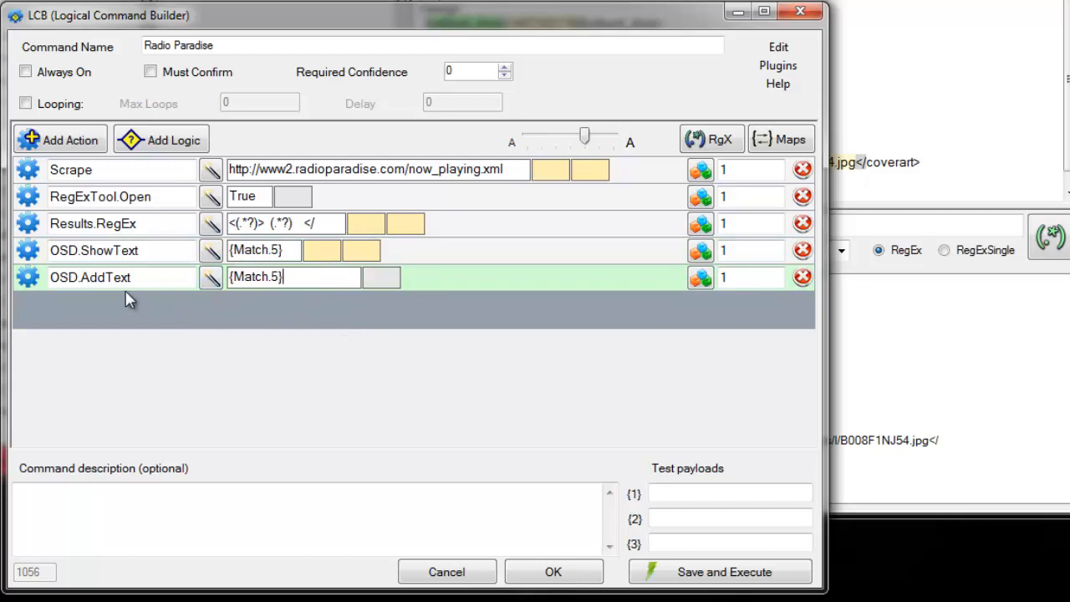
drag(31, 290, 239, 337)
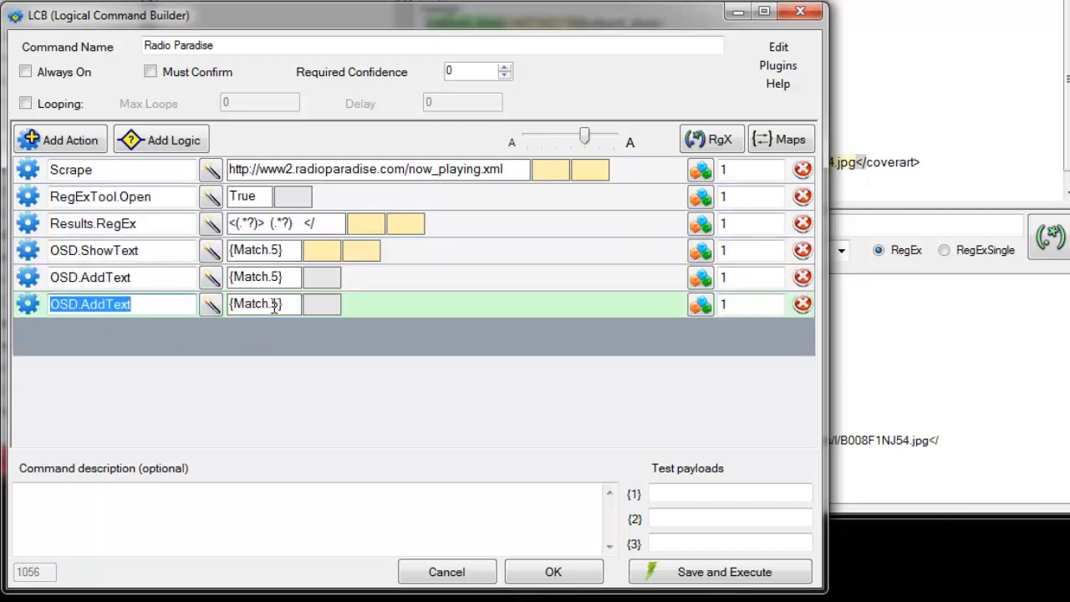
Step: Set the OSD.ShowText message to {Match.4} and the second OSD.AddText text to {Match.6}, and save and execute the command
click(888, 387)
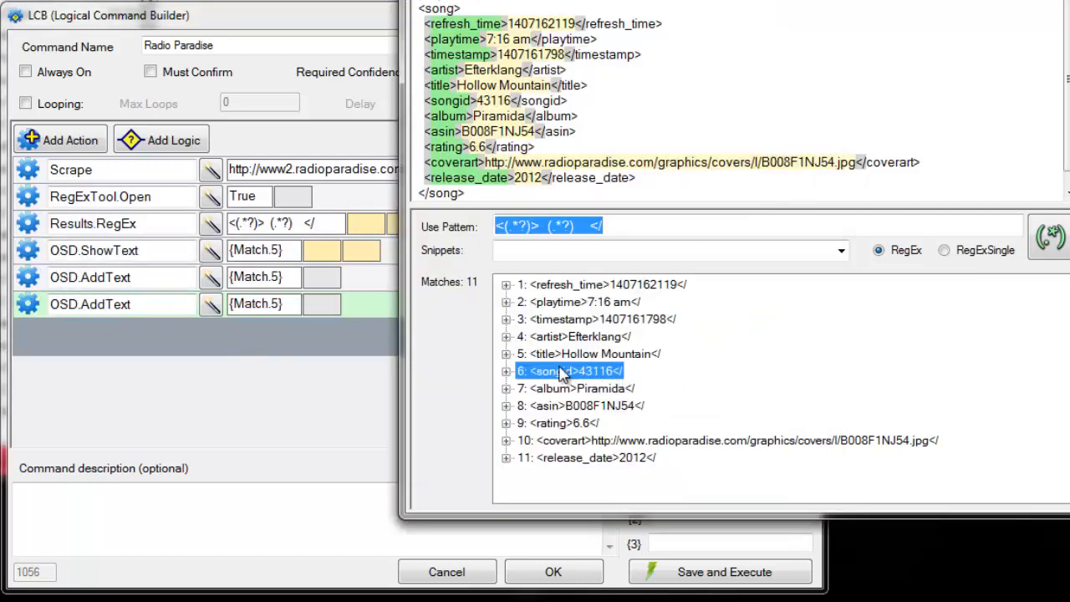
click(275, 250)
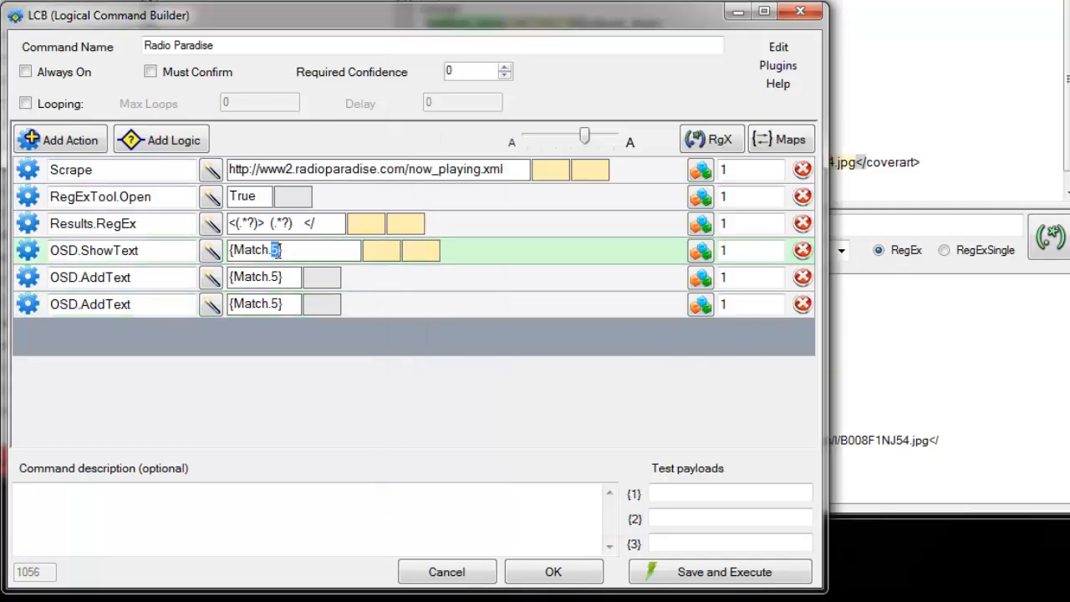
text(4)
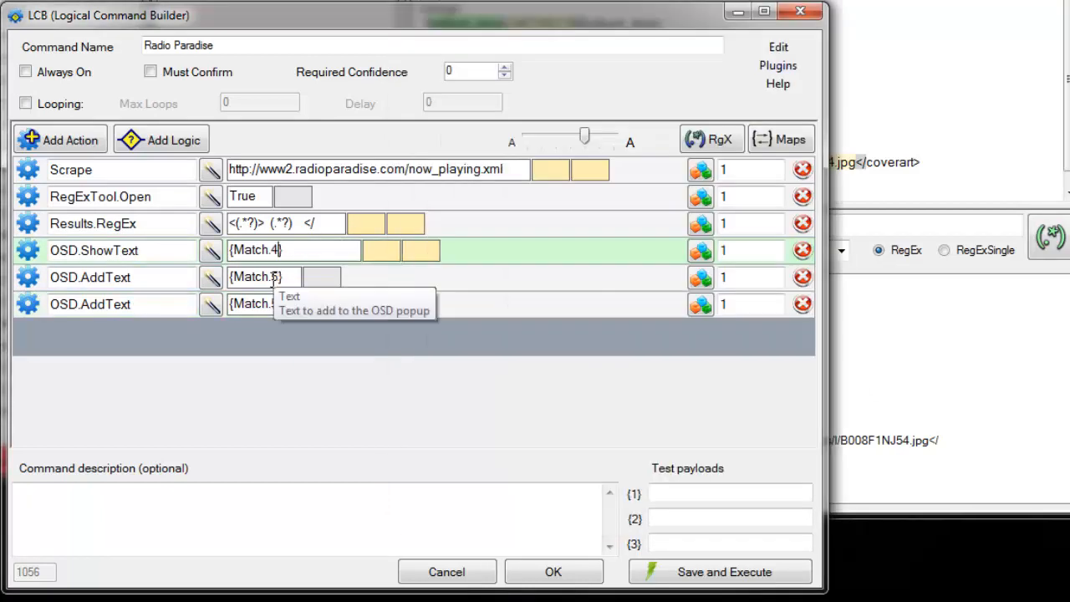
double_click(276, 277)
double_click(276, 303)
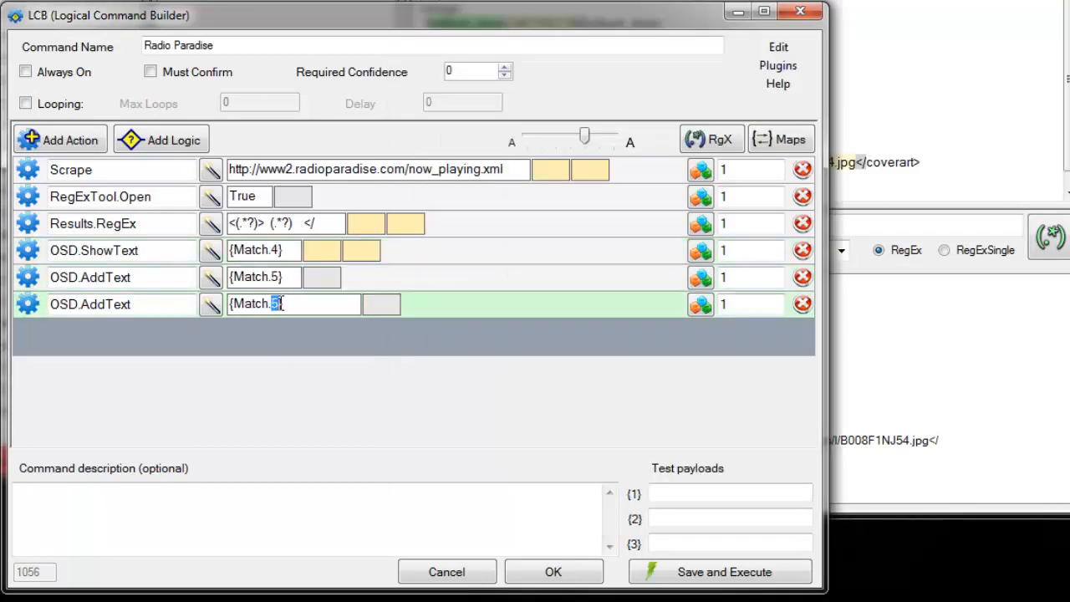
text(6)
click(691, 575)
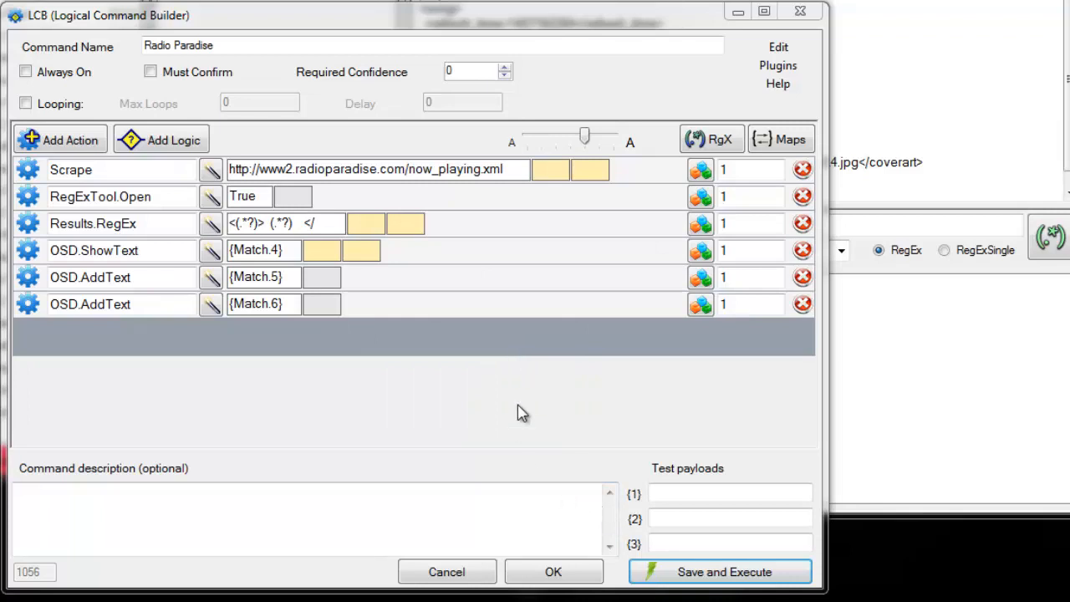
Step: Disable the Scrape and RegExTool.Open actions by setting their repeat counts to 0, and save and execute the command
click(742, 170)
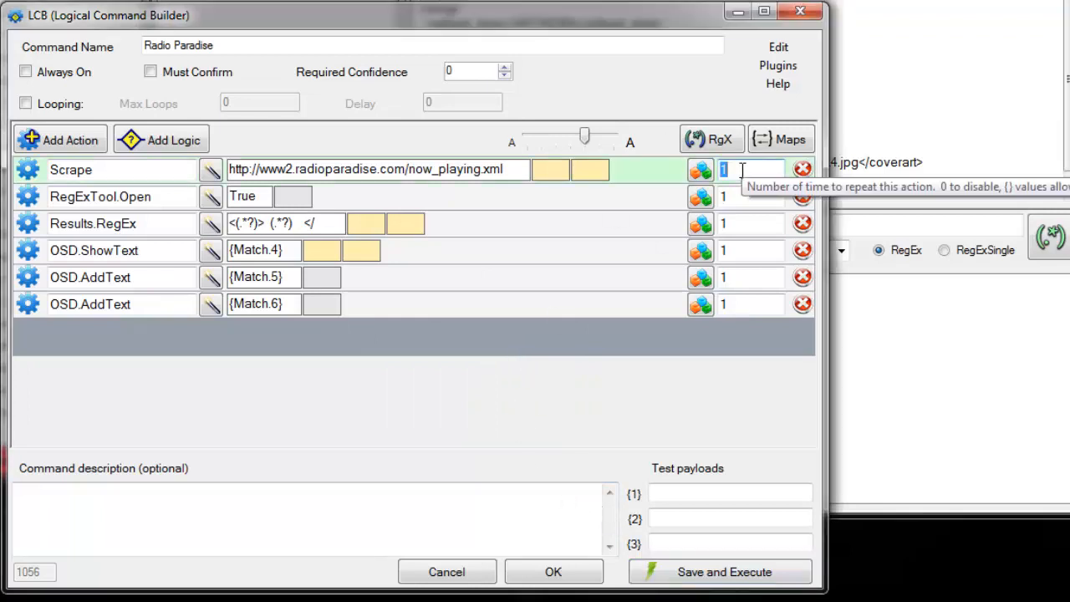
text(0)
click(744, 196)
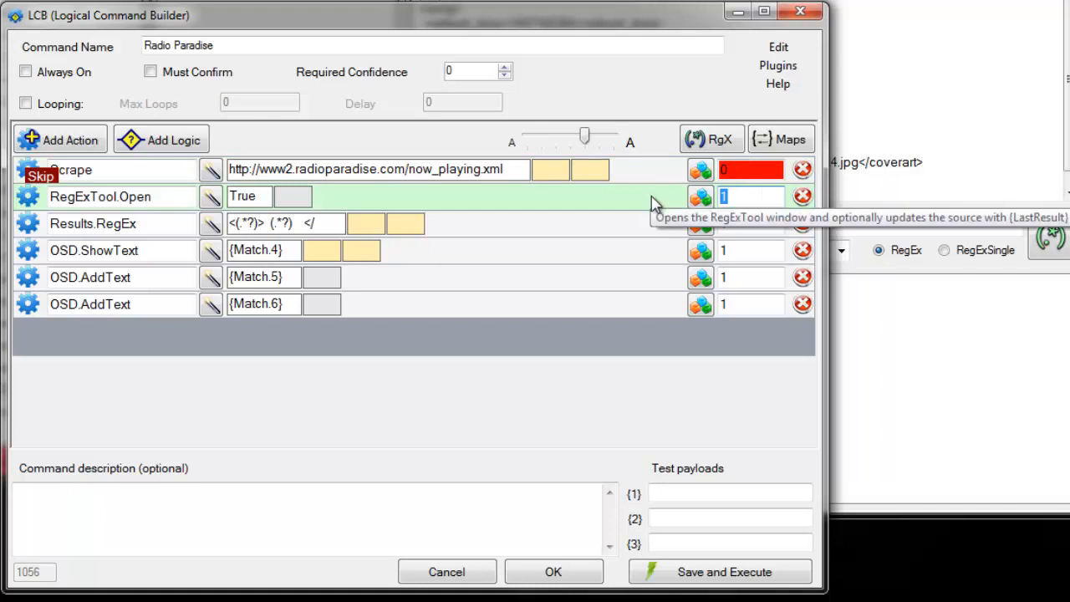
text(0)
click(735, 575)
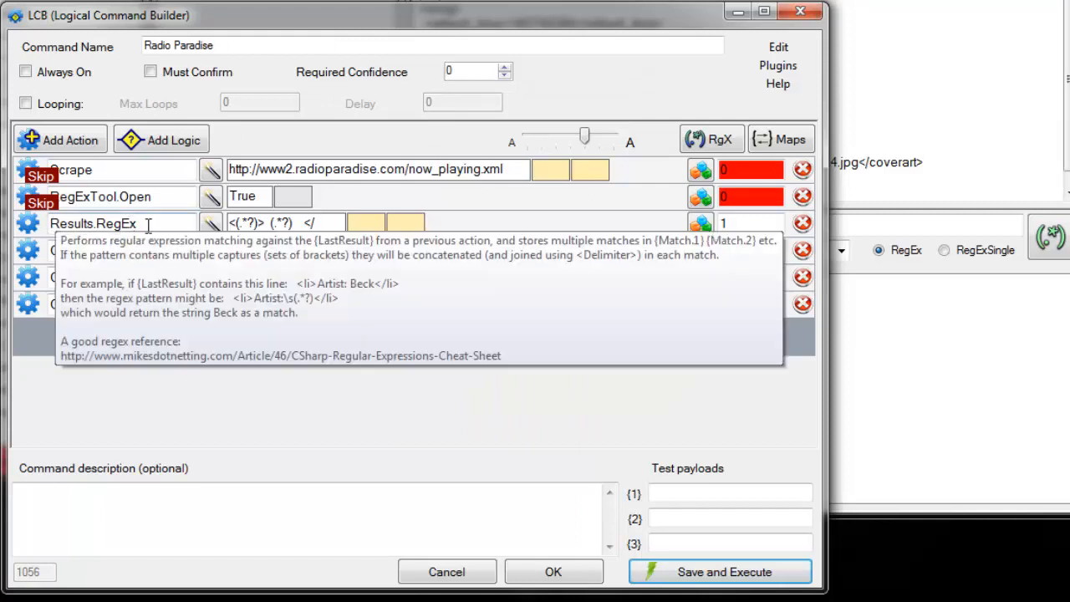
Step: Test the word is, surrounded by spaces, as the Results.RegEx delimiter by saving and executing, and clear the delimiter
click(361, 224)
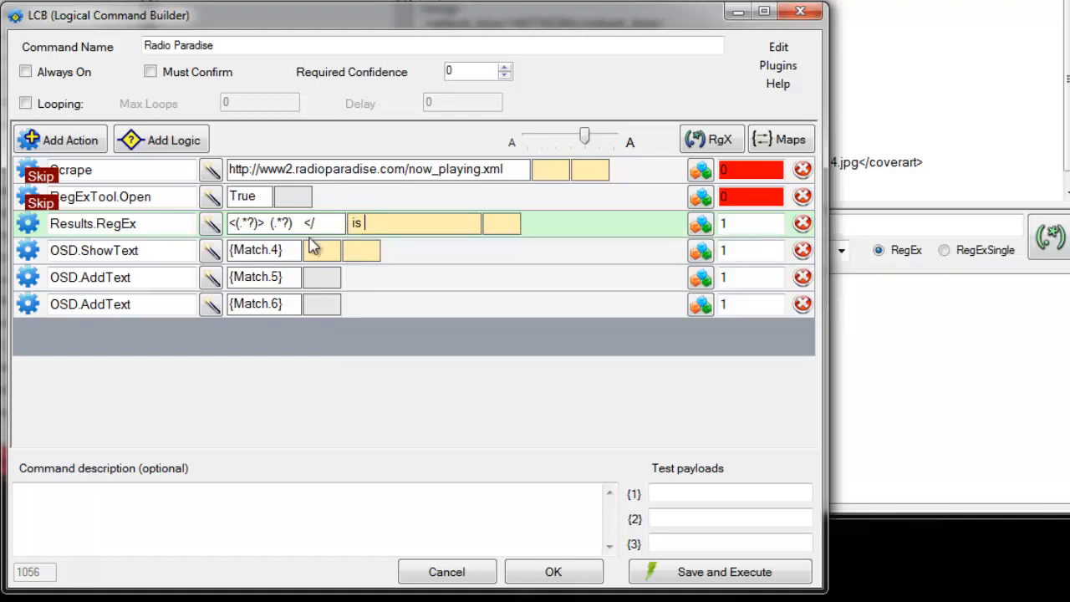
click(727, 574)
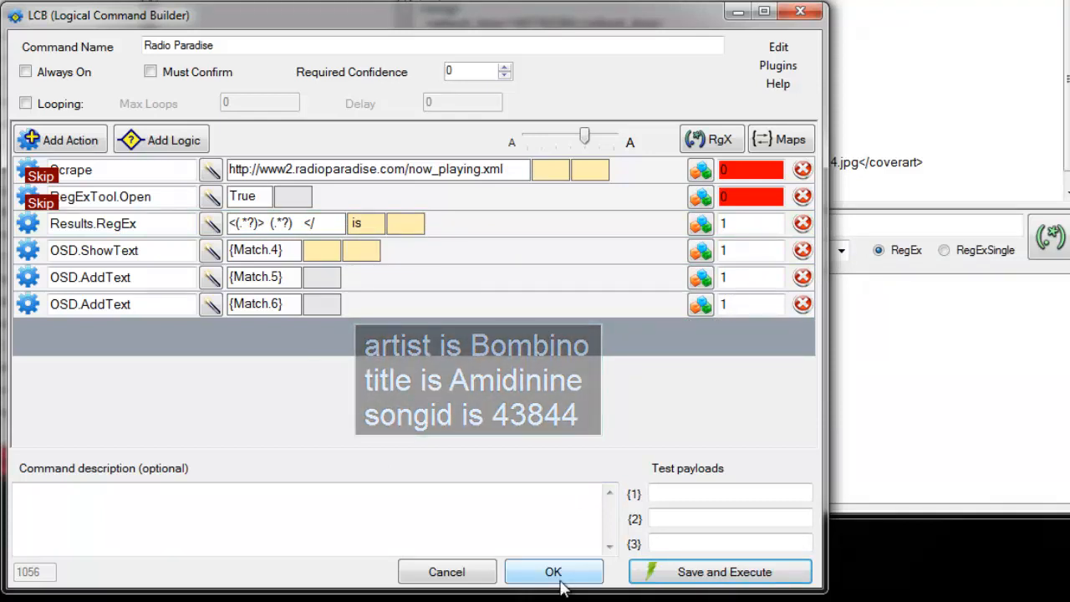
click(372, 221)
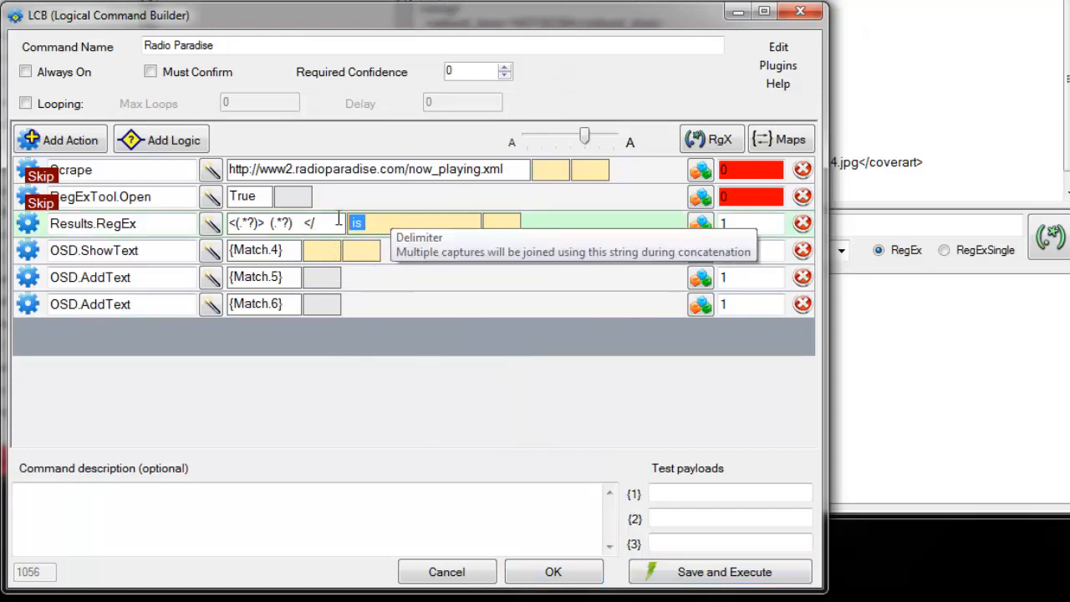
key(BackSpace)
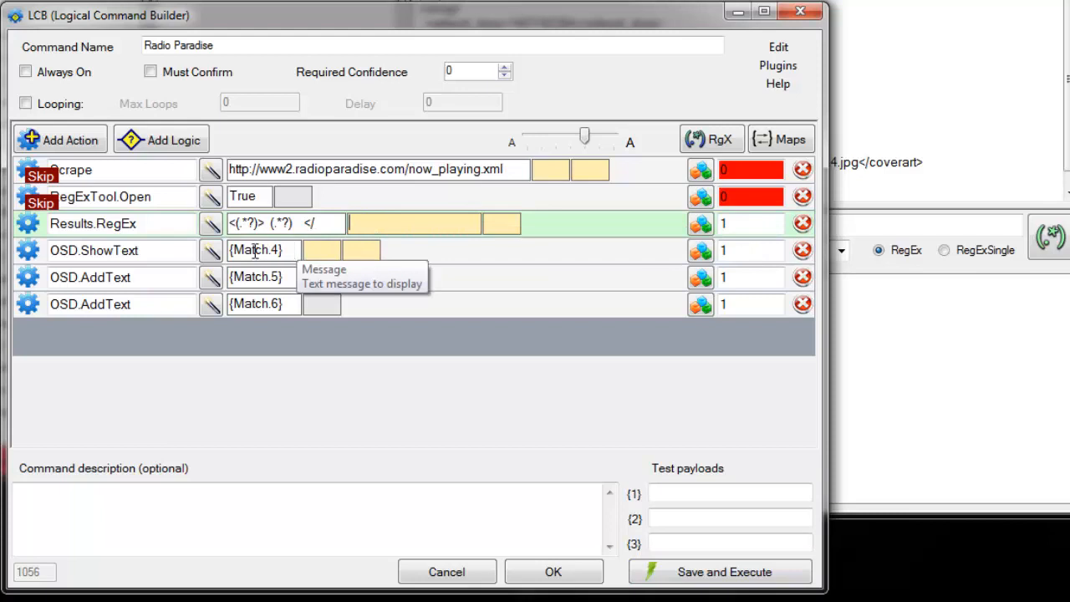
Step: Extend the three OSD texts to {Match.4.1}, {Match.5.1} and {Match.6.1}, each followed by a space and a copy of itself
click(281, 250)
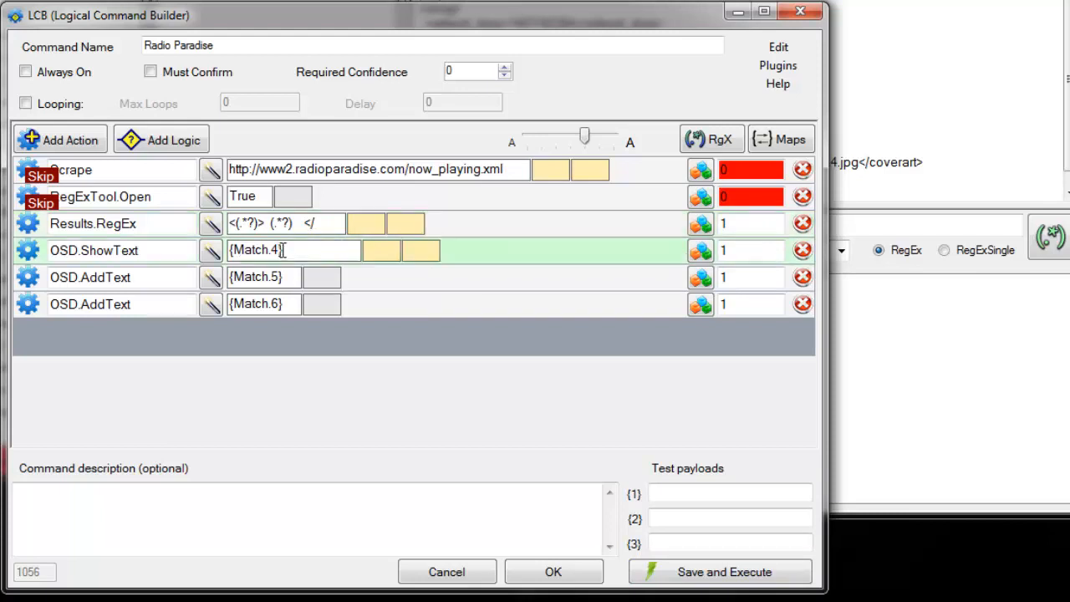
text(.1)
click(281, 277)
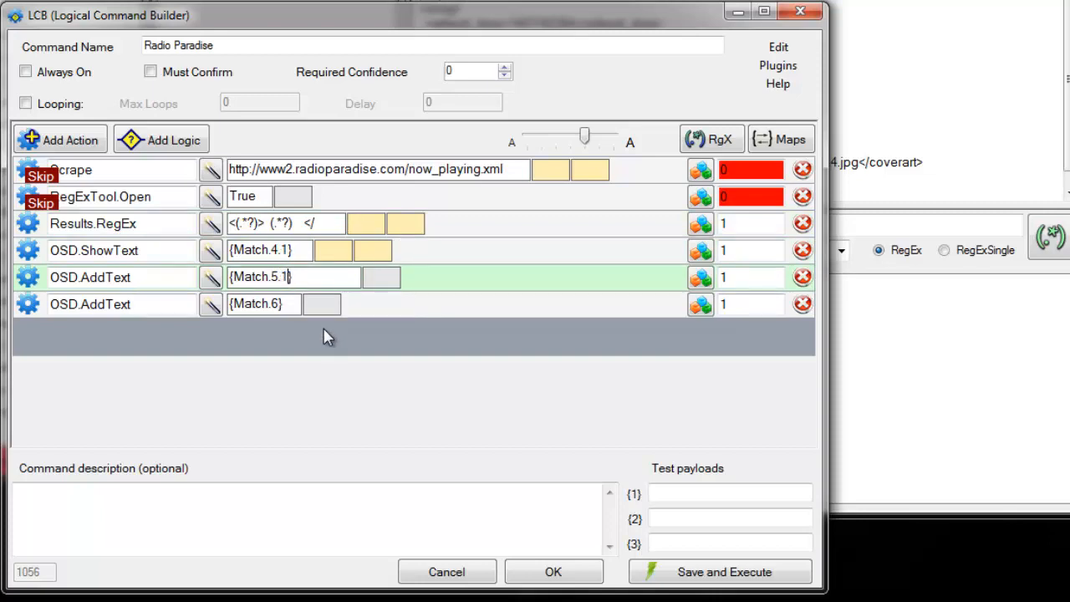
click(280, 304)
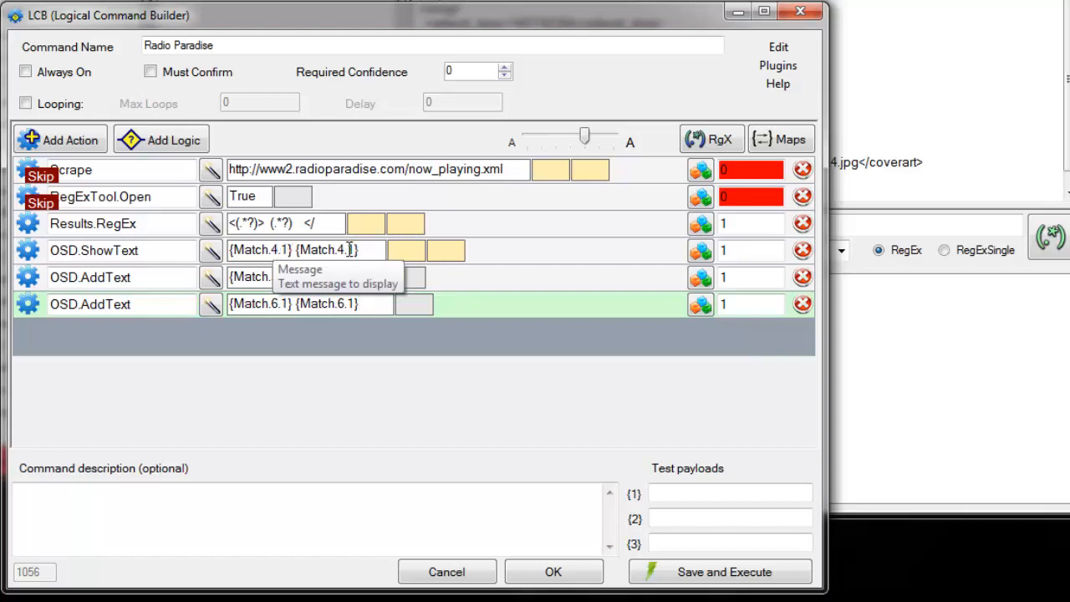
Step: Change the second variable in the three OSD texts to {Match.4.2}, {Match.5.2} and {Match.6.2}
drag(349, 249, 356, 250)
text(2)
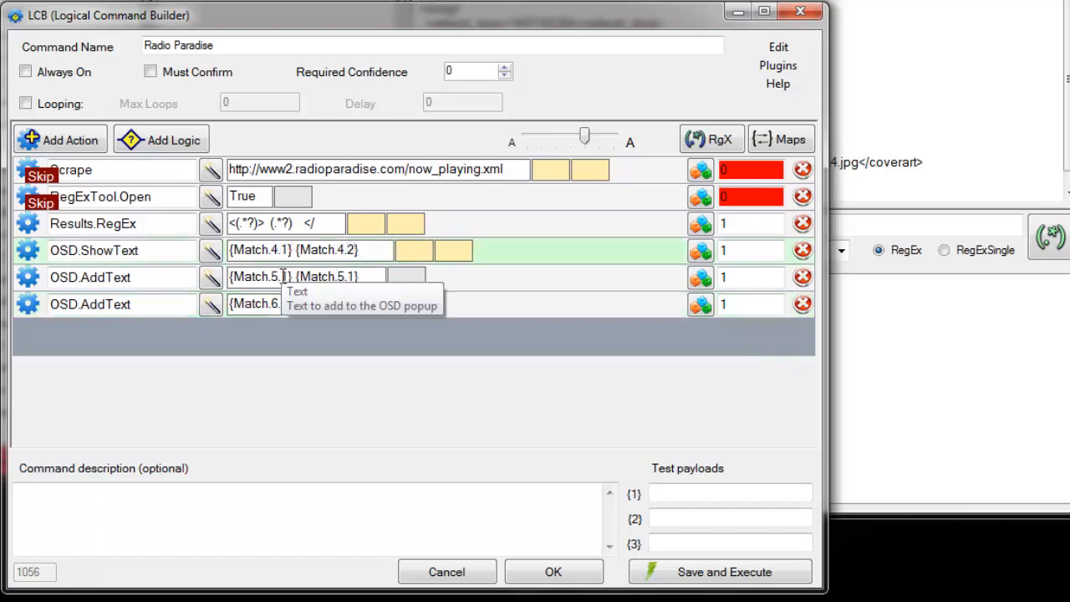
drag(348, 275, 354, 276)
text(2)
drag(279, 303, 354, 303)
text(2.)
Step: Add wording to the OSD.ShowText message so that it reads "The {Match.4.1} is {Match.4.2}," including the closing comma
click(231, 250)
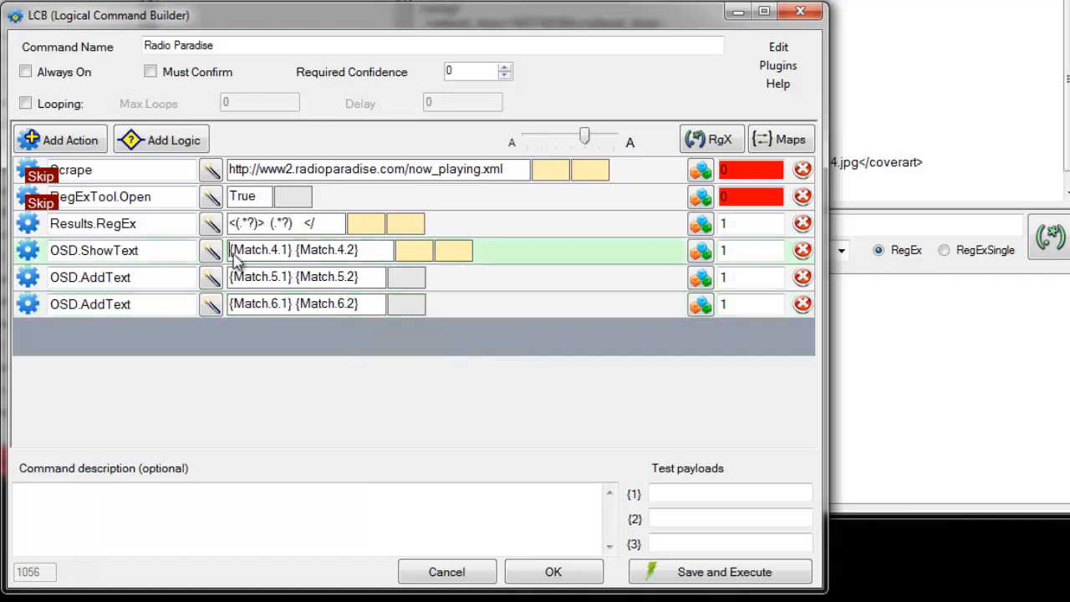
text(The)
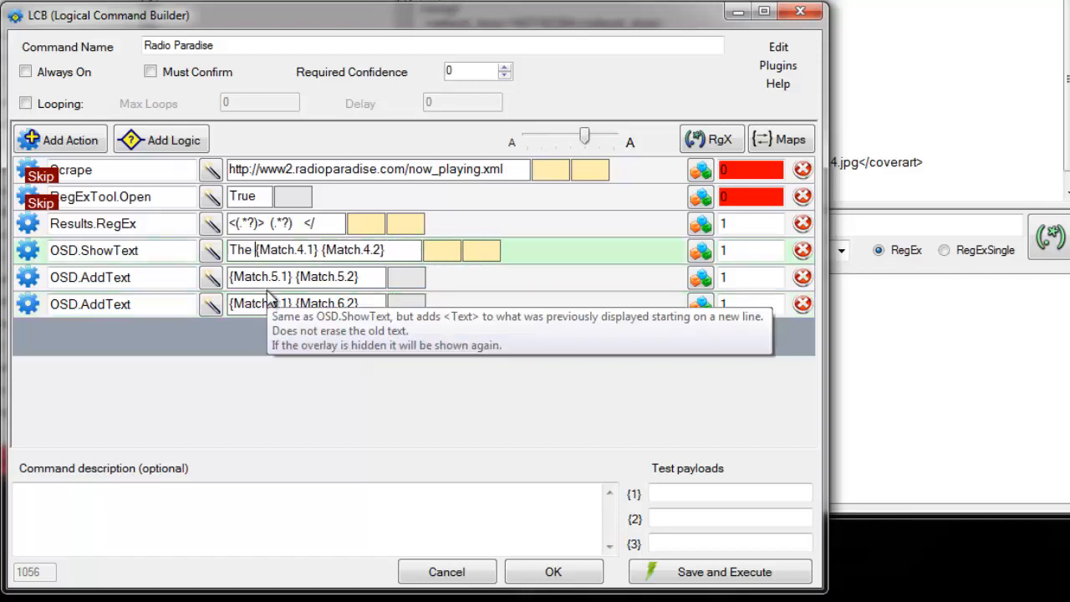
click(321, 250)
text(is)
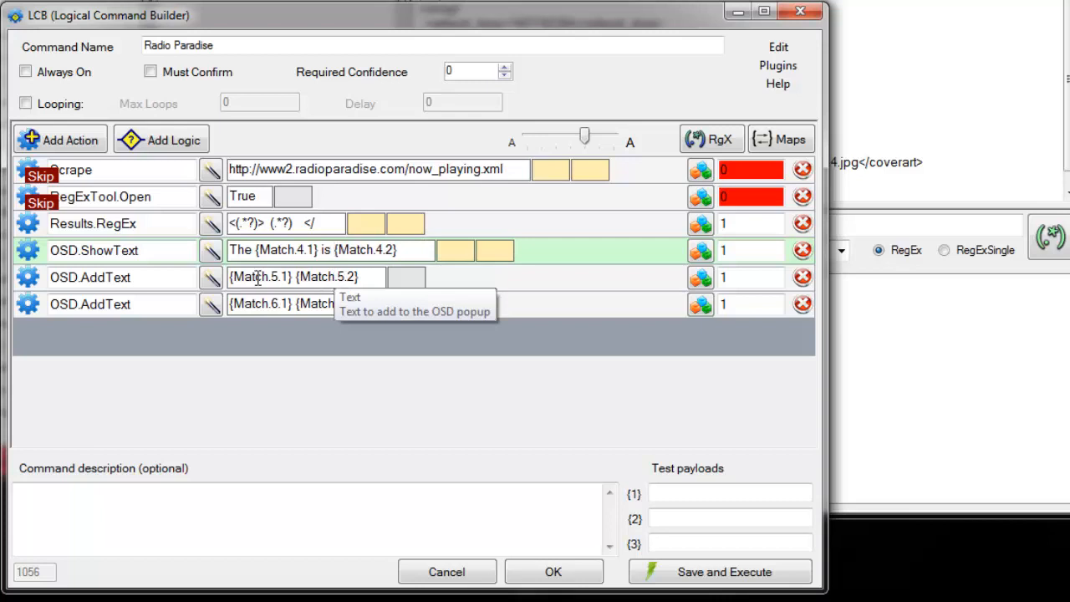
click(416, 249)
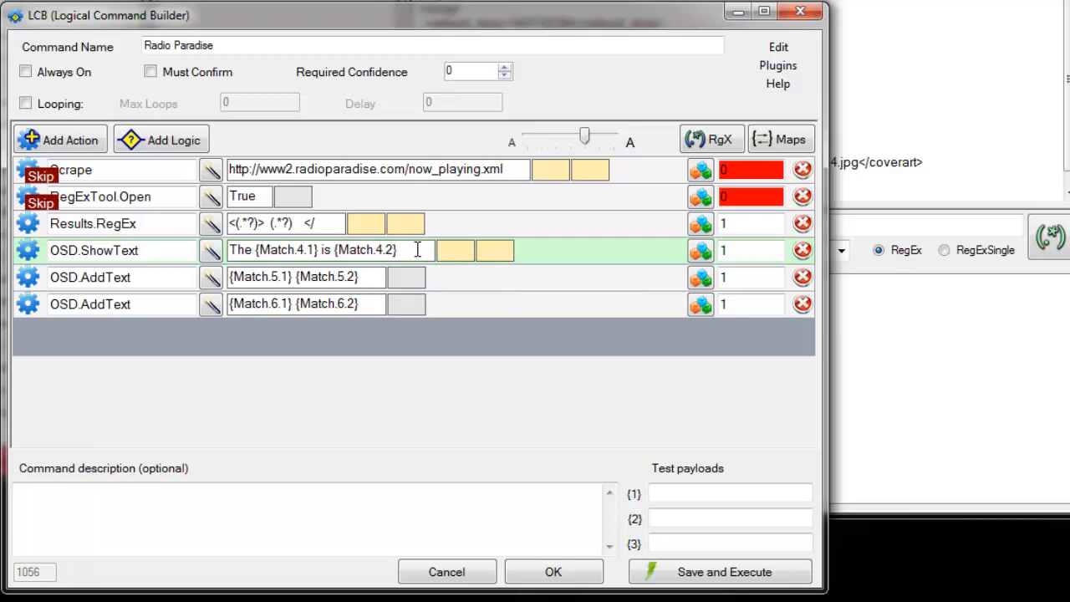
text(,)
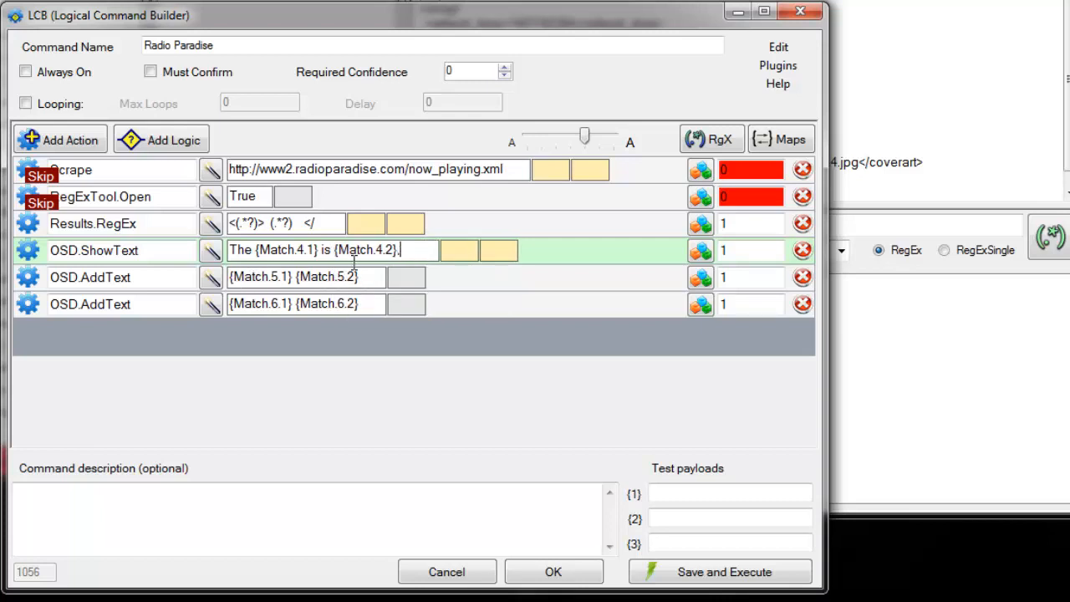
Step: Add wording to the first OSD.AddText text so that it reads "the {Match.5.1} is {Match.5.2}"
click(230, 279)
text(the)
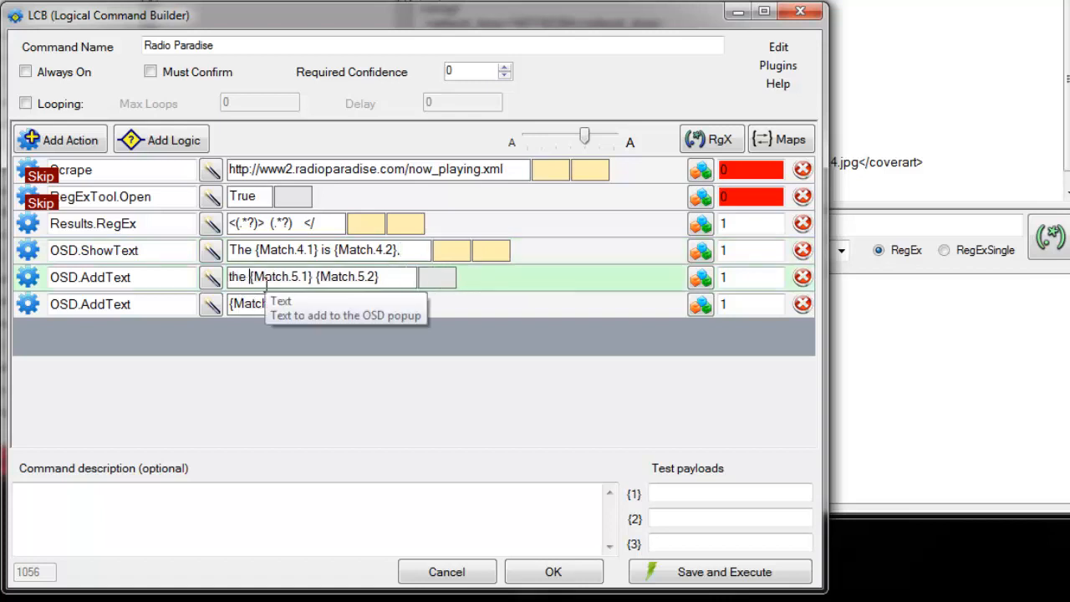
key(Right)
key(Right)
key(Right)
key(Right)
key(Right)
key(Right)
key(Right)
key(Right)
key(Right)
key(Right)
key(Right)
text(is)
Step: Make the last OSD.AddText text read "and the {Match.6.1} is {Match.6.2}", and save and execute the command
click(229, 305)
text(and the)
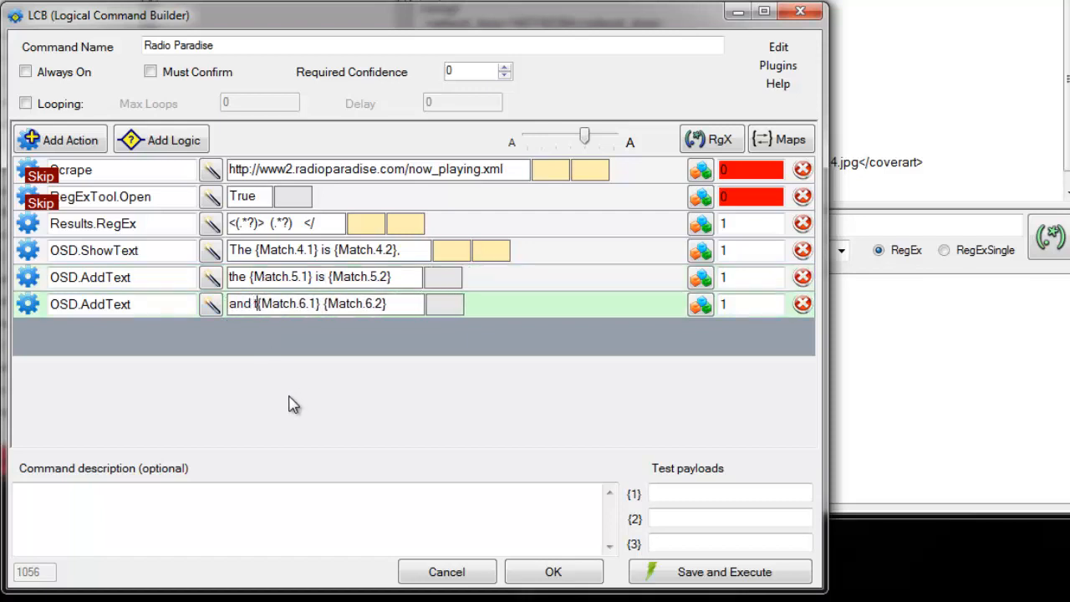
click(340, 301)
text(is)
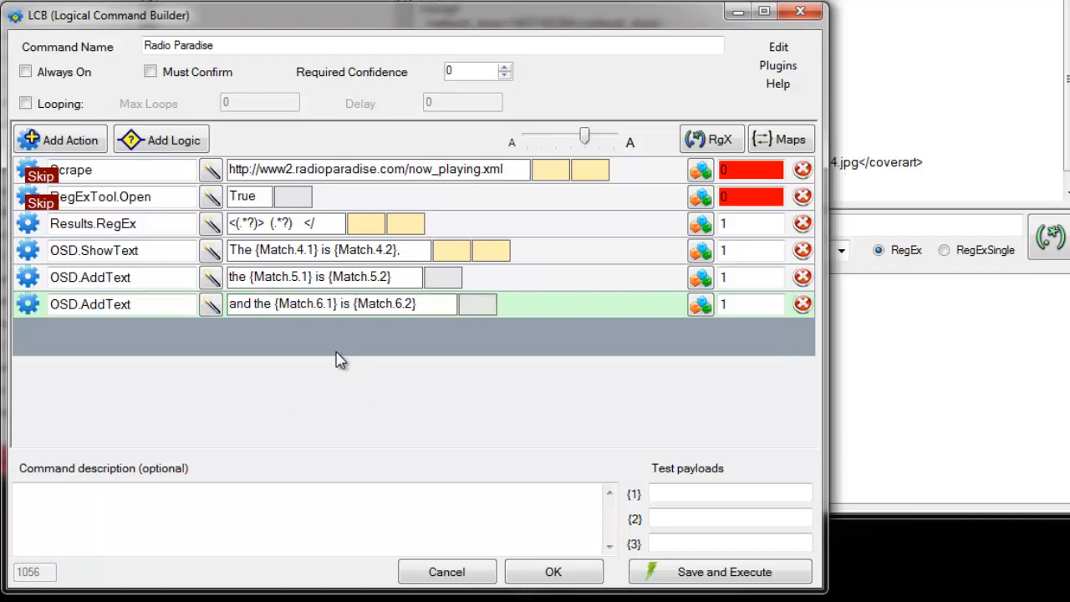
click(724, 573)
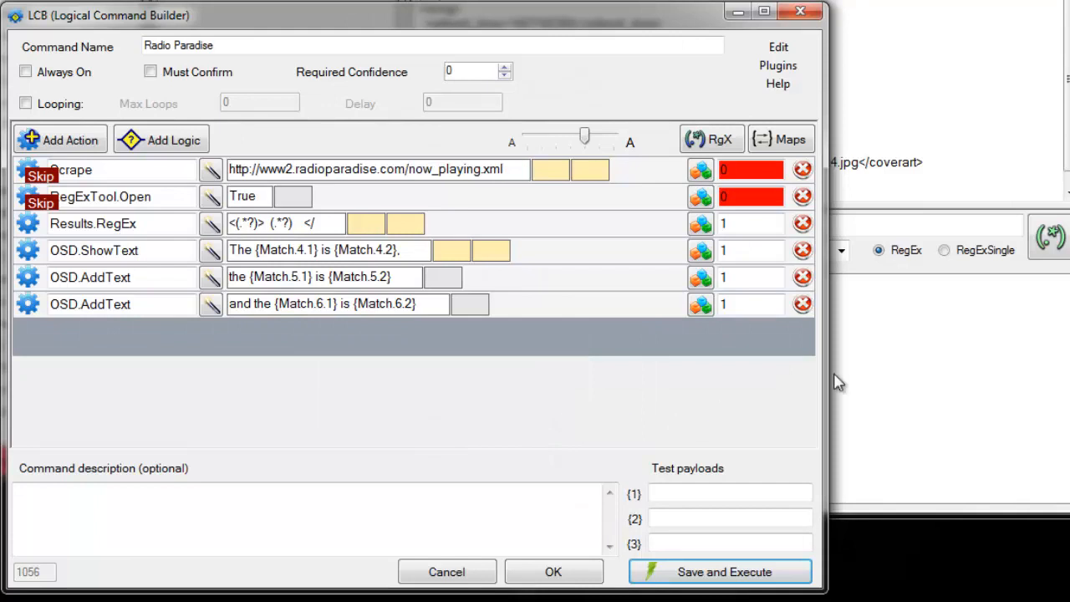
Step: List the pattern's matches in the RegEx tool, change the last OSD.AddText to "and the {Match.7.1} is {Match.7.2}" for the album, and save and execute
click(865, 2)
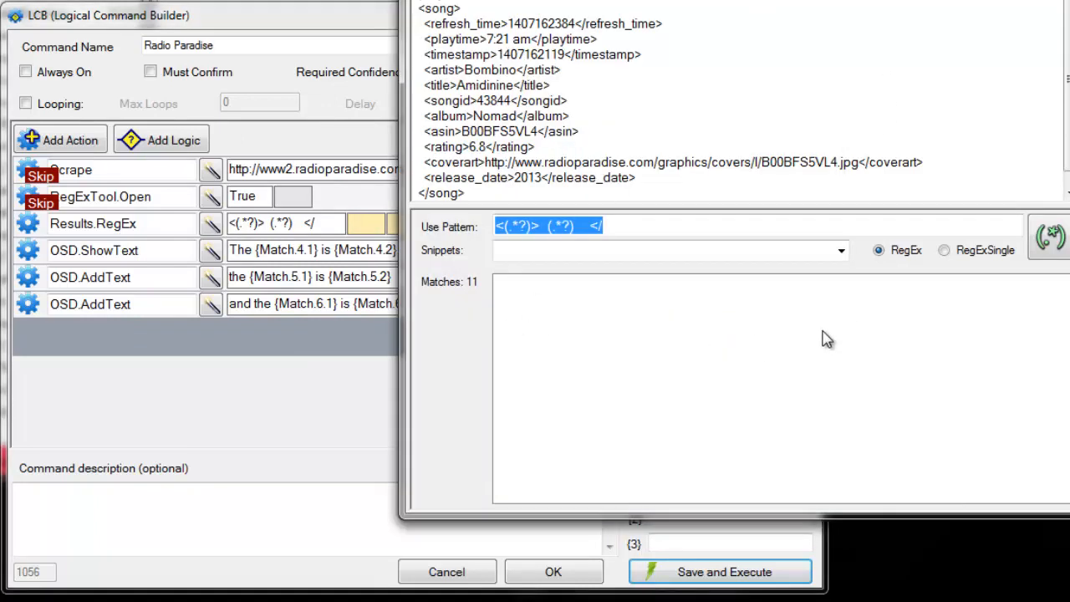
click(1051, 236)
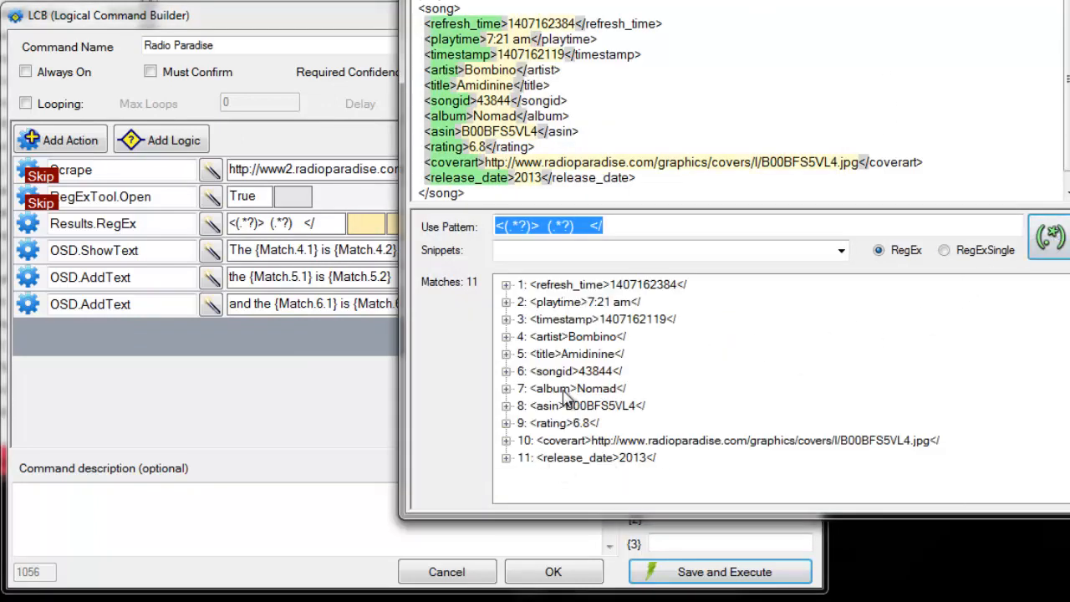
click(315, 308)
text(7)
drag(392, 304, 400, 304)
text(7.2)
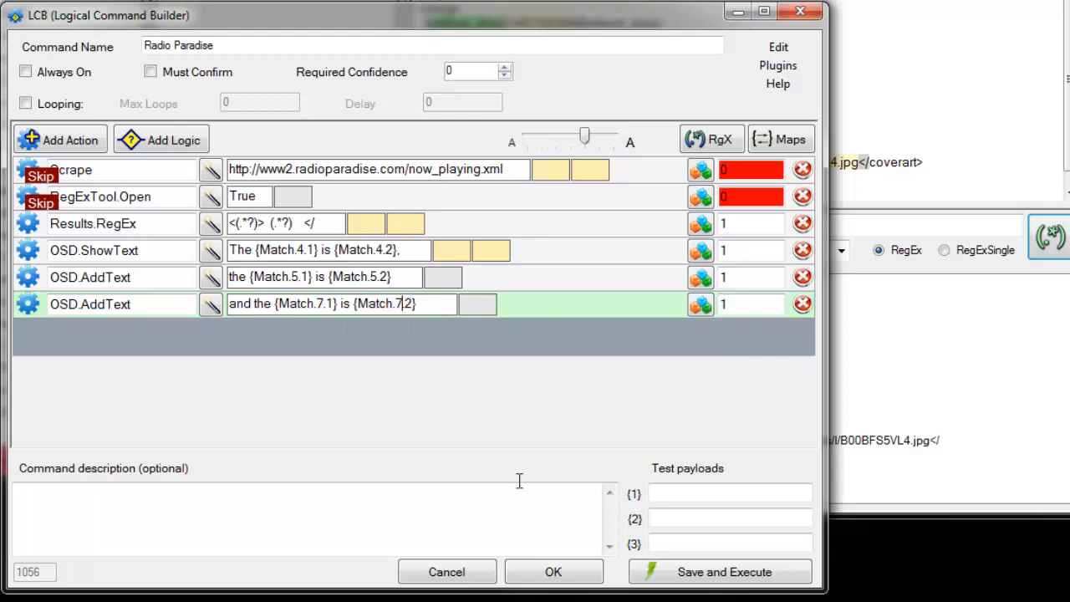
click(735, 572)
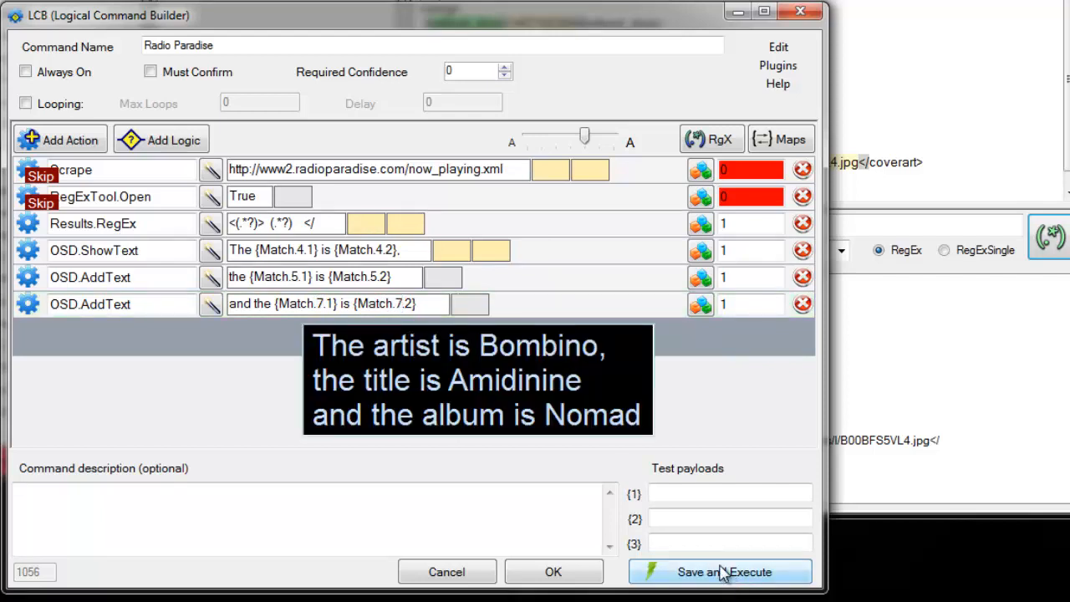